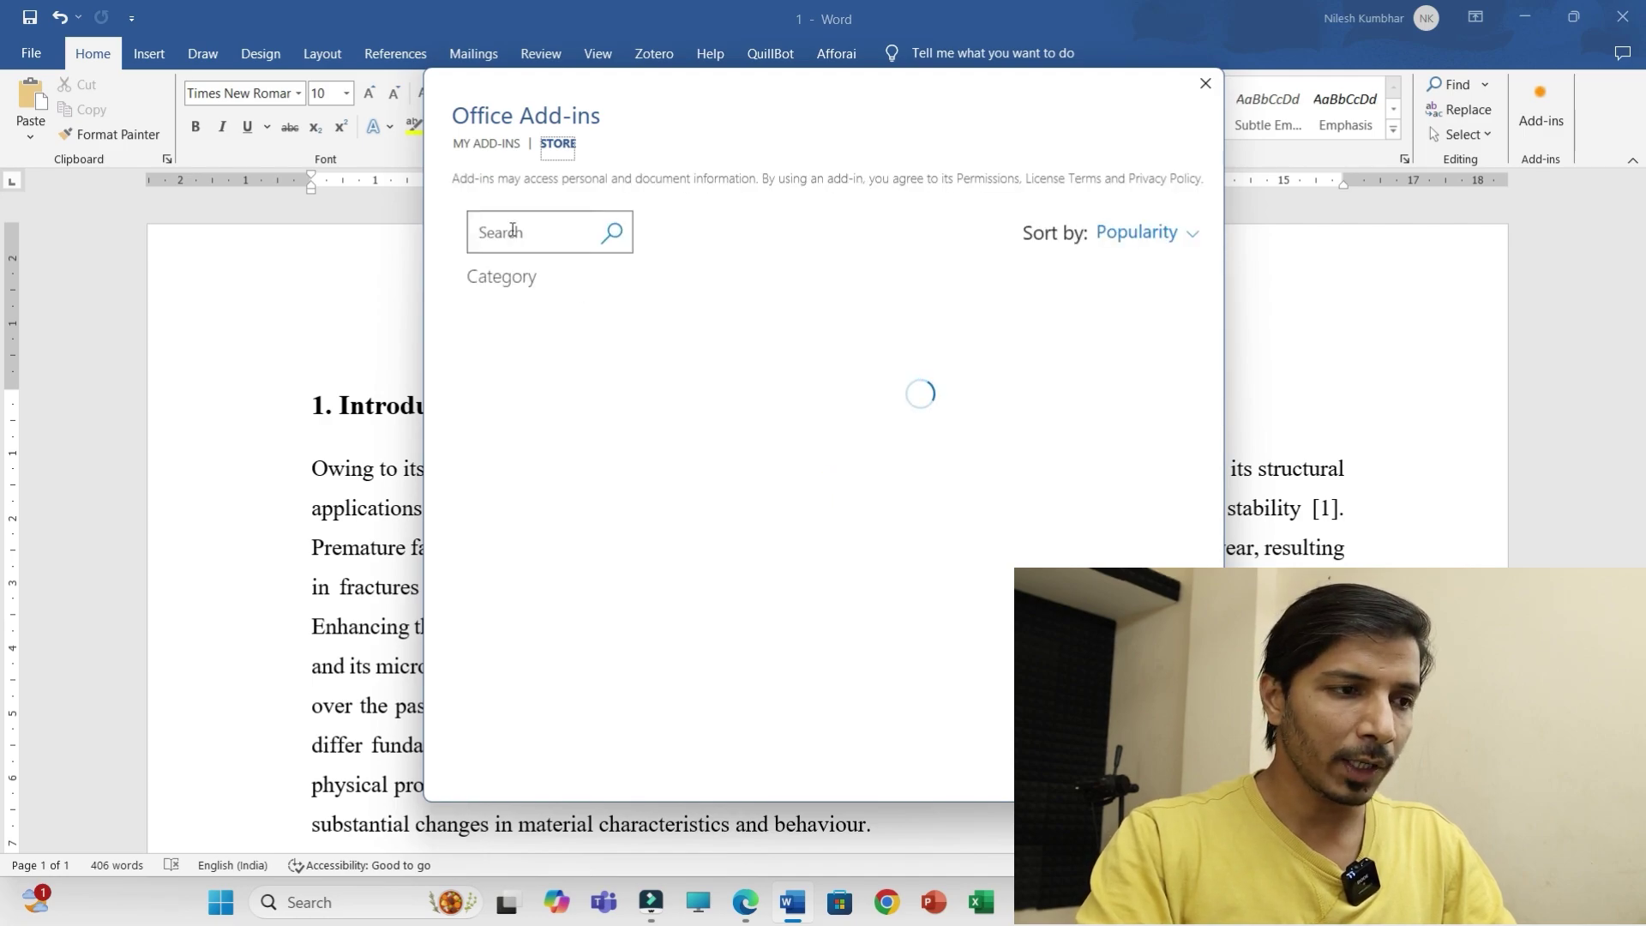
Find the Afforai Cite Extension in the Office Add-ins store, add it, and accept its license terms
left_click(506, 233)
type("afforai")
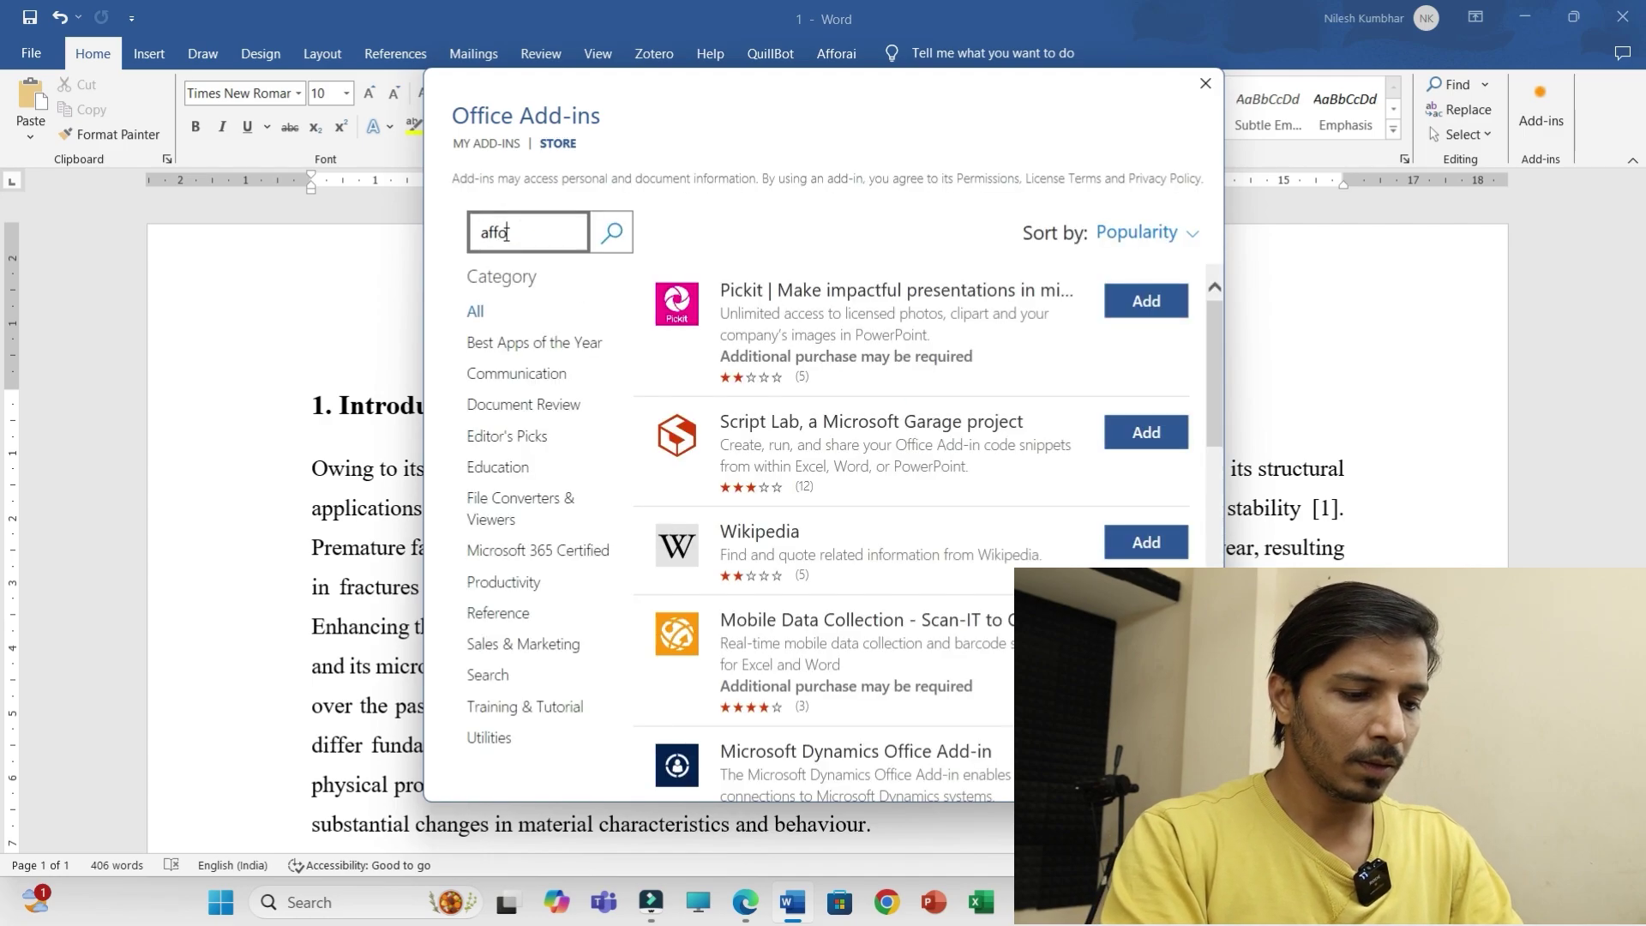
left_click(612, 231)
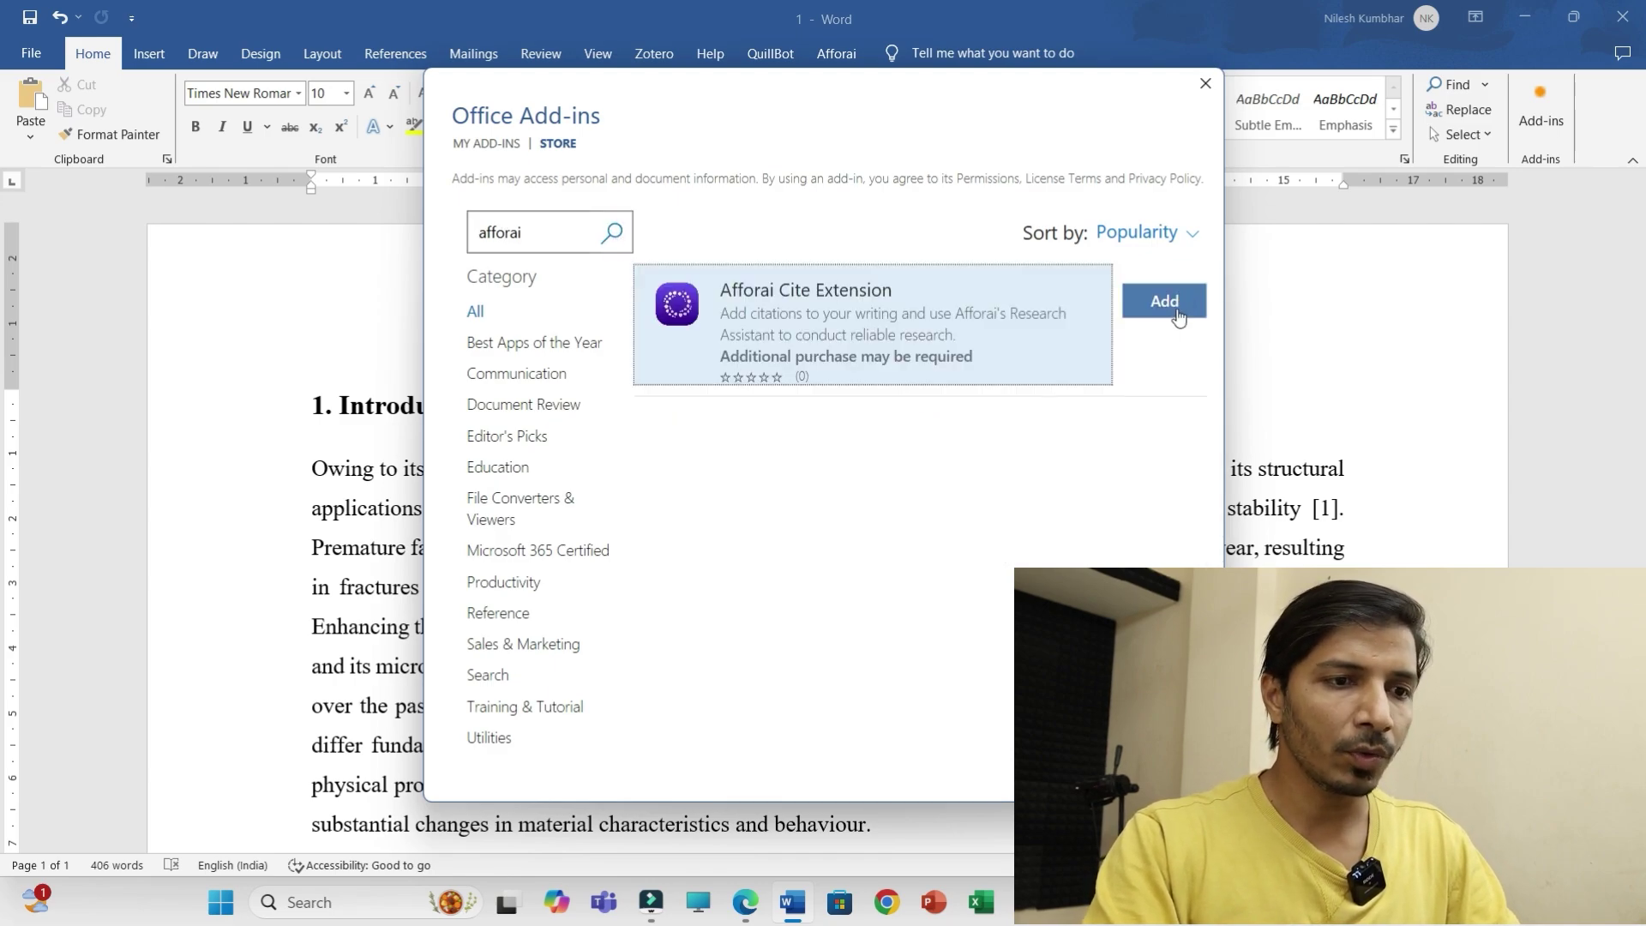
left_click(1175, 317)
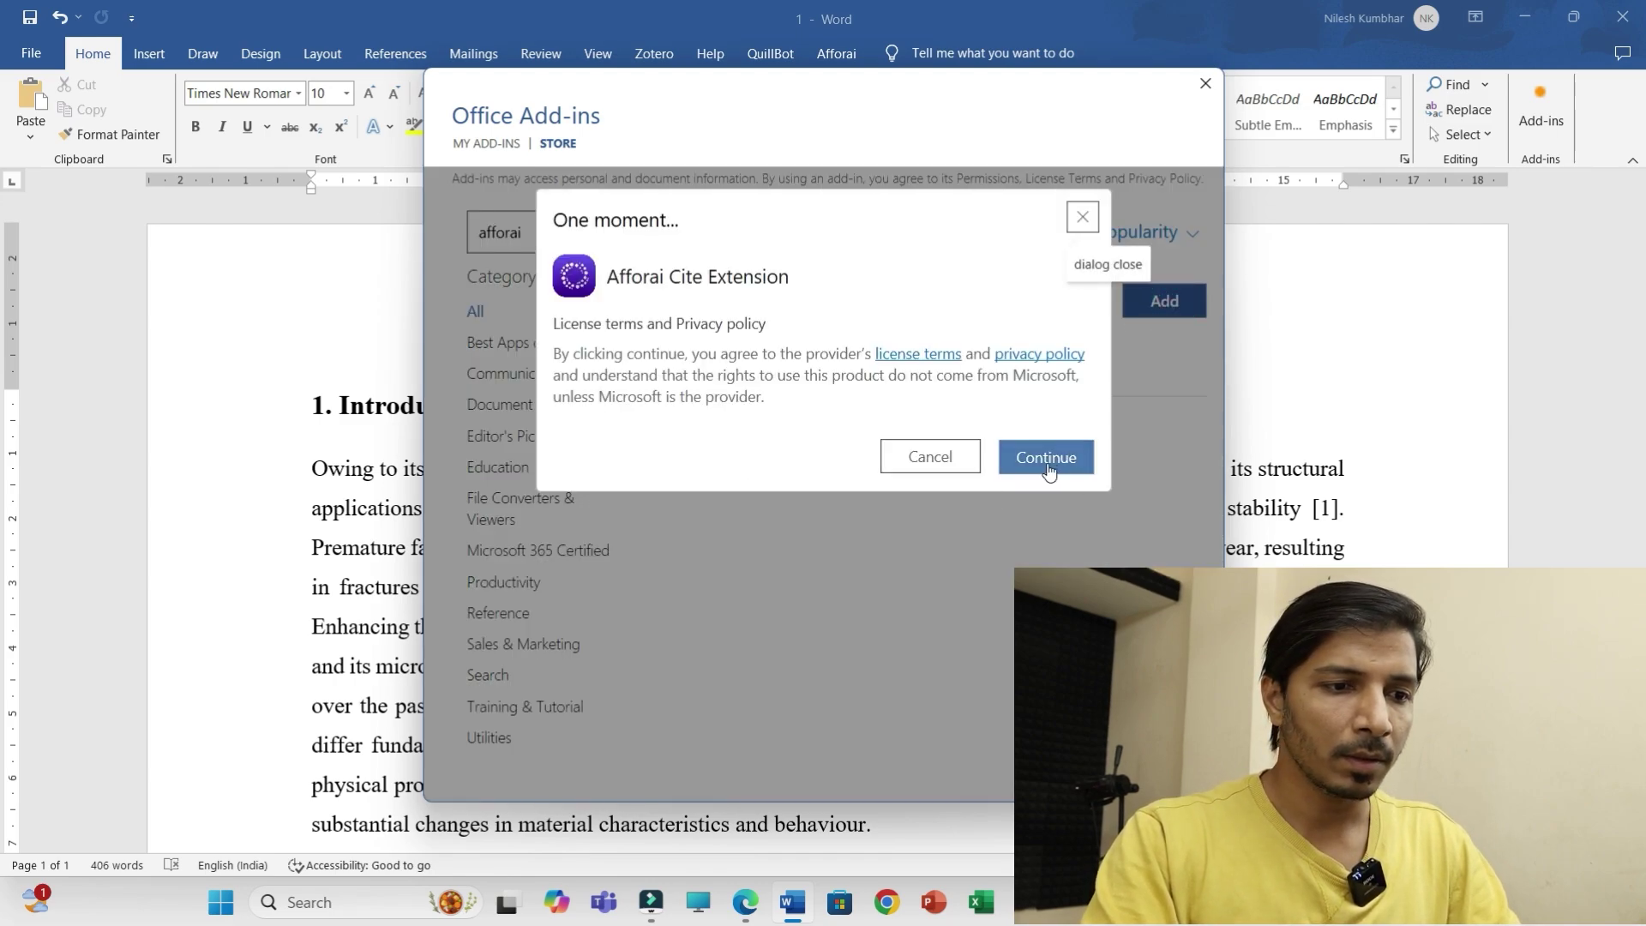
left_click(1046, 459)
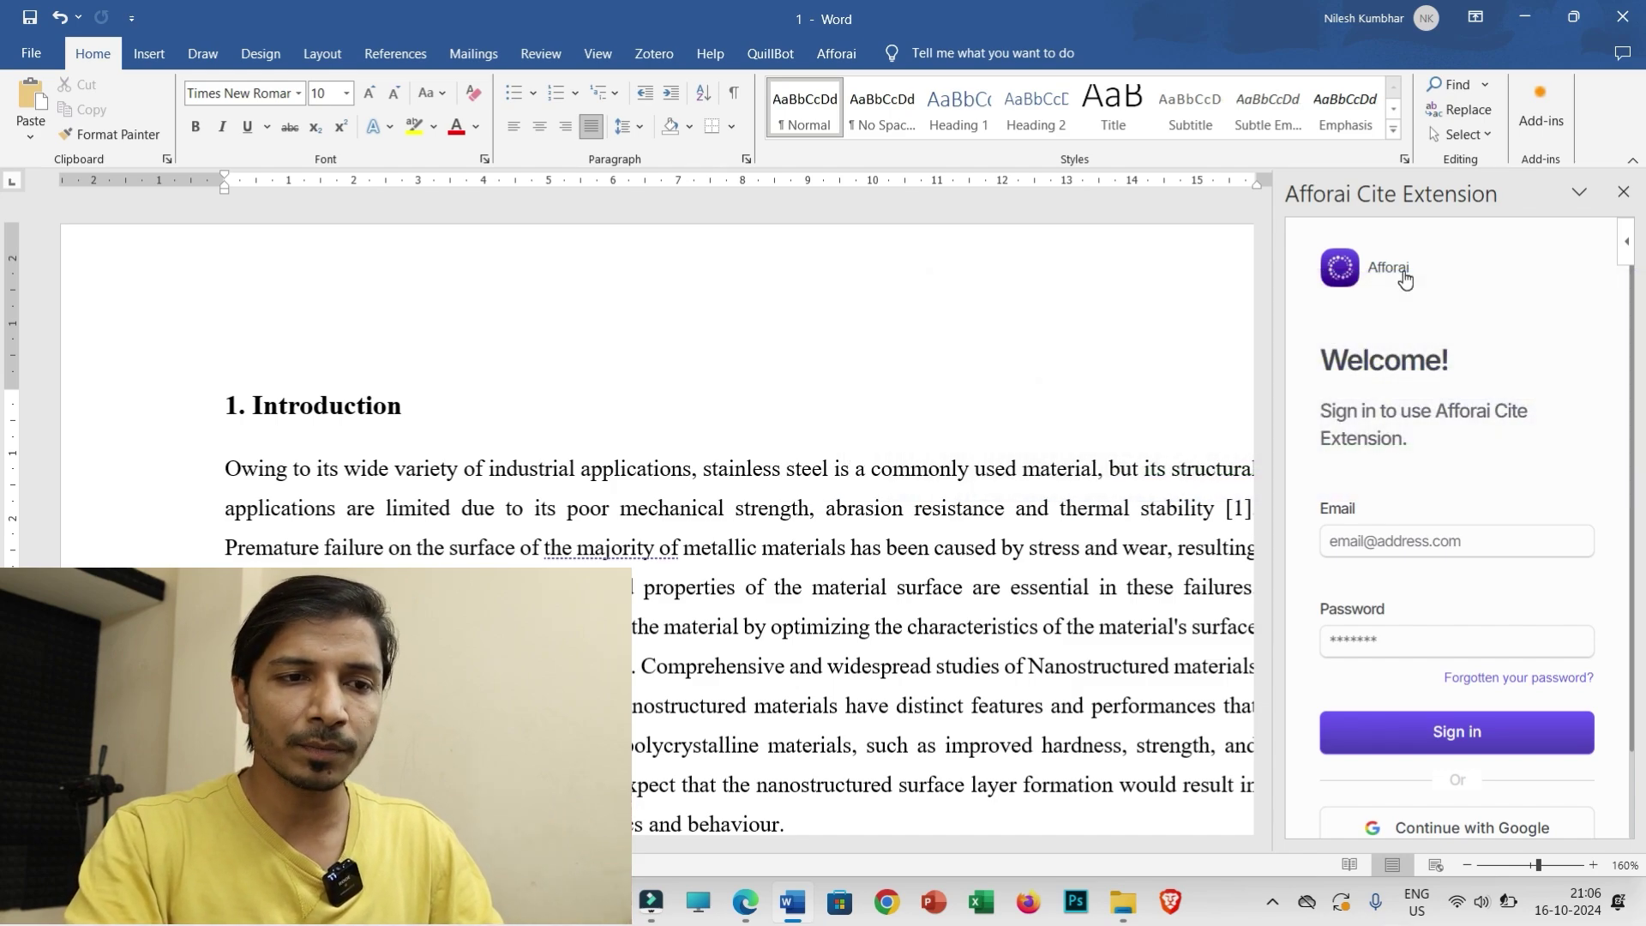
Sign in to the Afforai Cite Extension with Google and look through the reference list
scroll(1468, 488, "down", 1)
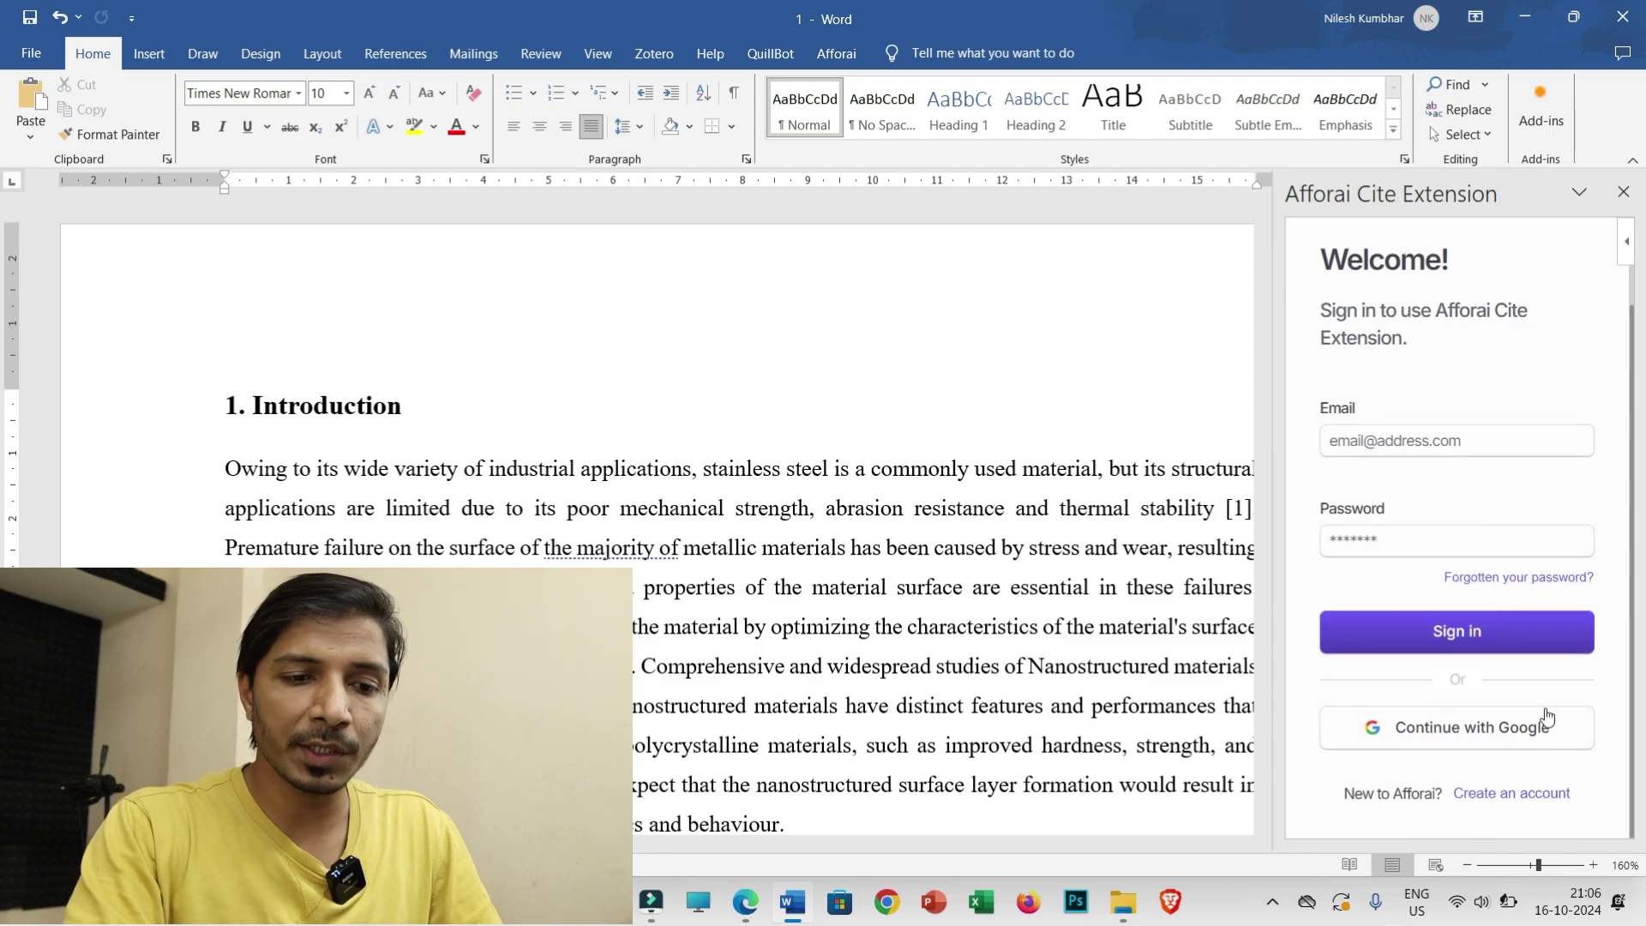
left_click(1475, 743)
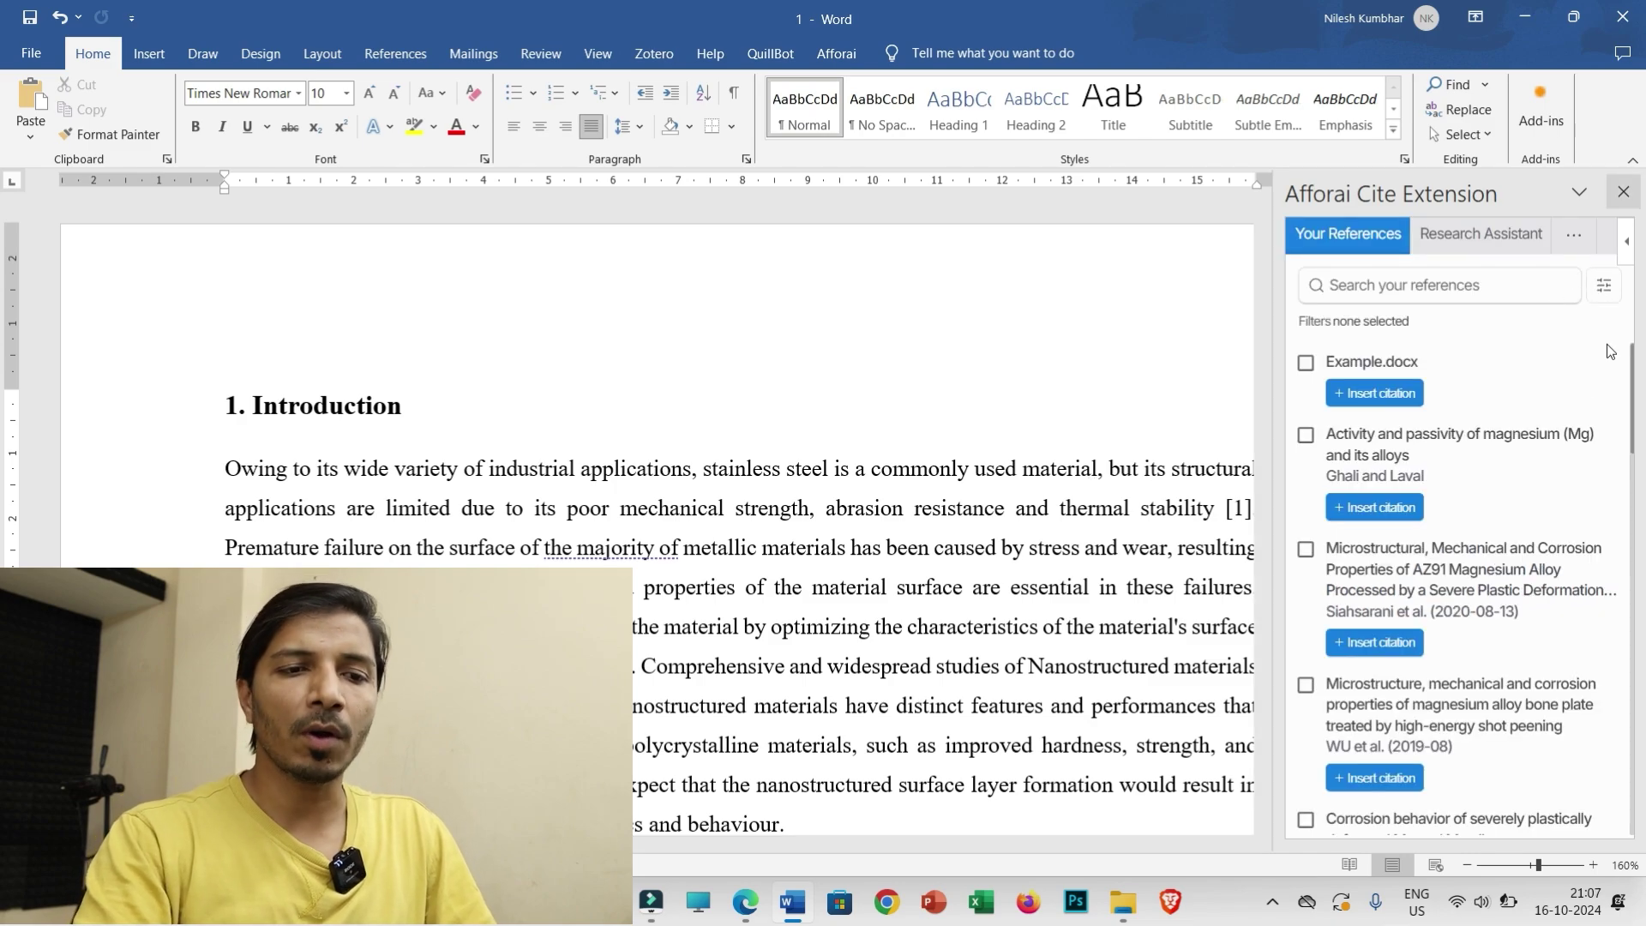
scroll(1521, 420, "down", 3)
scroll(1515, 492, "down", 3)
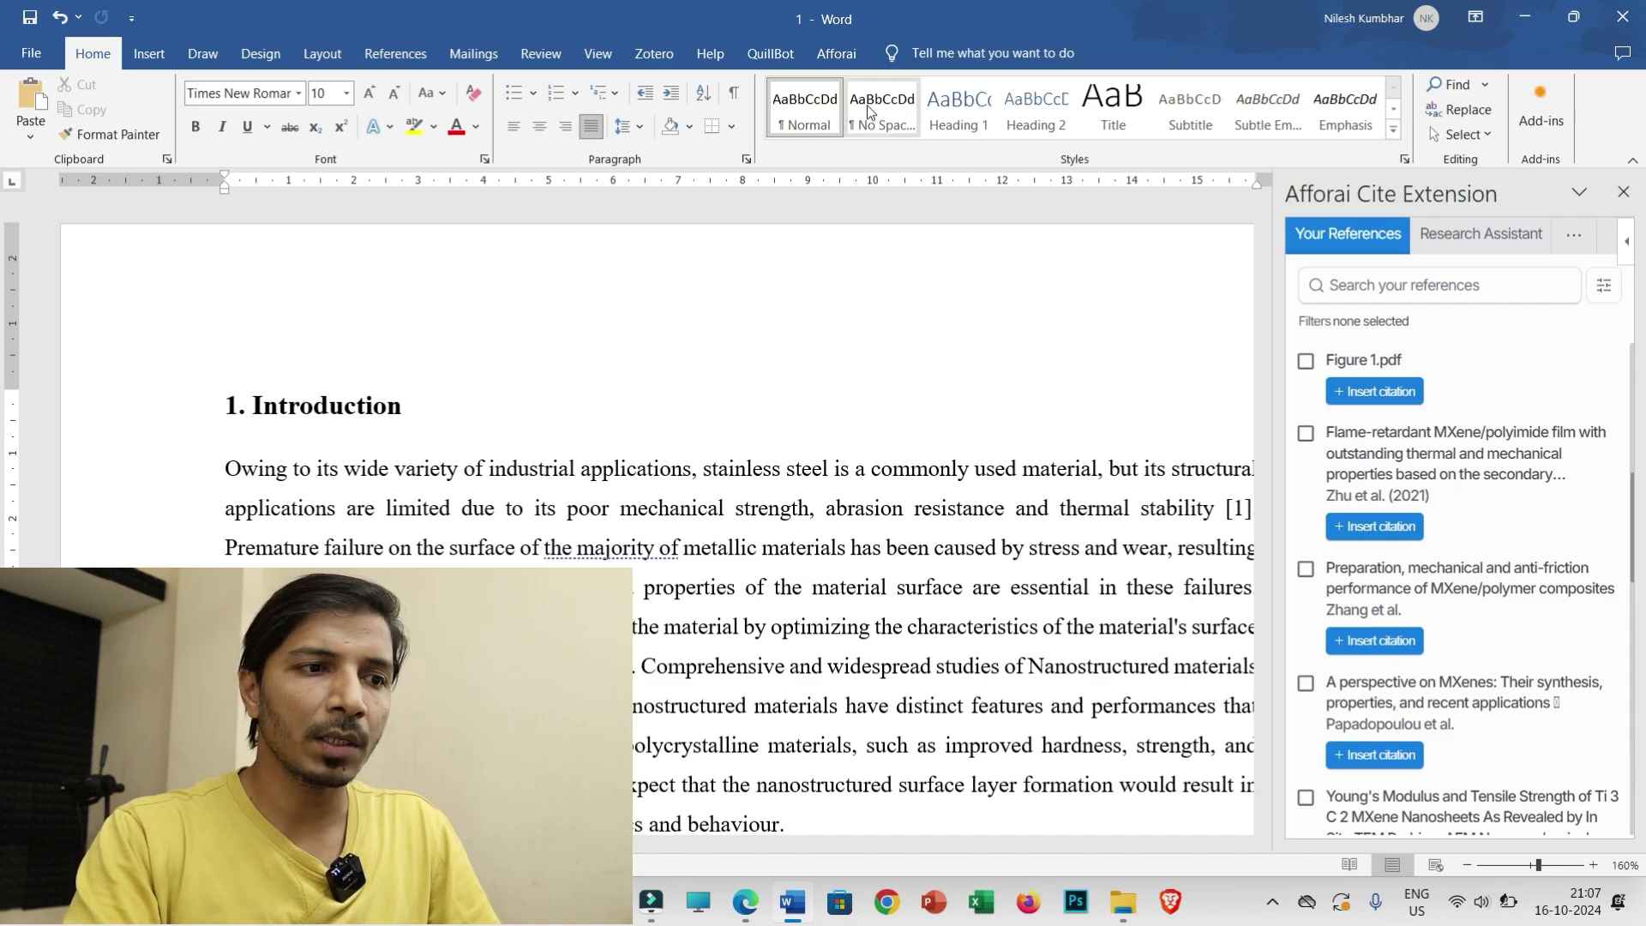
Go to the Afforai website from the add-in's commands in Word and log in with Google
left_click(838, 57)
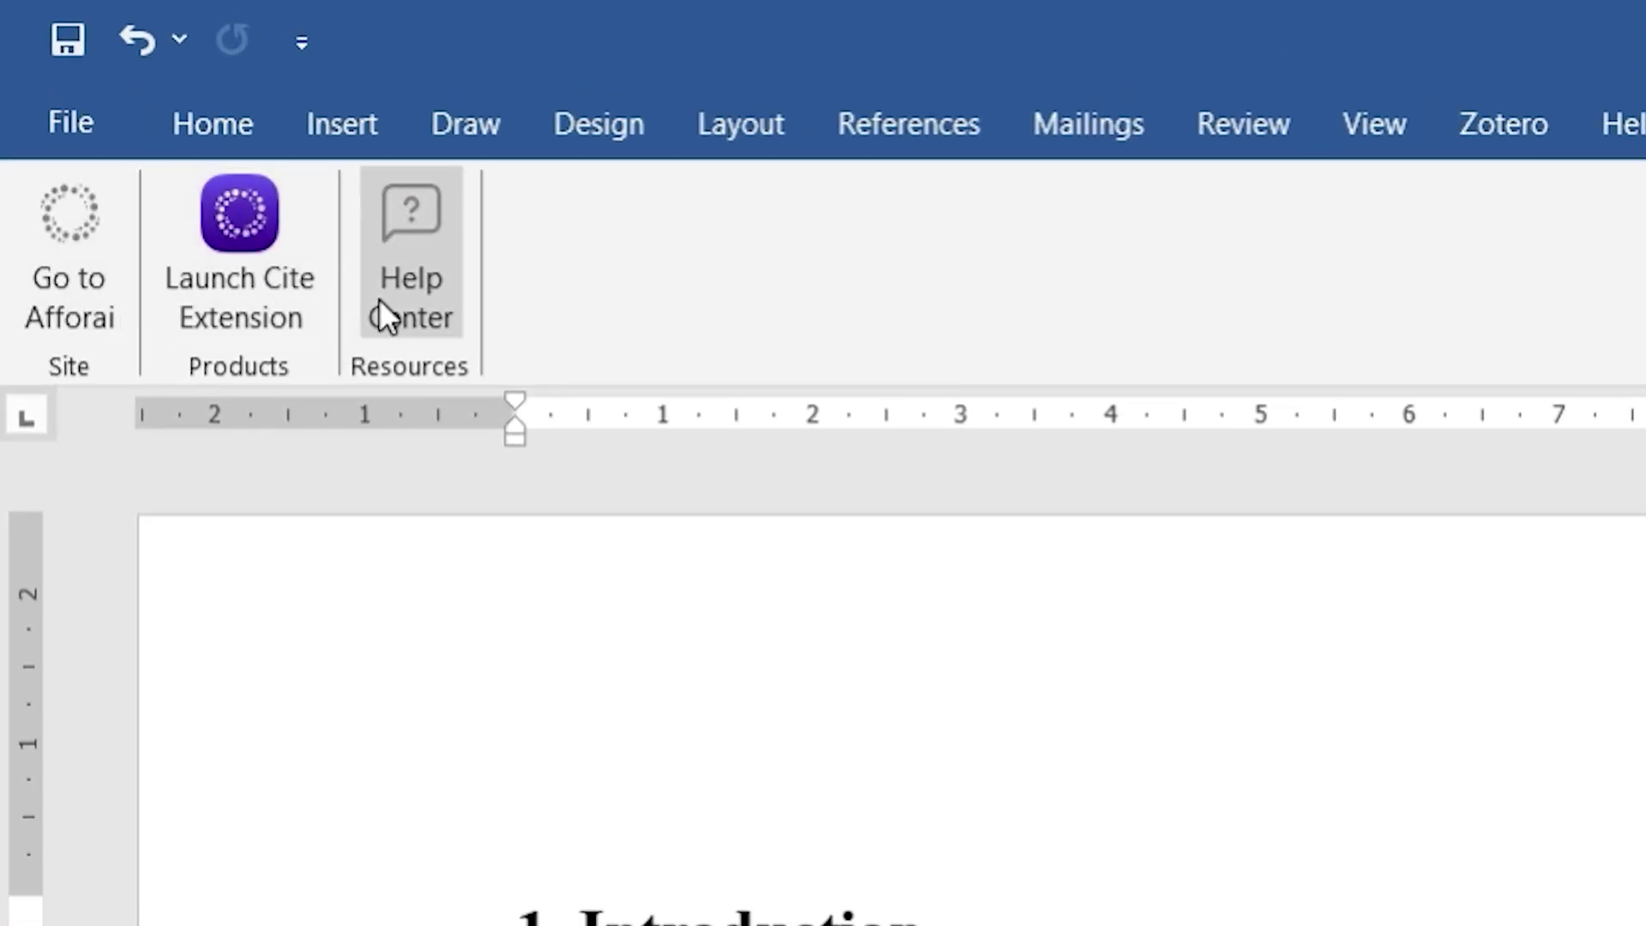
left_click(188, 314)
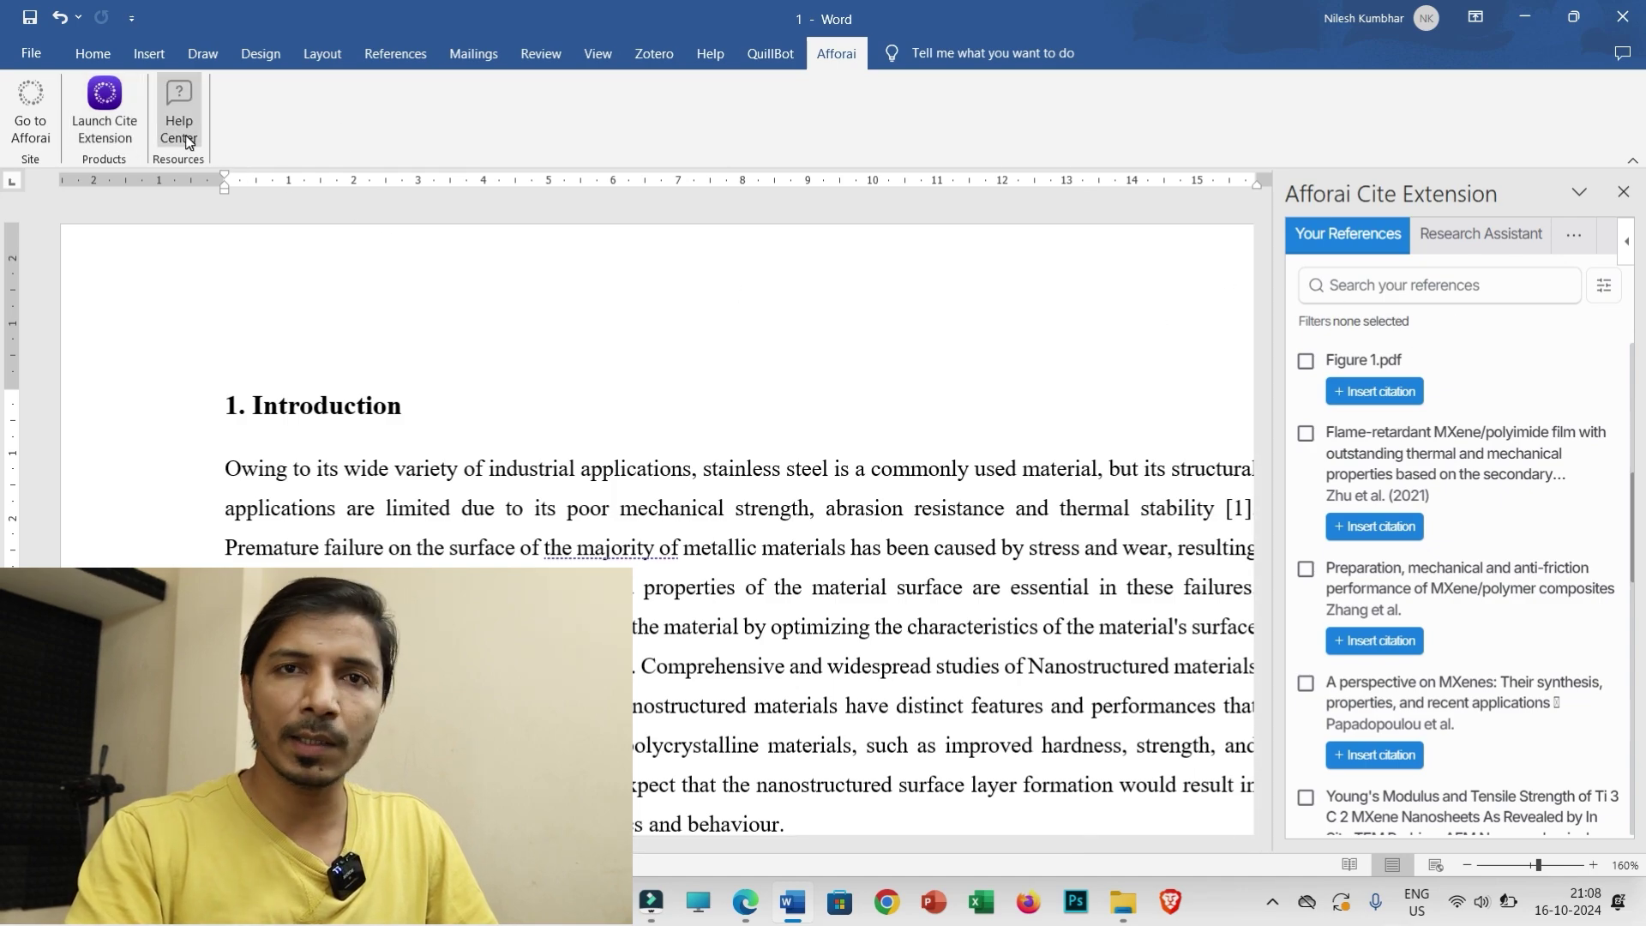
left_click(34, 128)
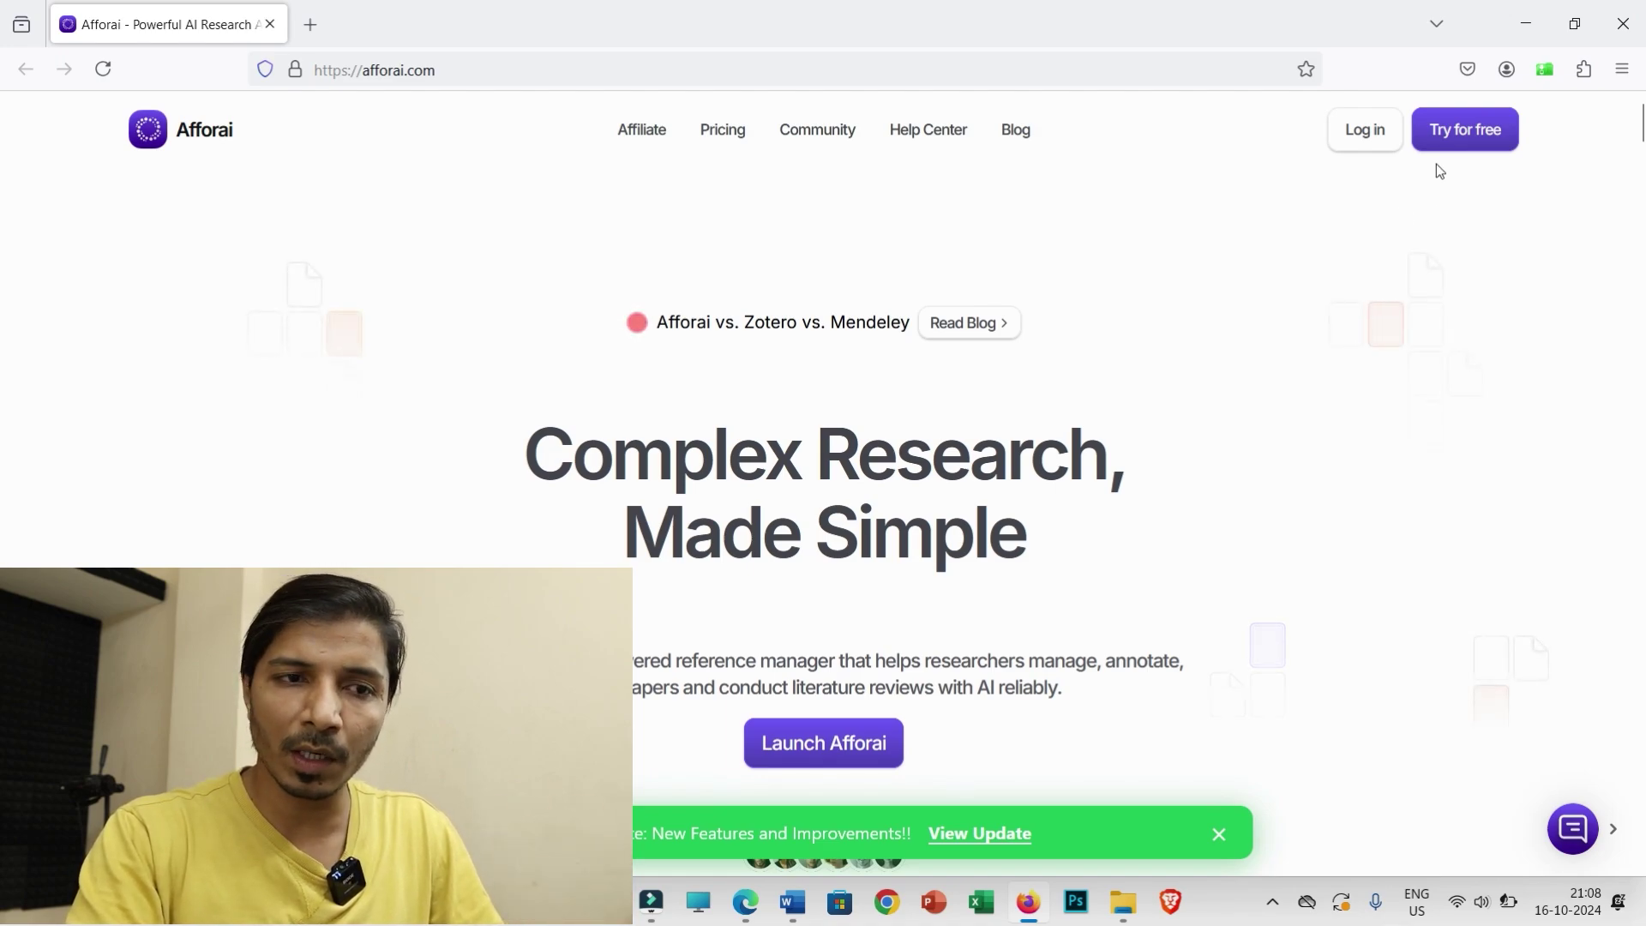
left_click(1376, 137)
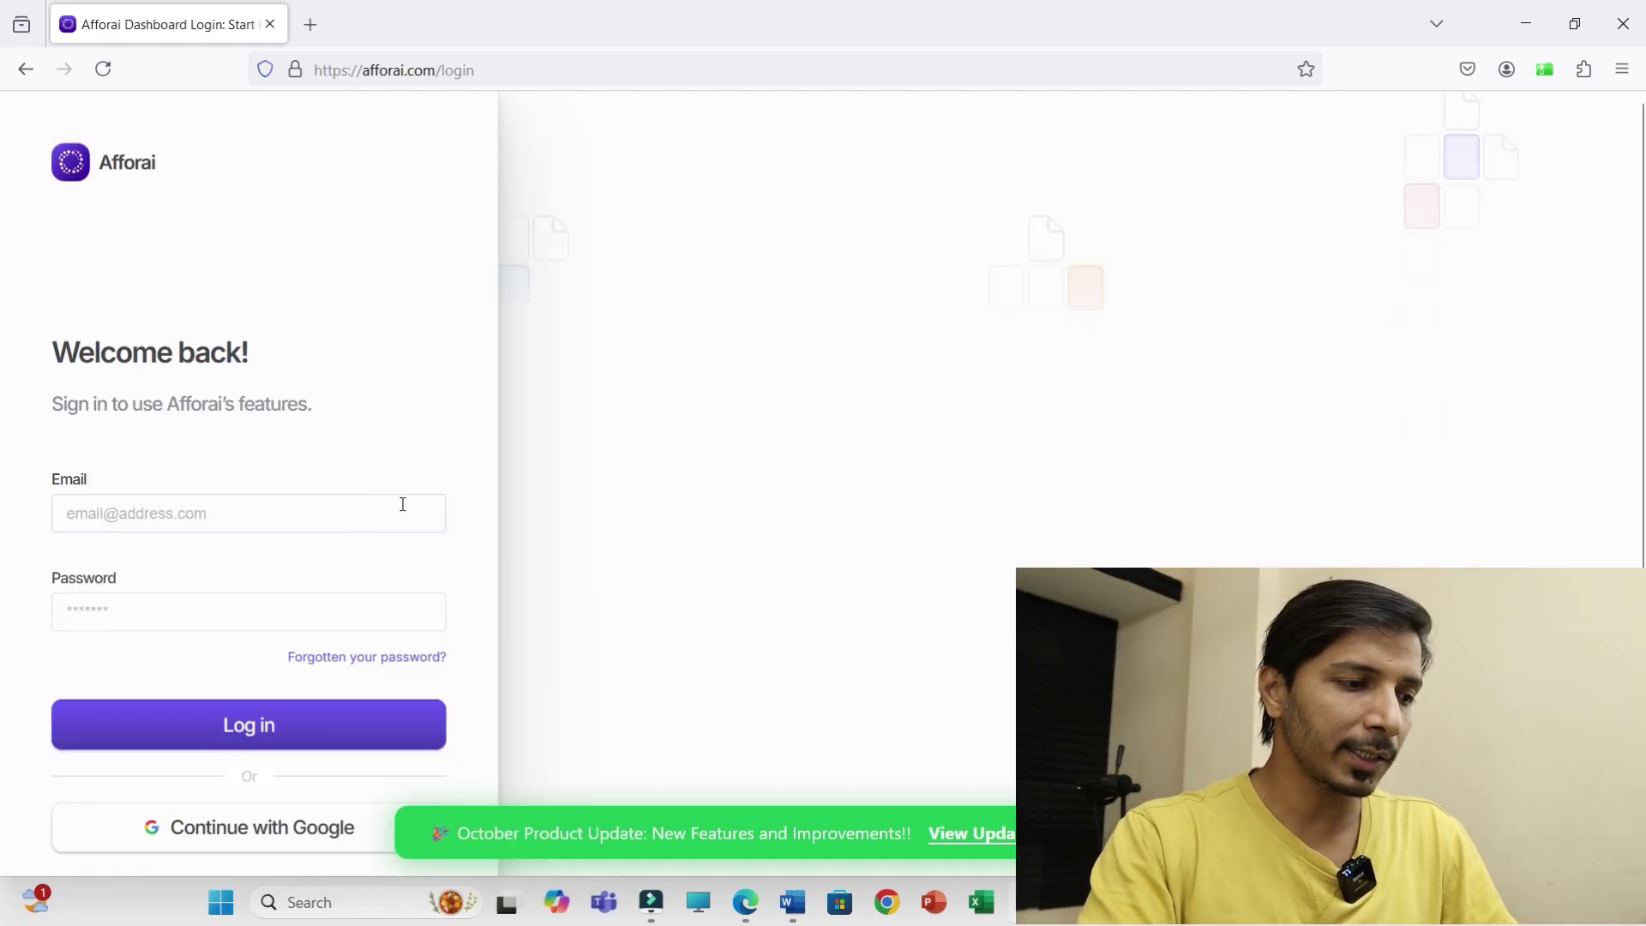
left_click(256, 836)
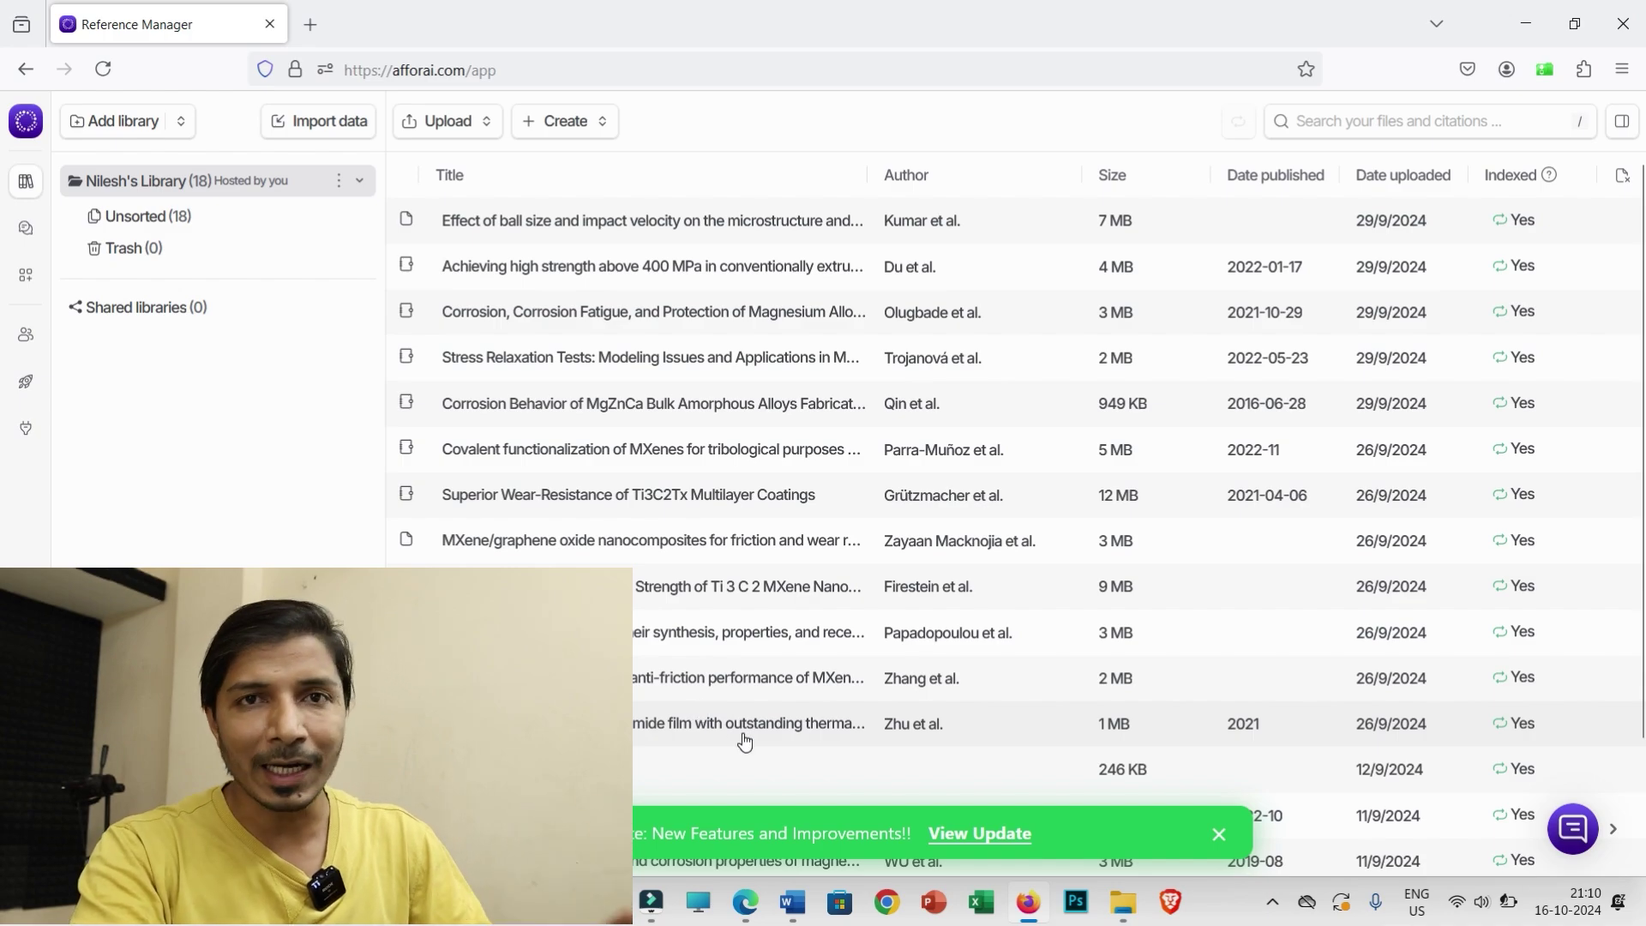
left_click(792, 902)
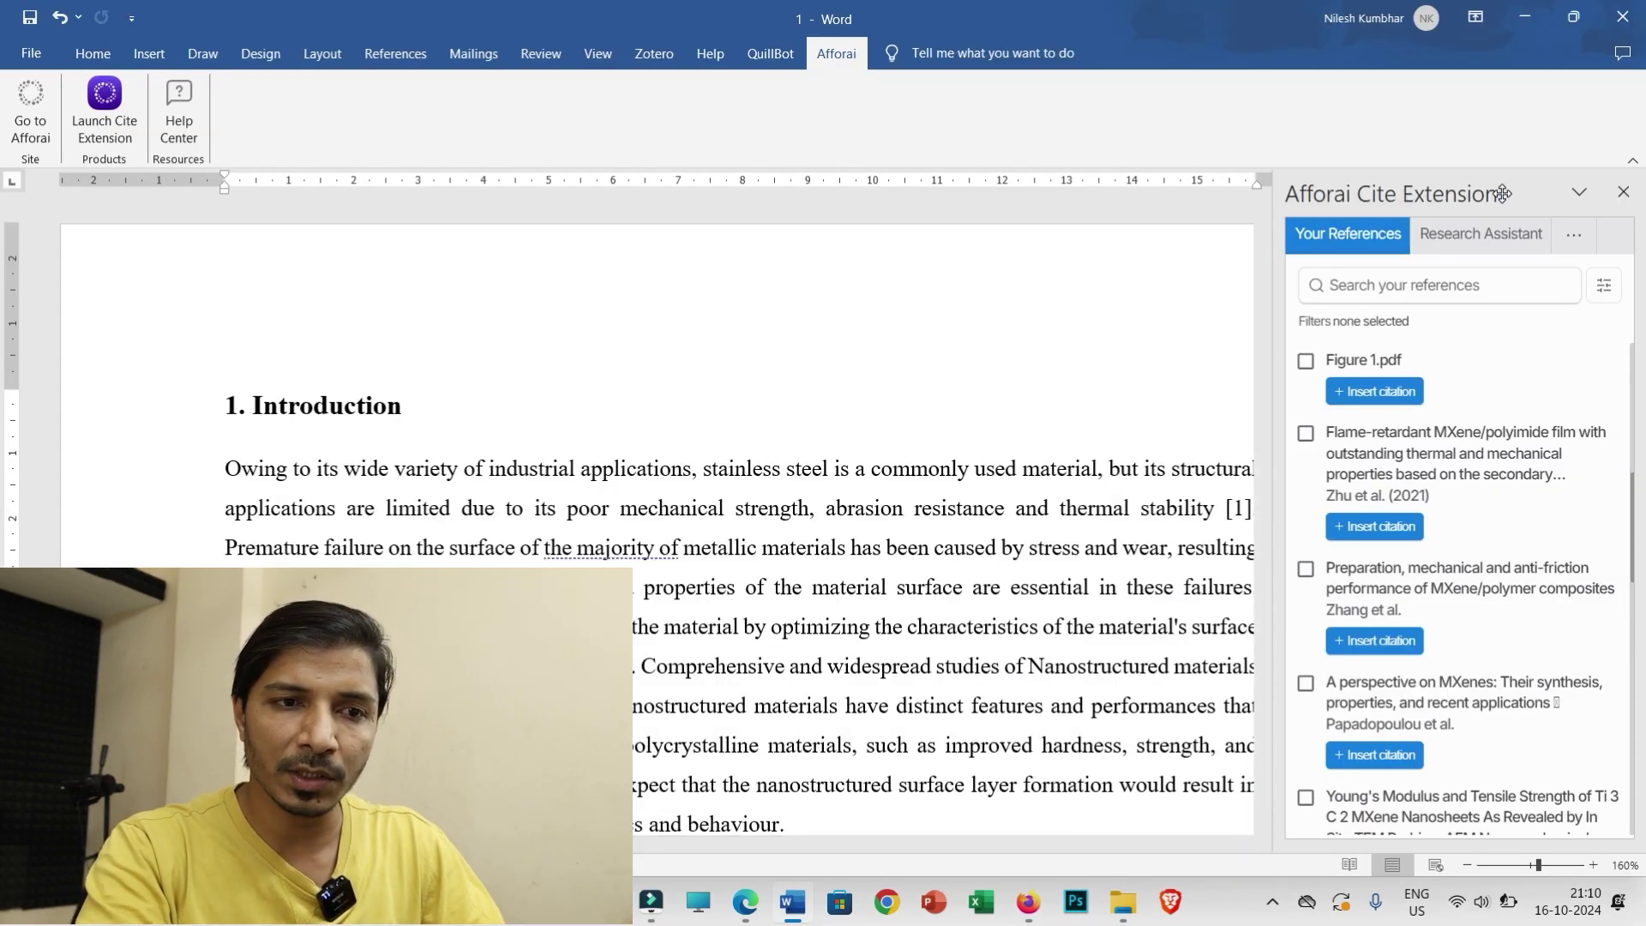
left_click(745, 902)
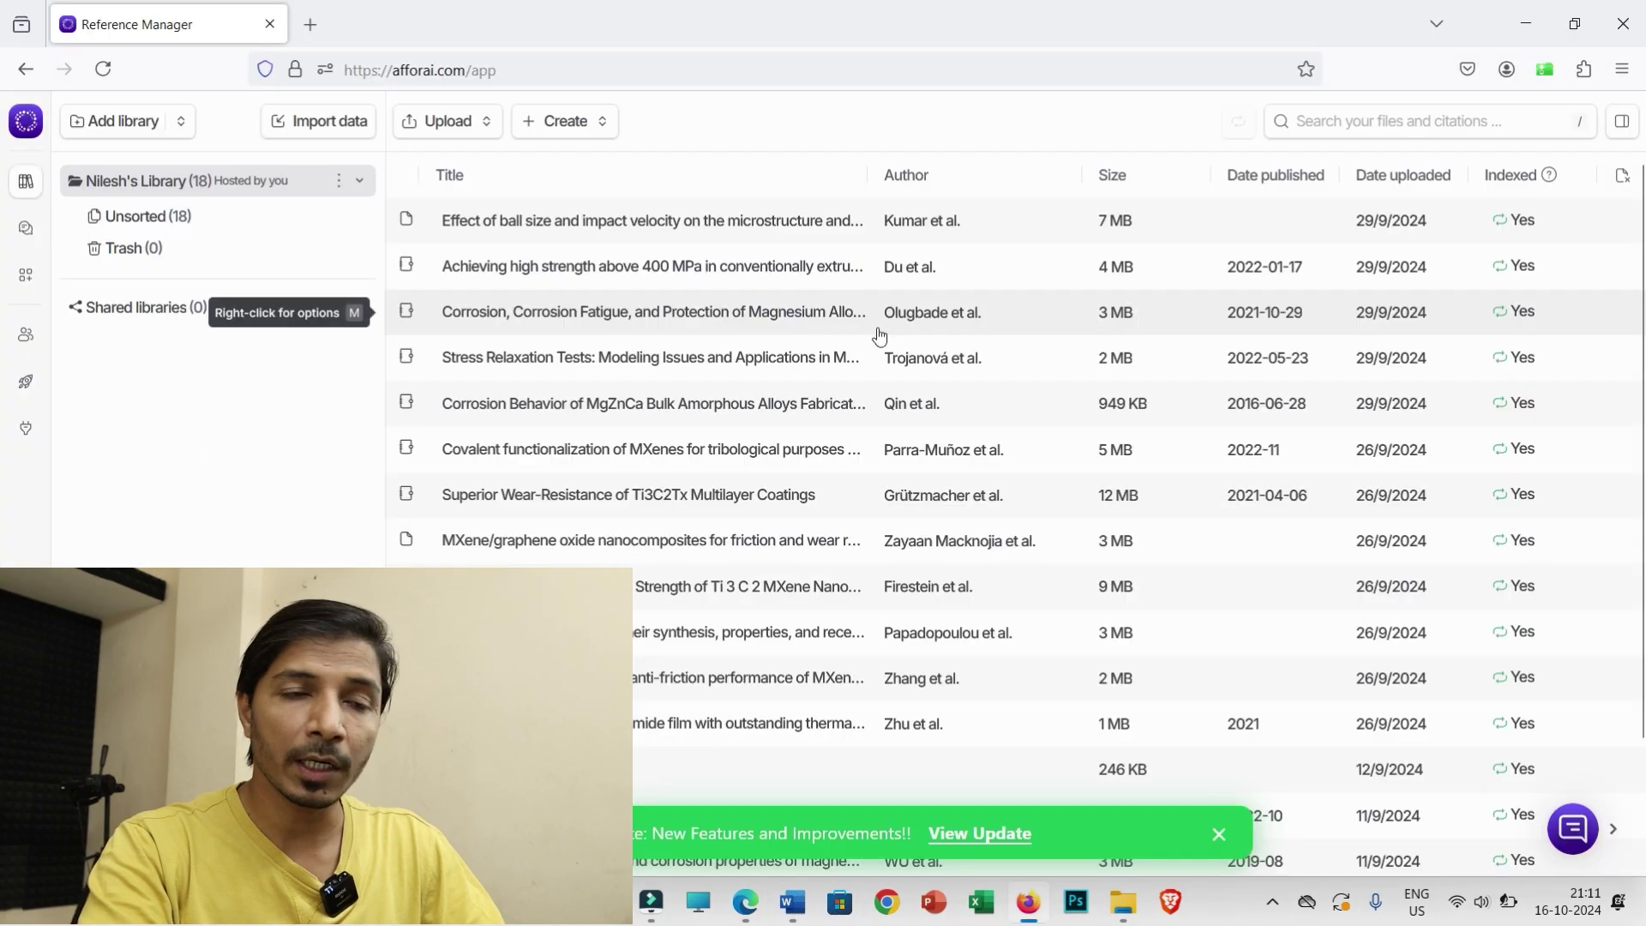
left_click(360, 180)
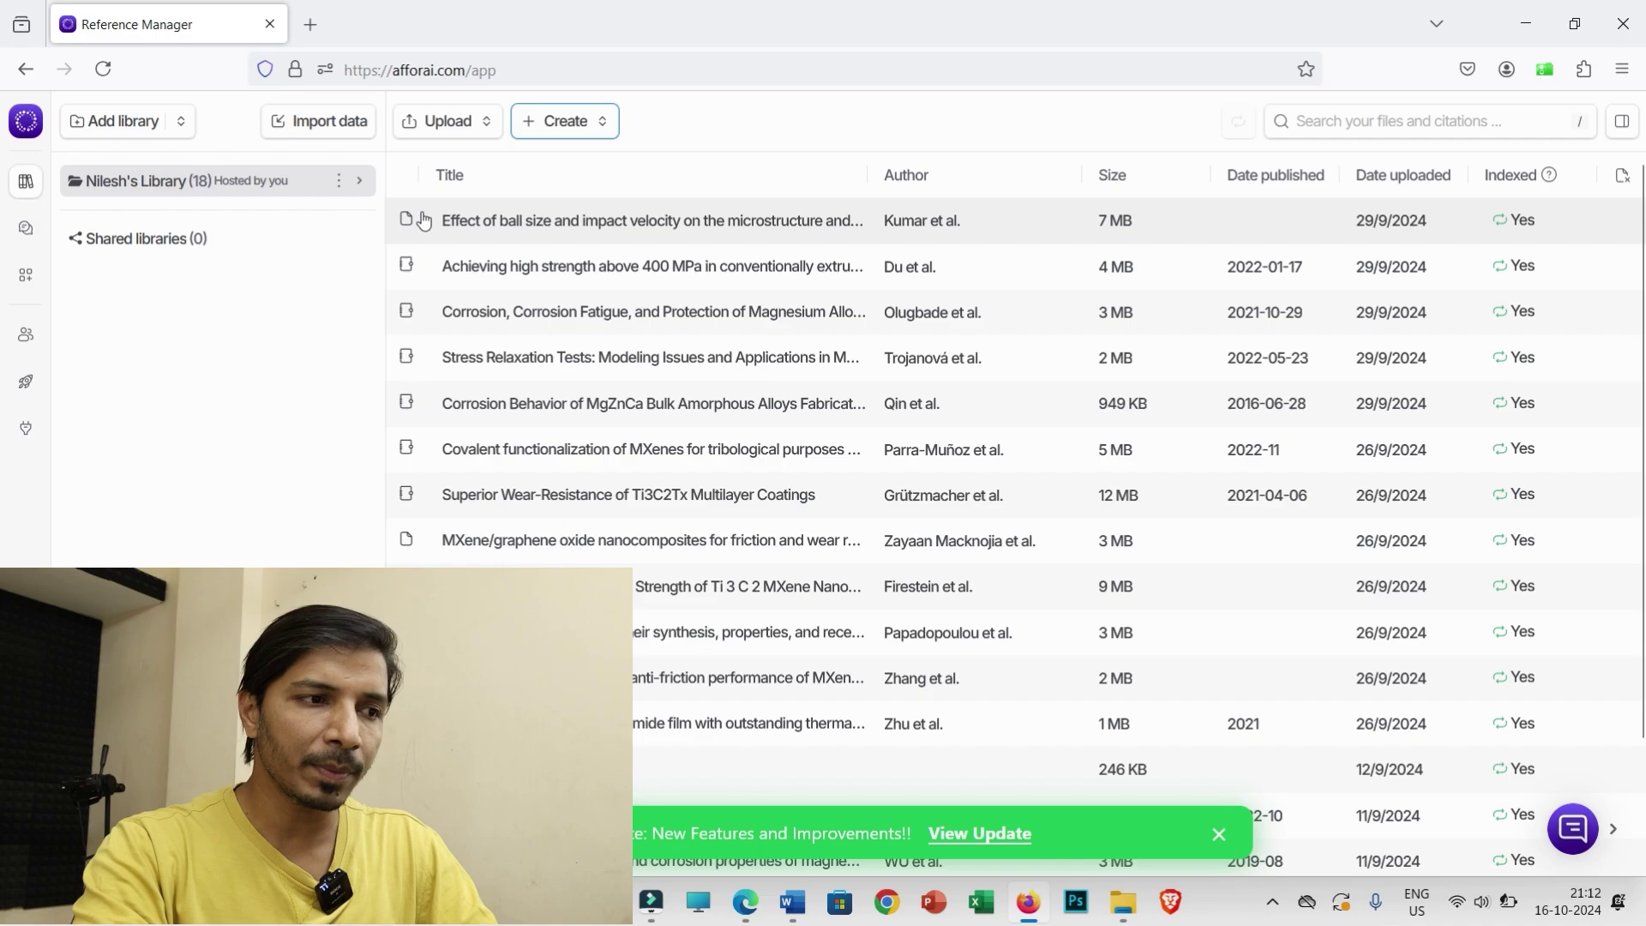
left_click(360, 180)
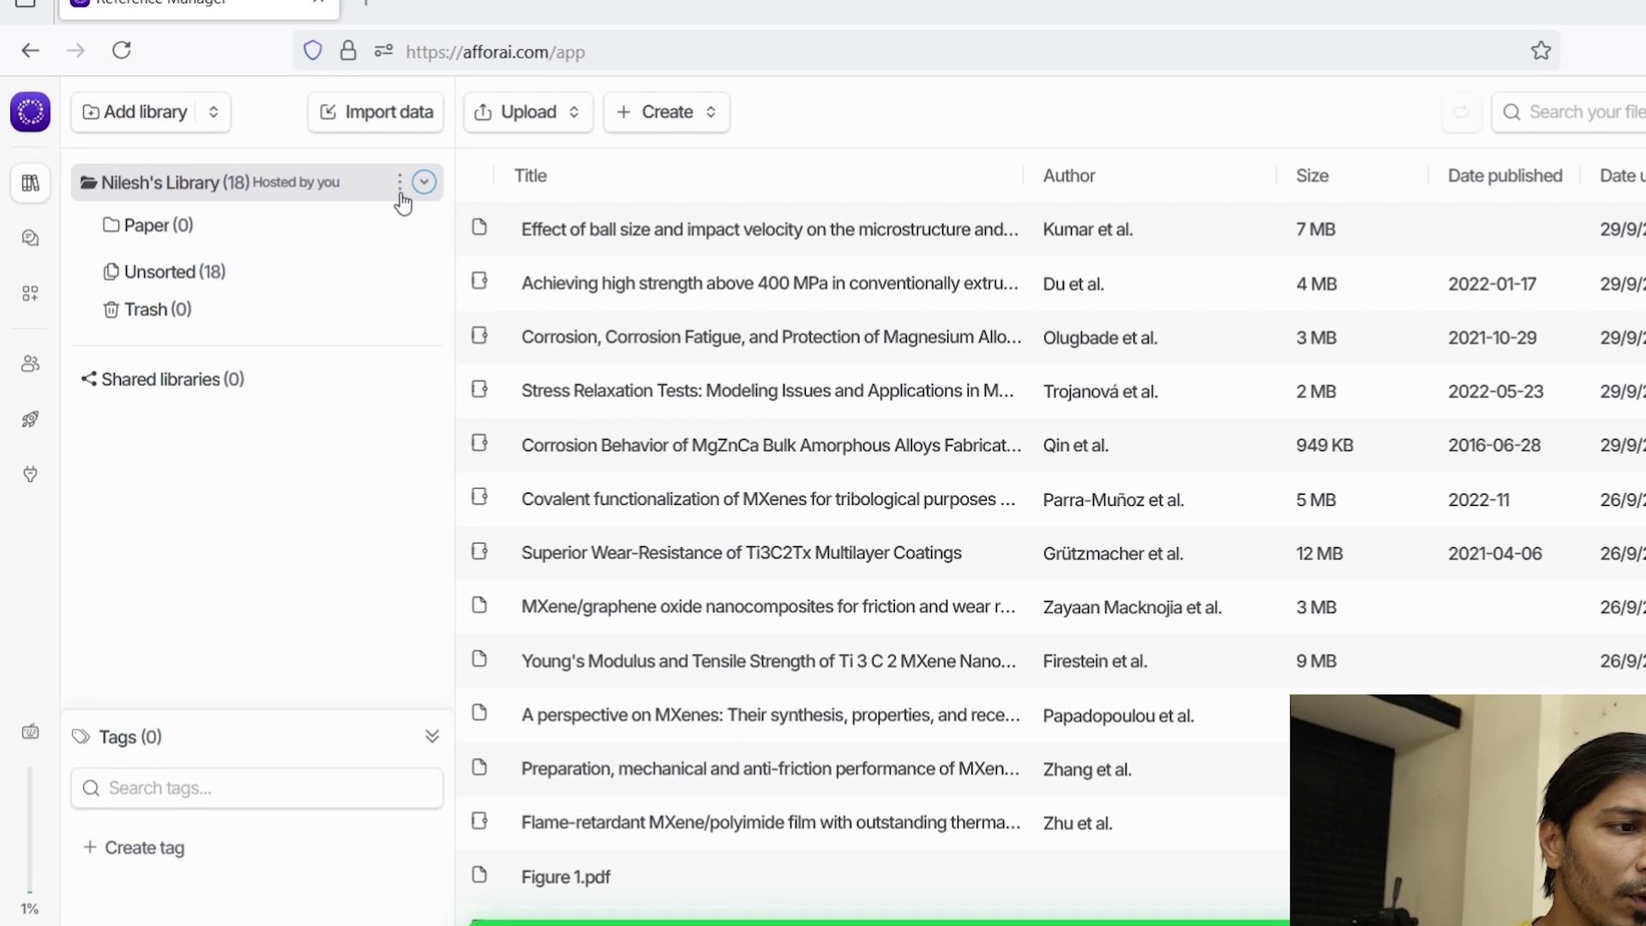
Create a folder named "Paper 1" in the personal Afforai library
left_click(339, 181)
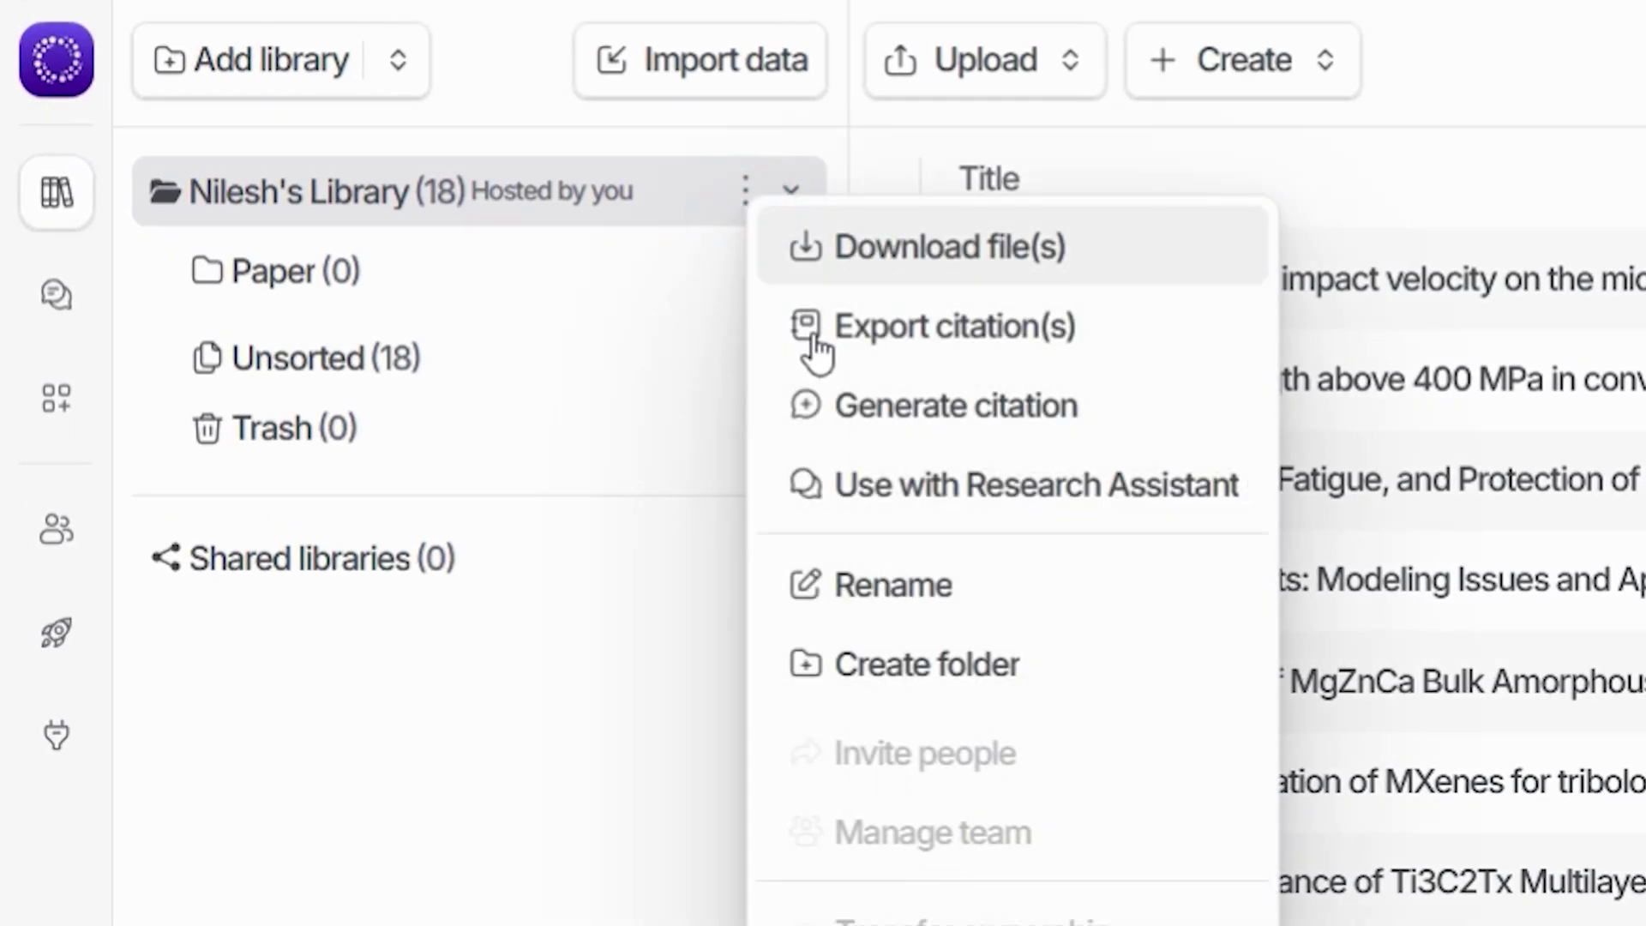
left_click(924, 673)
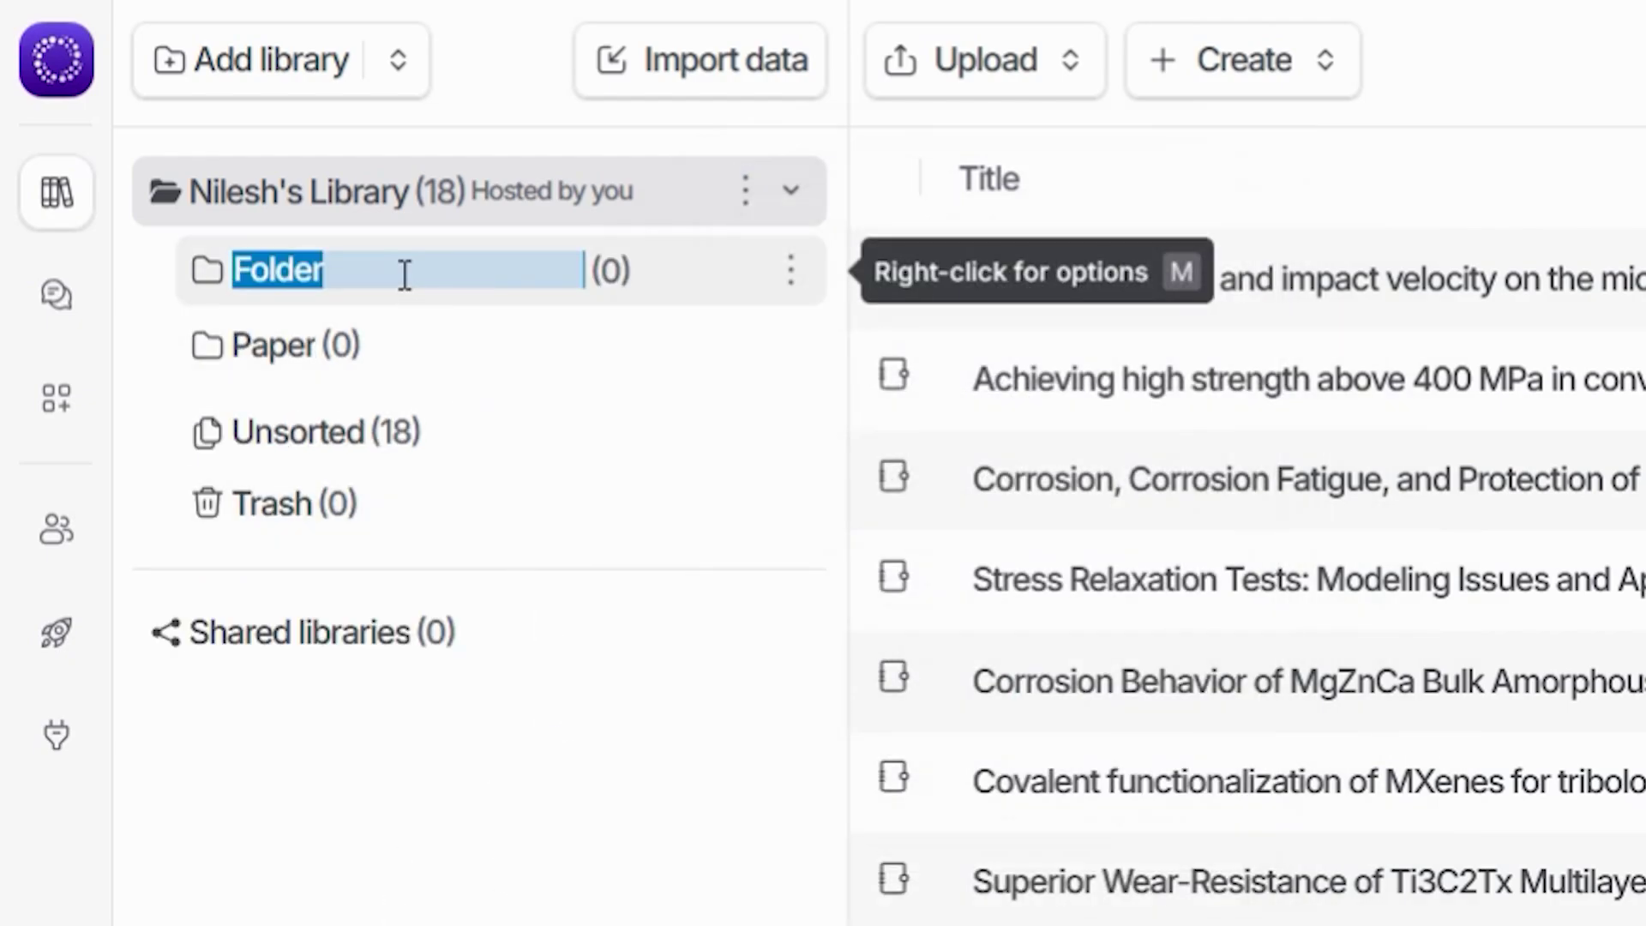
type("Paper 1")
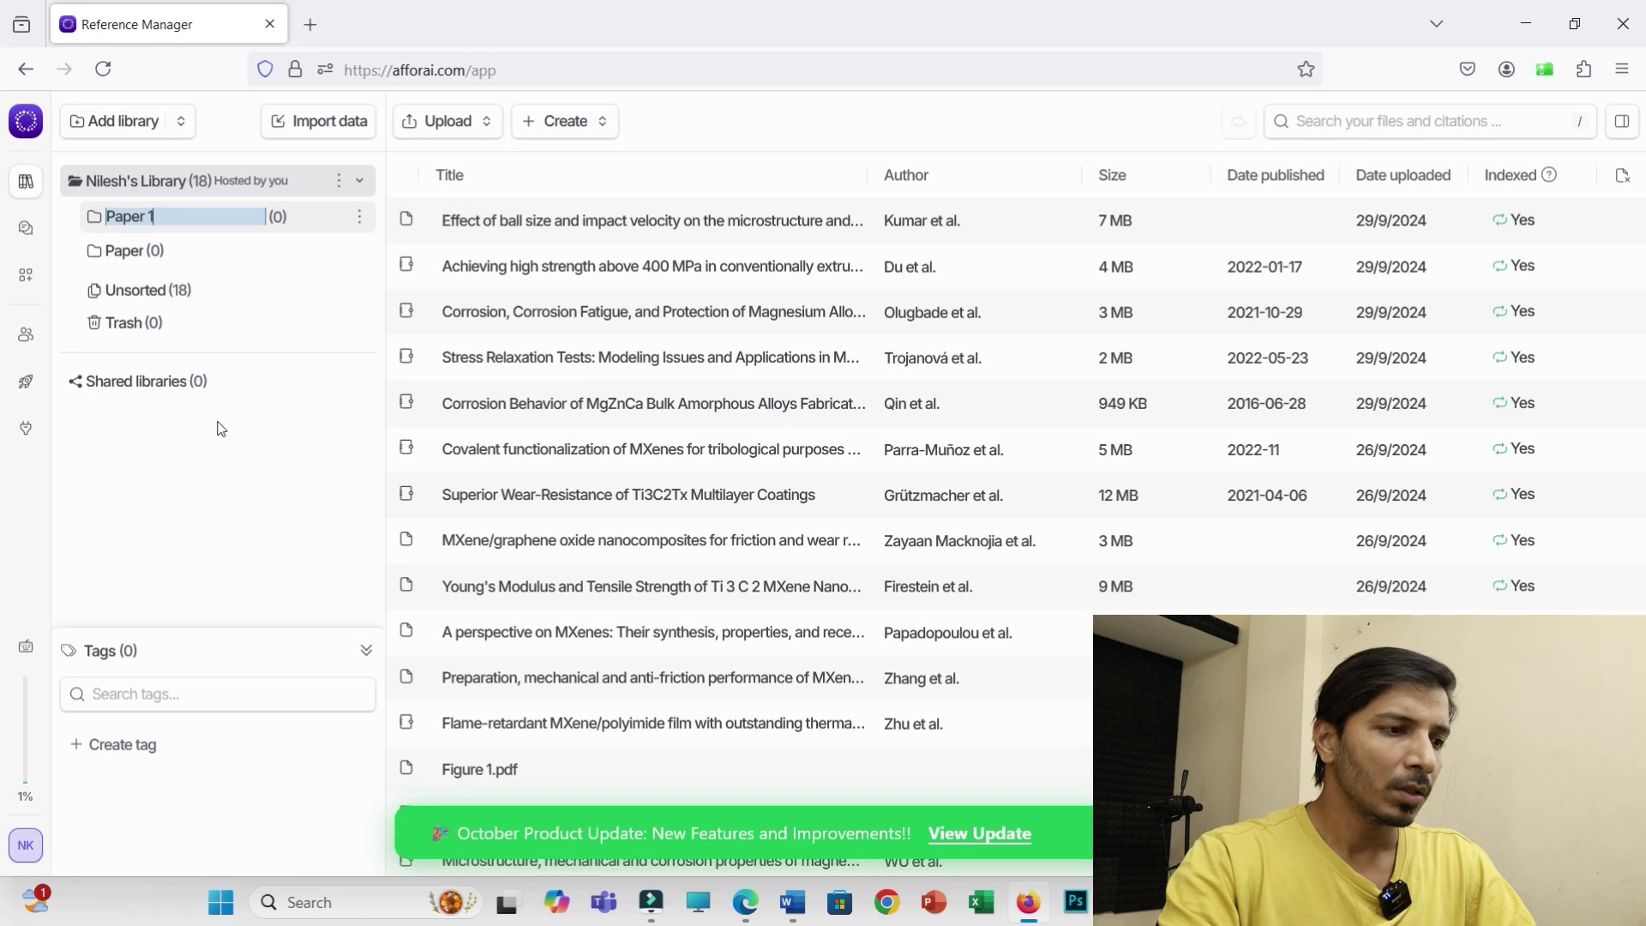
key("Return")
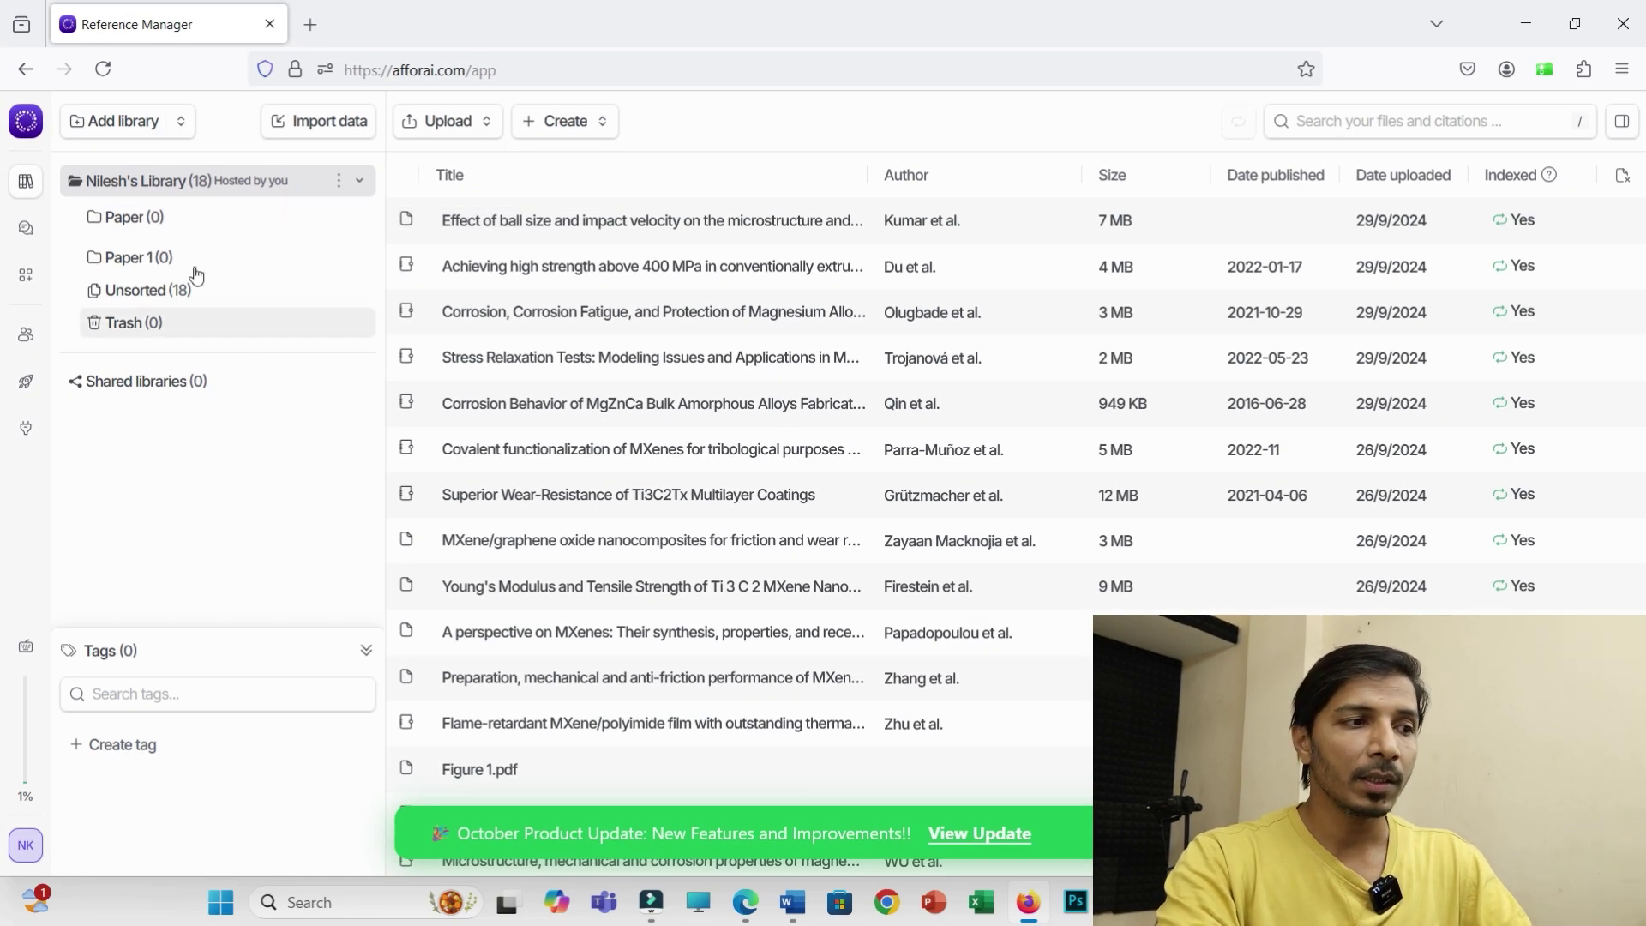
Upload the two PDF papers from the Wear literature folder into the Paper 1 folder
double_click(124, 257)
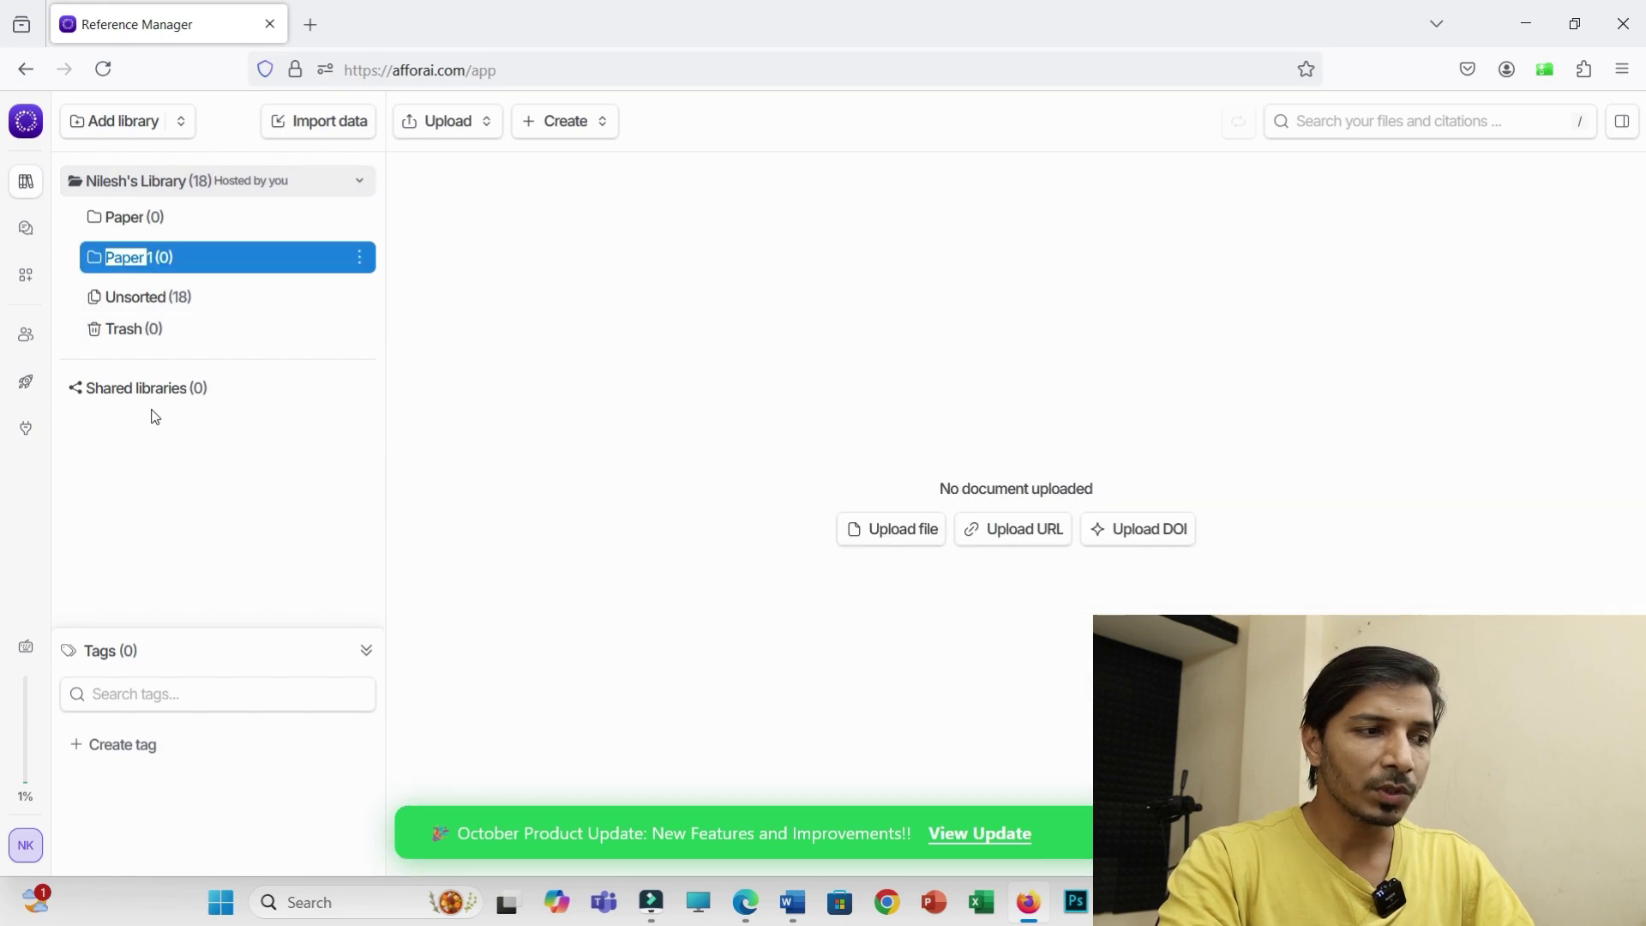
left_click(611, 495)
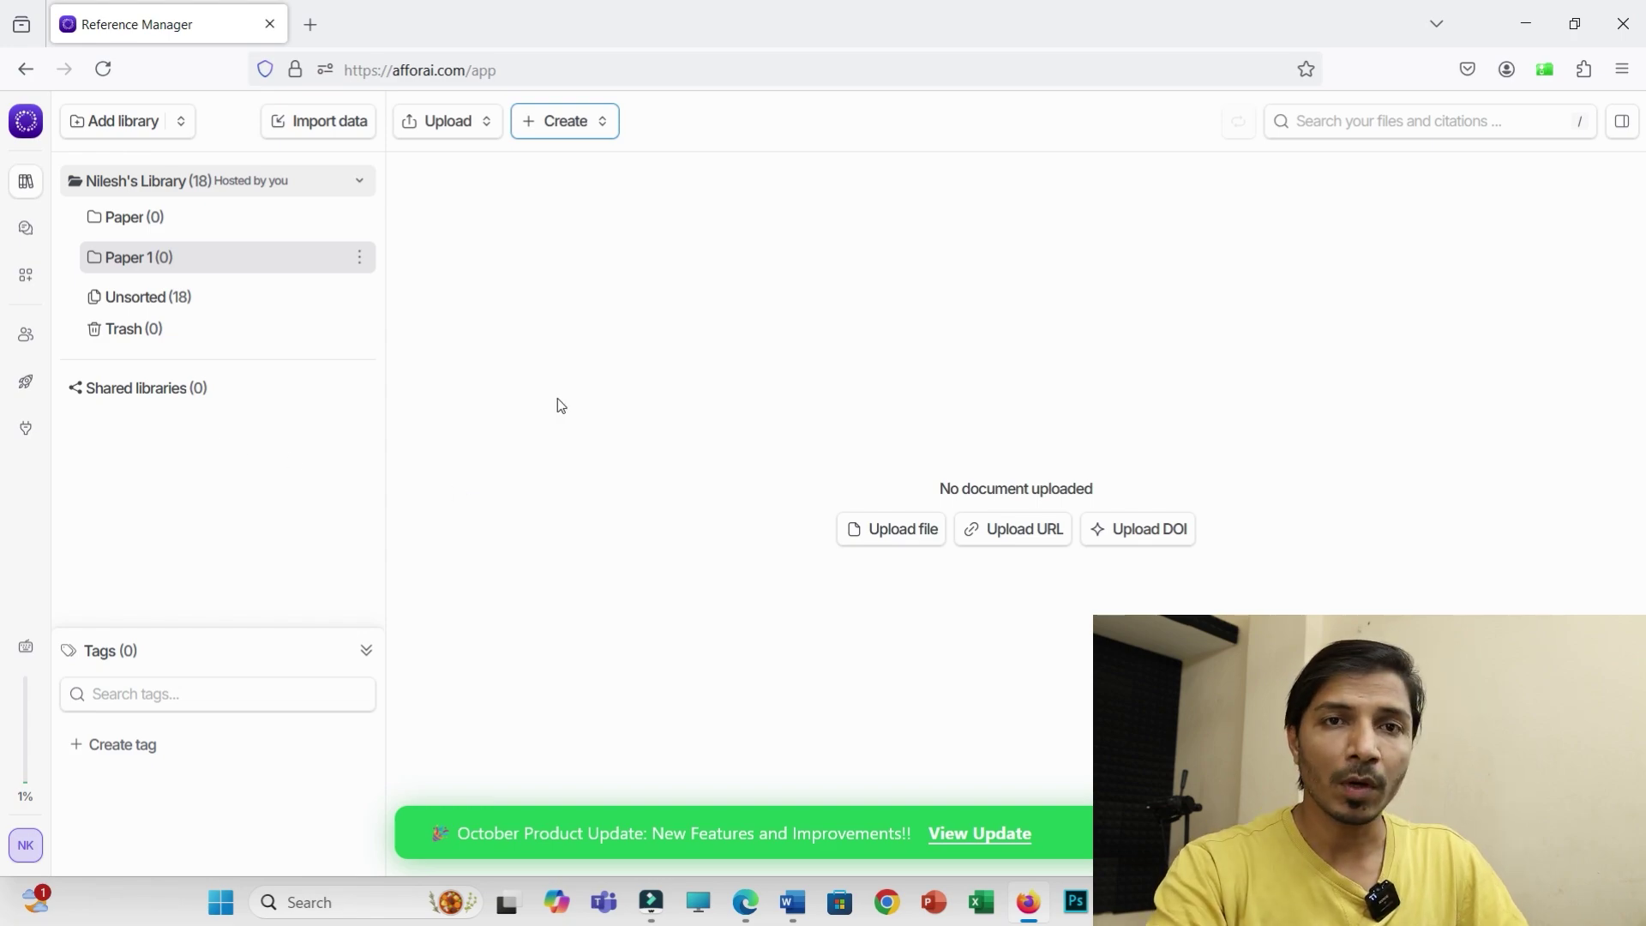
left_click(458, 133)
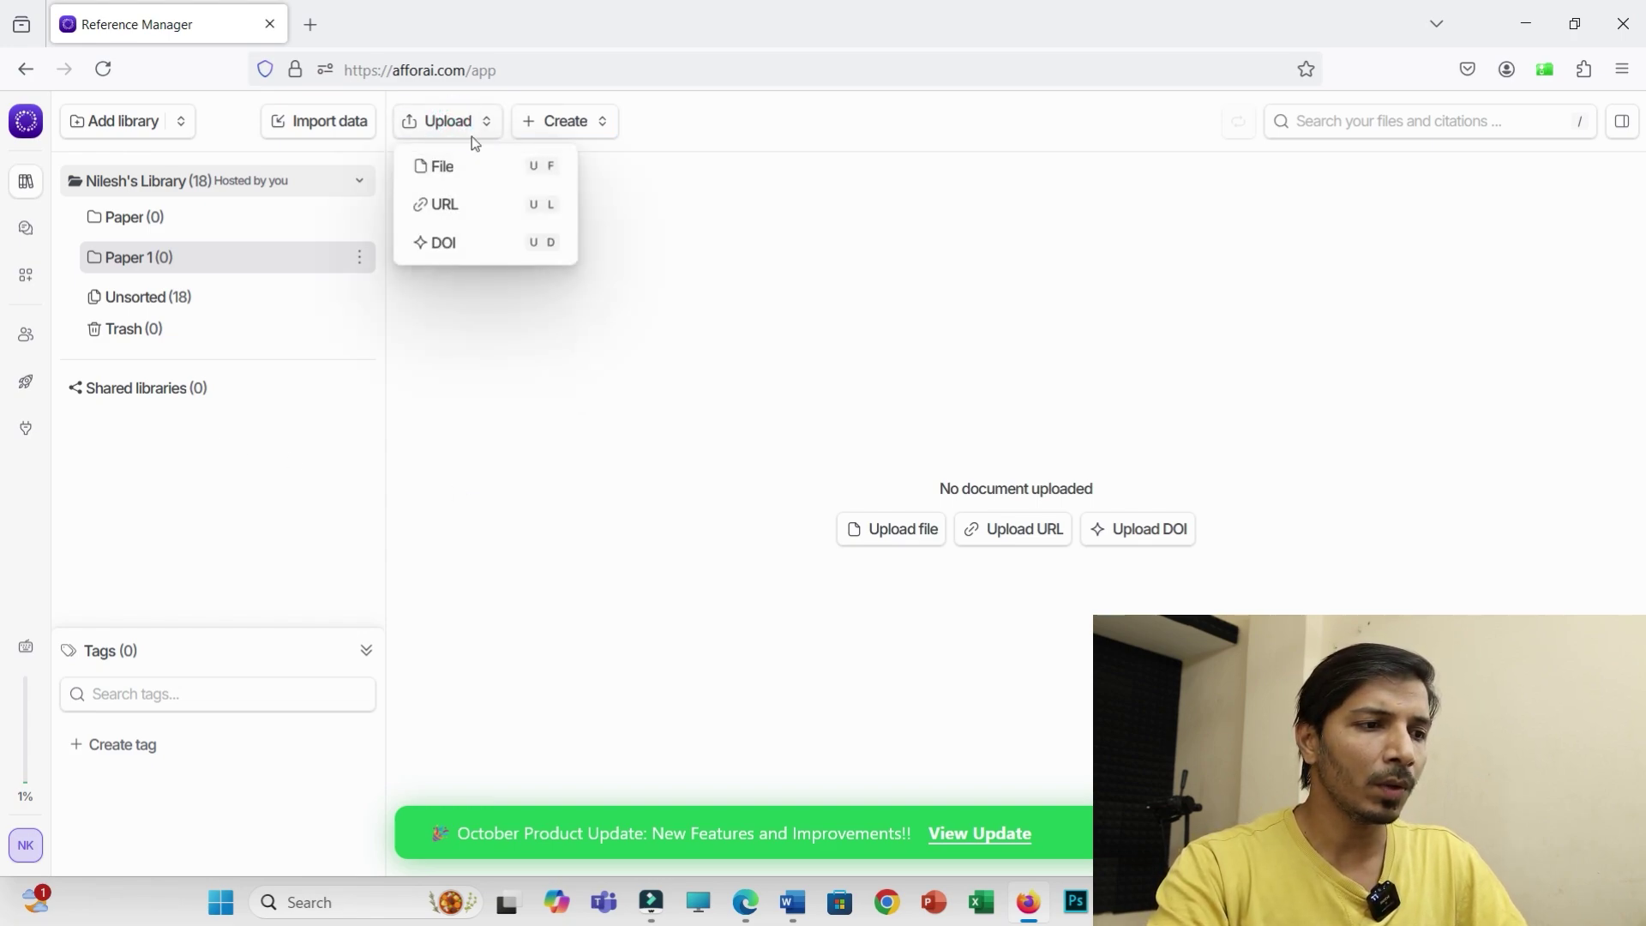
left_click(451, 182)
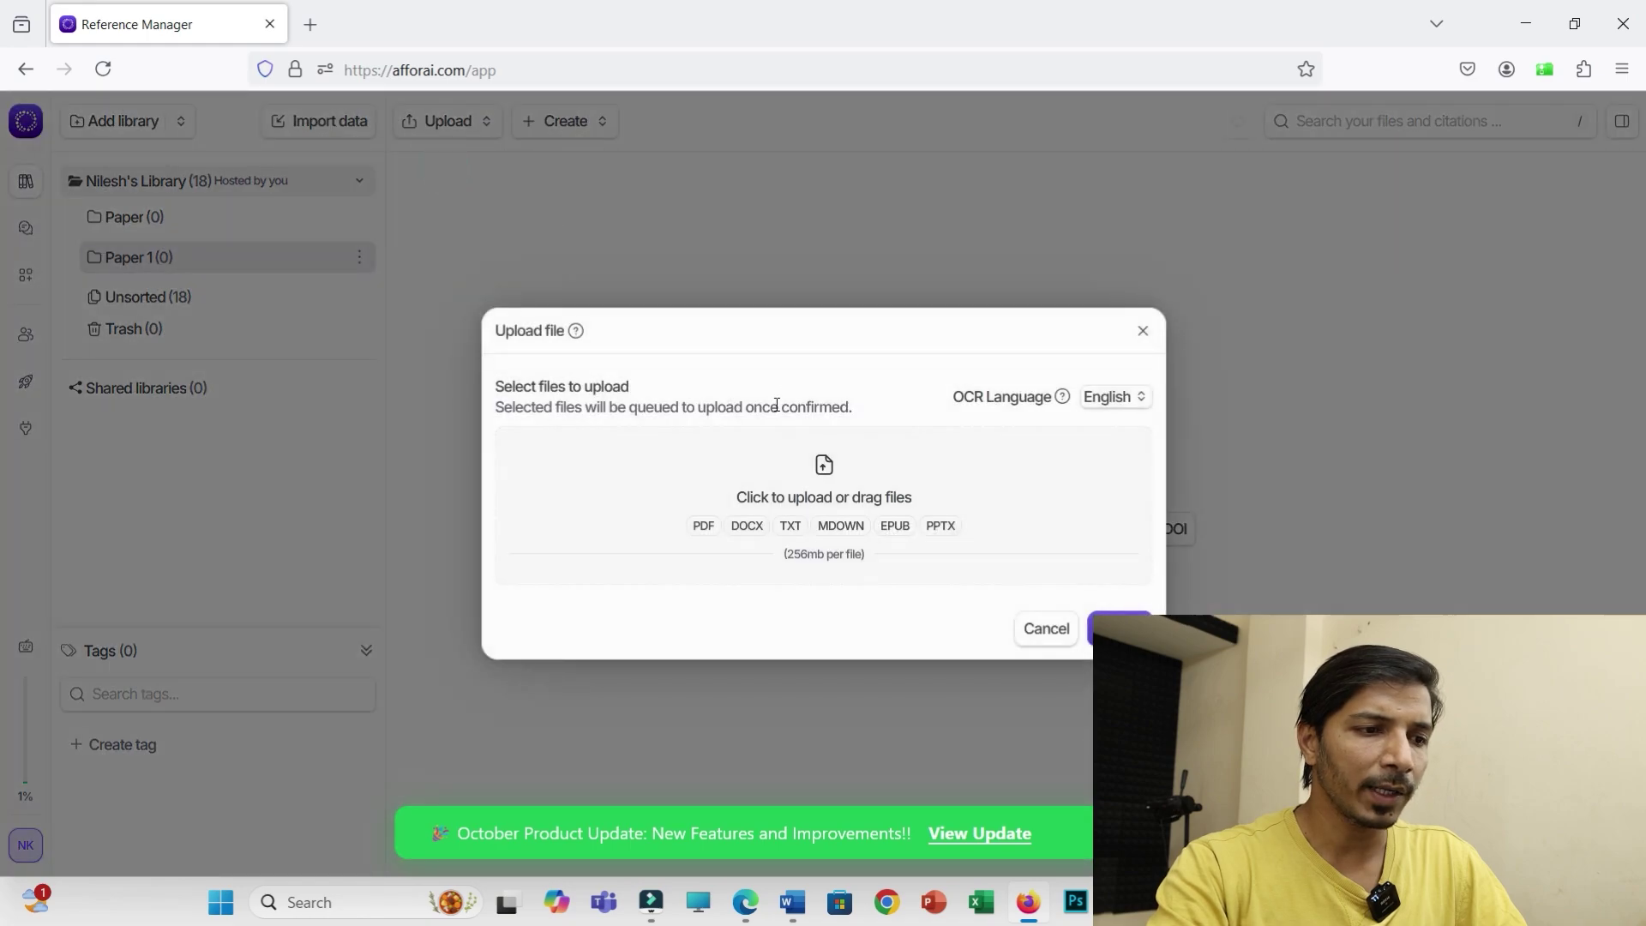
left_click(708, 532)
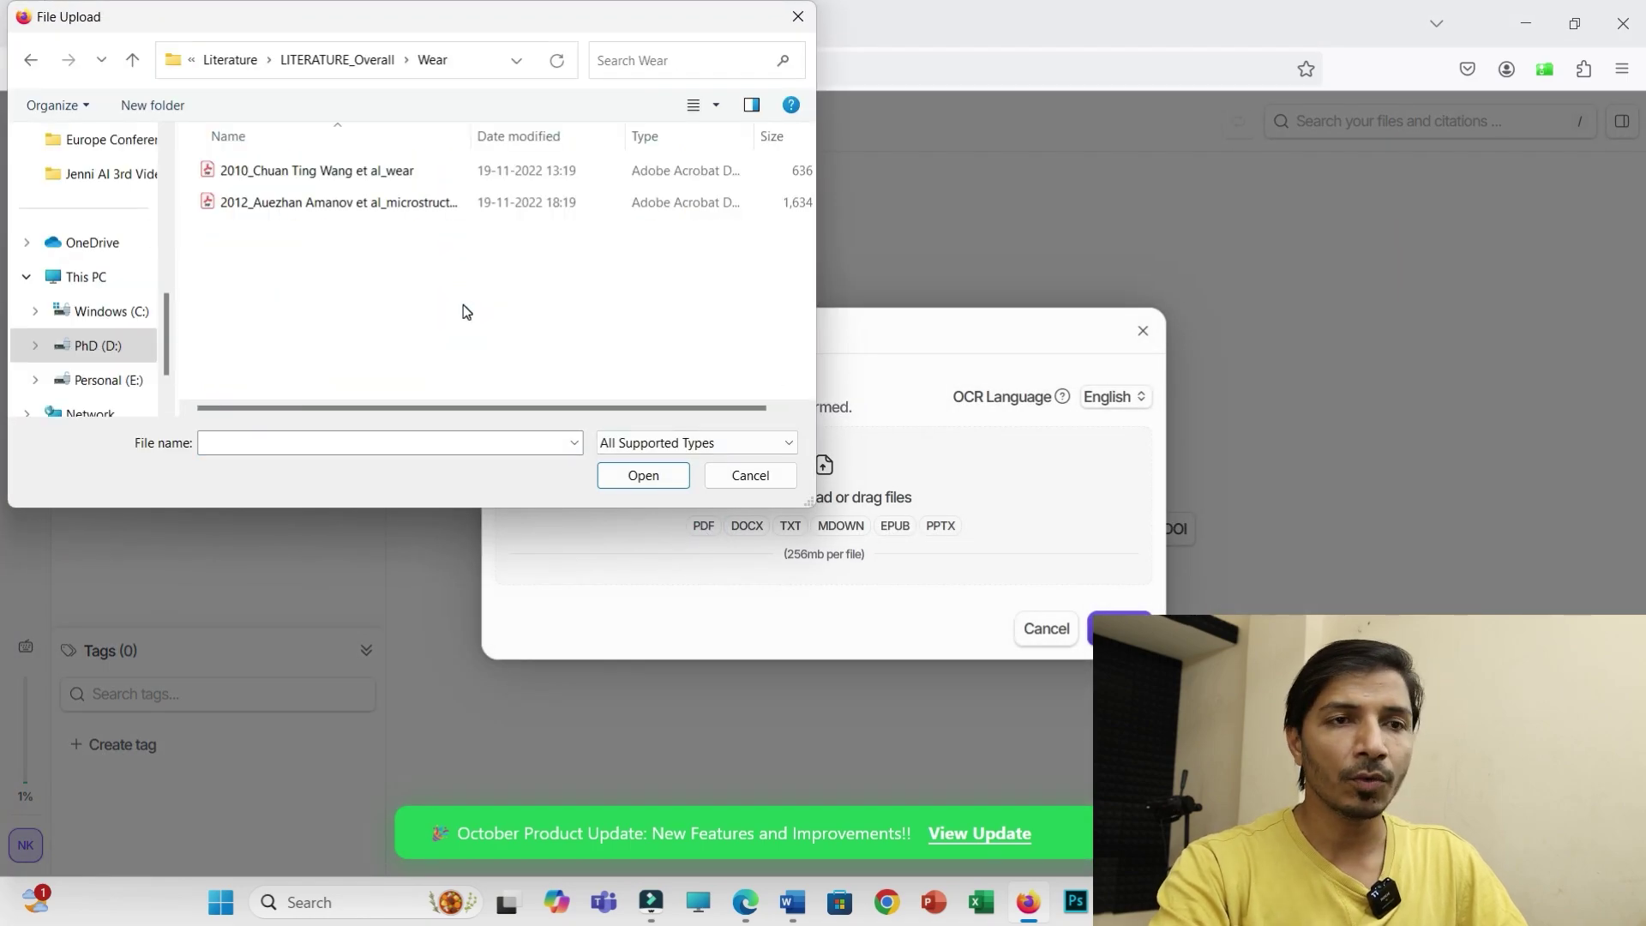
left_click_drag(331, 237, 319, 180)
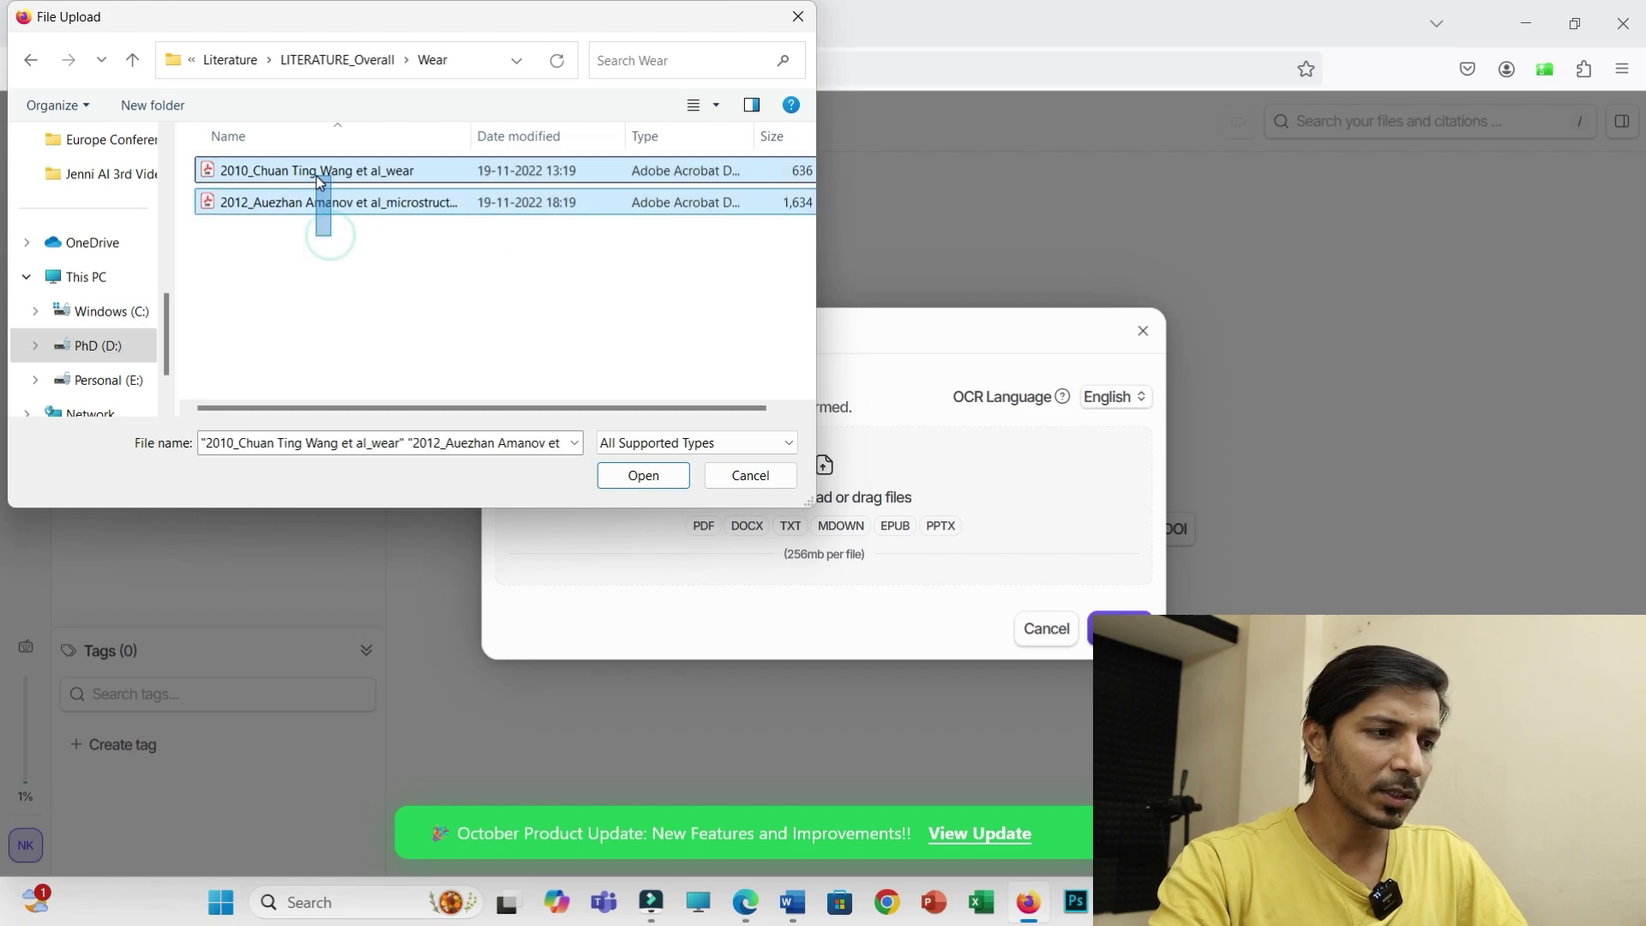
left_click(654, 477)
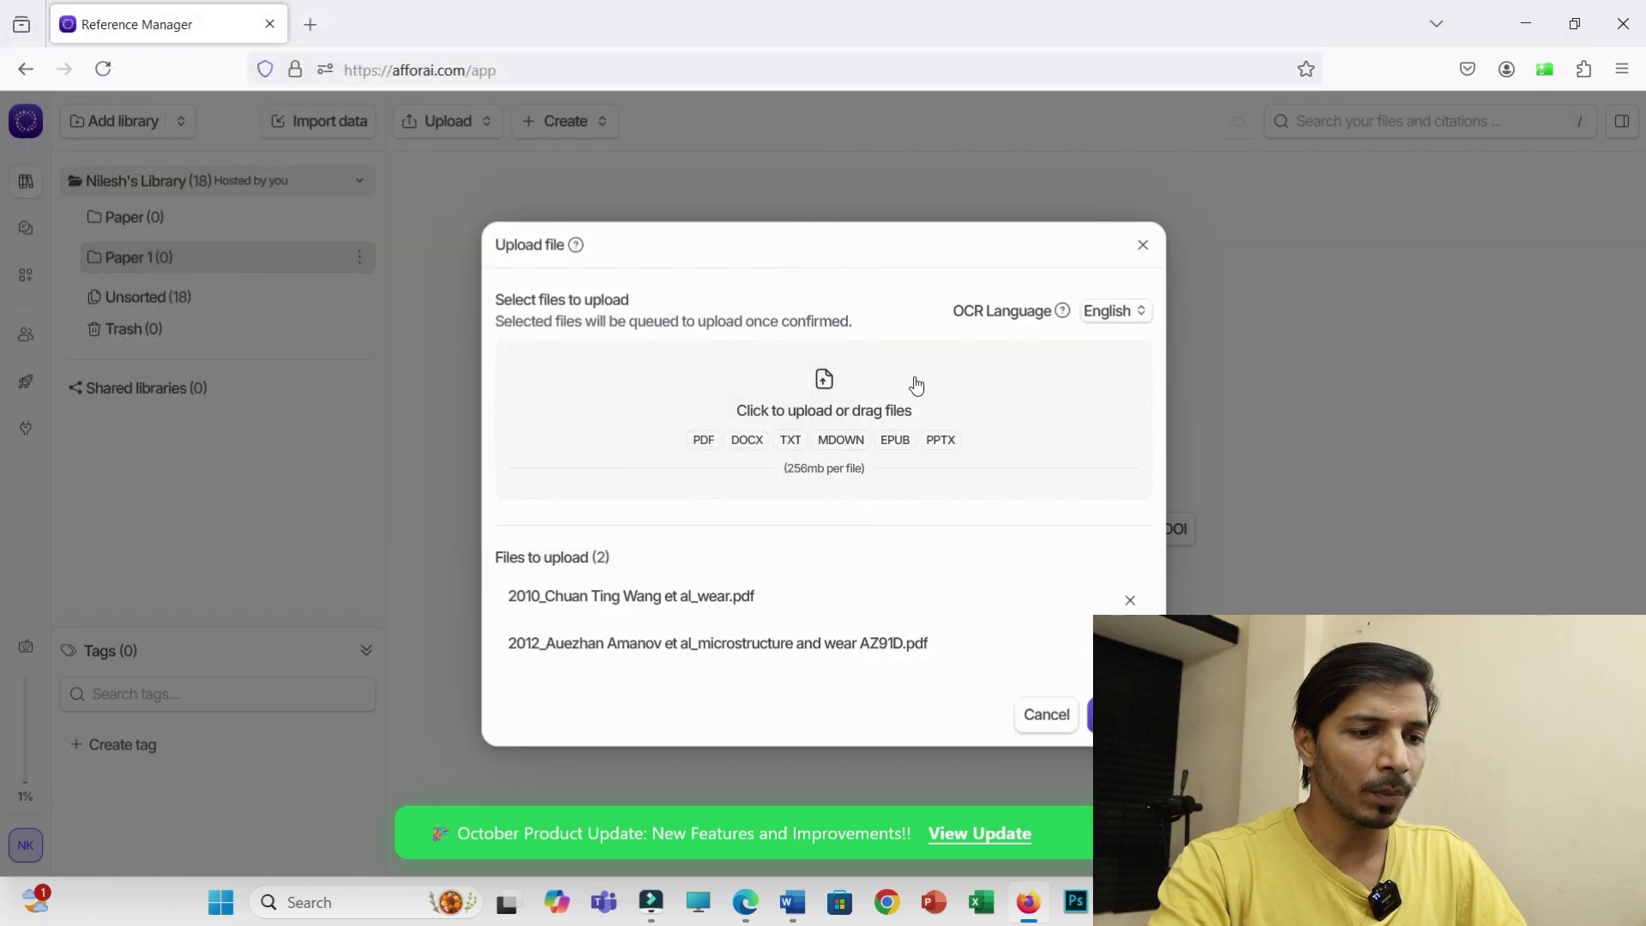
left_click(1115, 714)
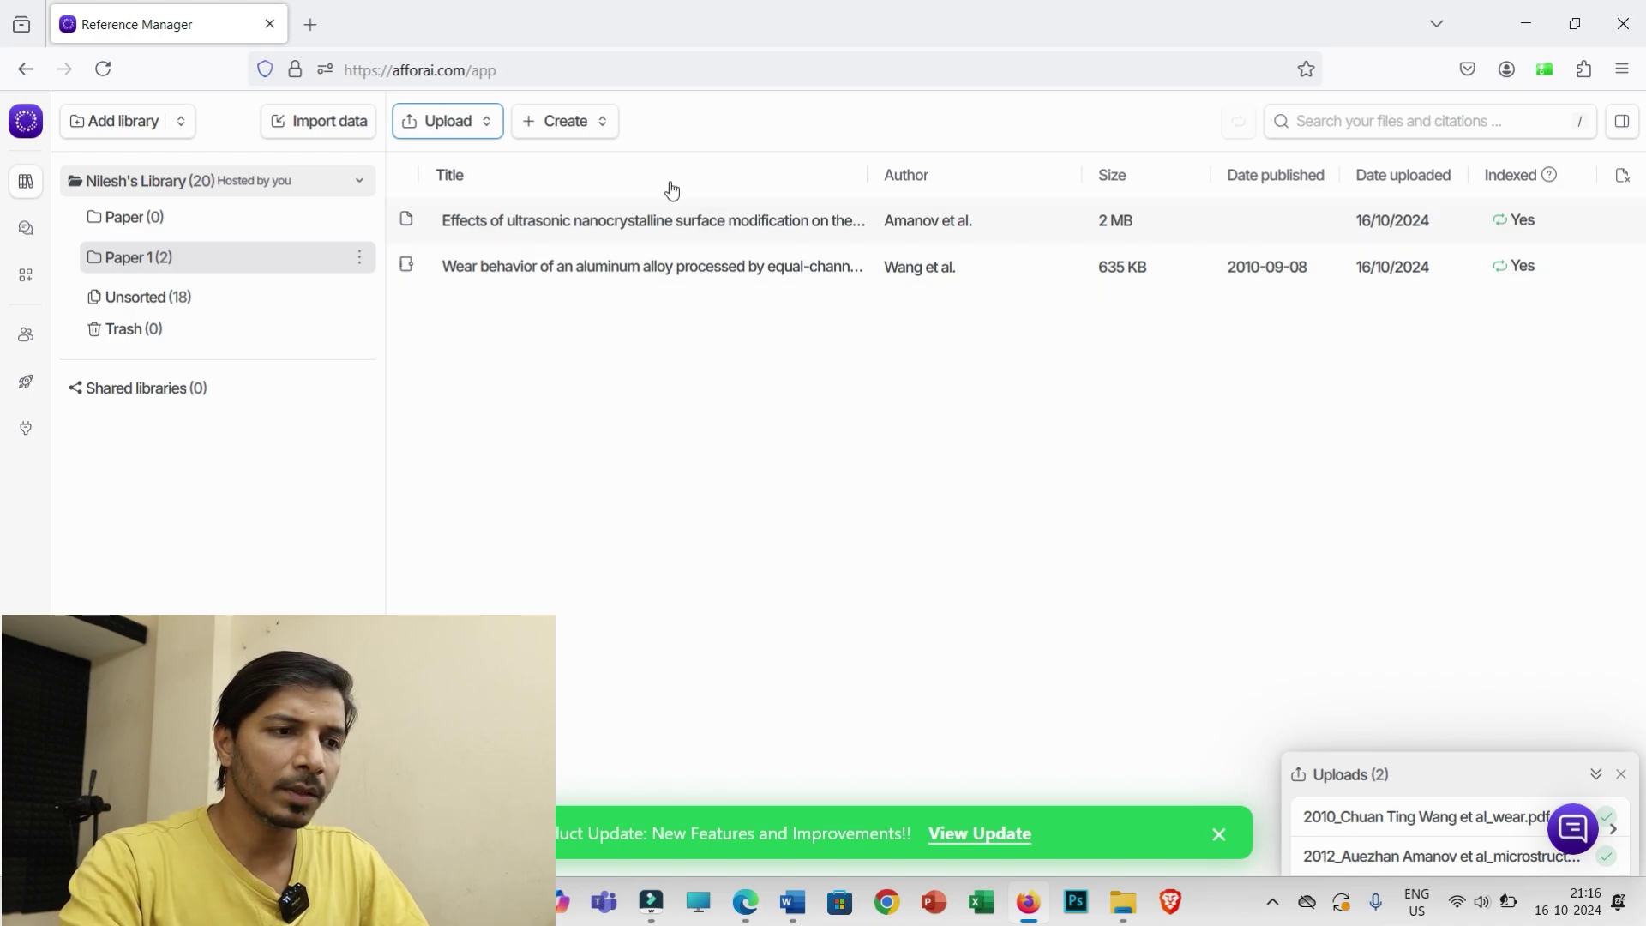
Switch to Word, reload the Afforai Cite Extension, and look for the newly uploaded papers among the references
left_click(791, 903)
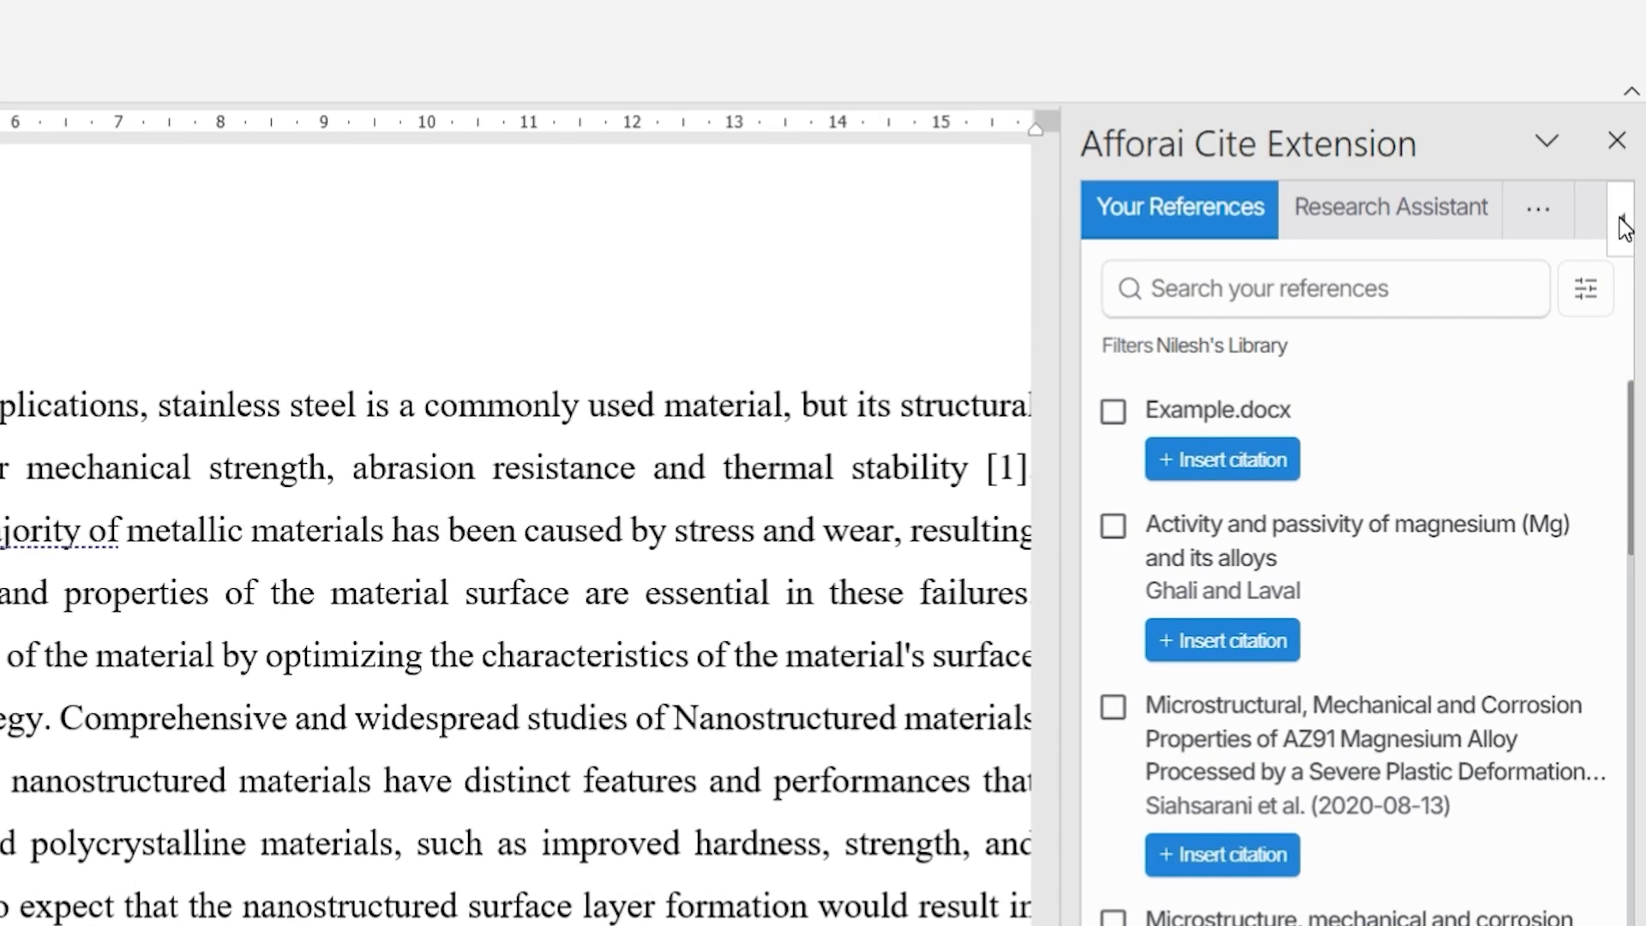
left_click(1623, 225)
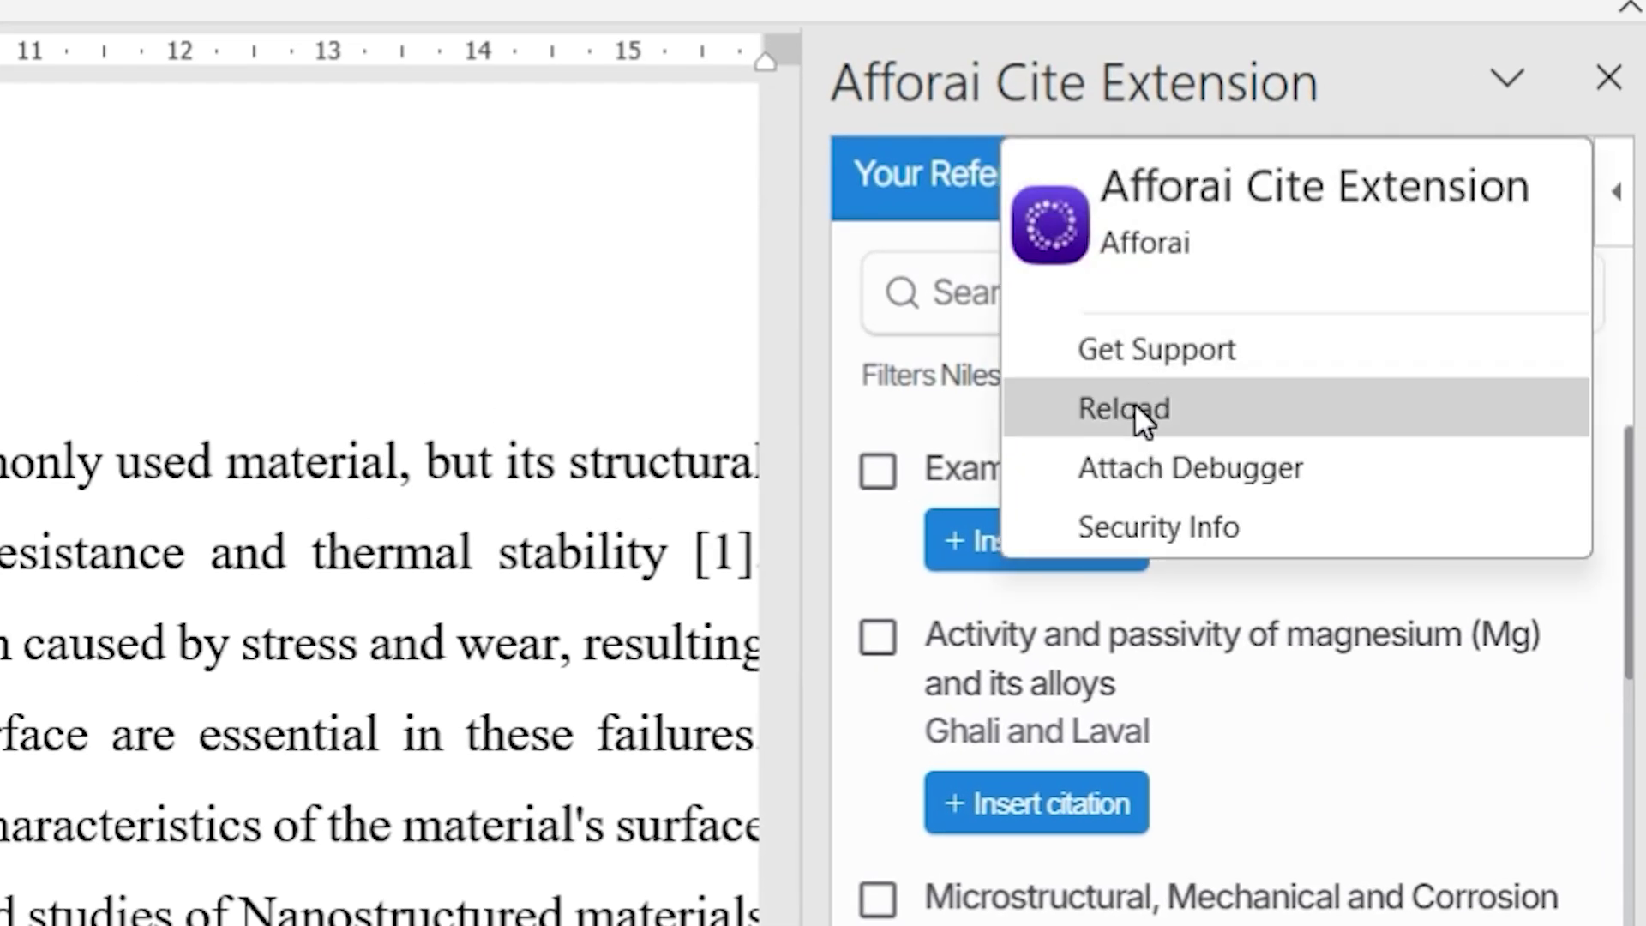
left_click(1134, 405)
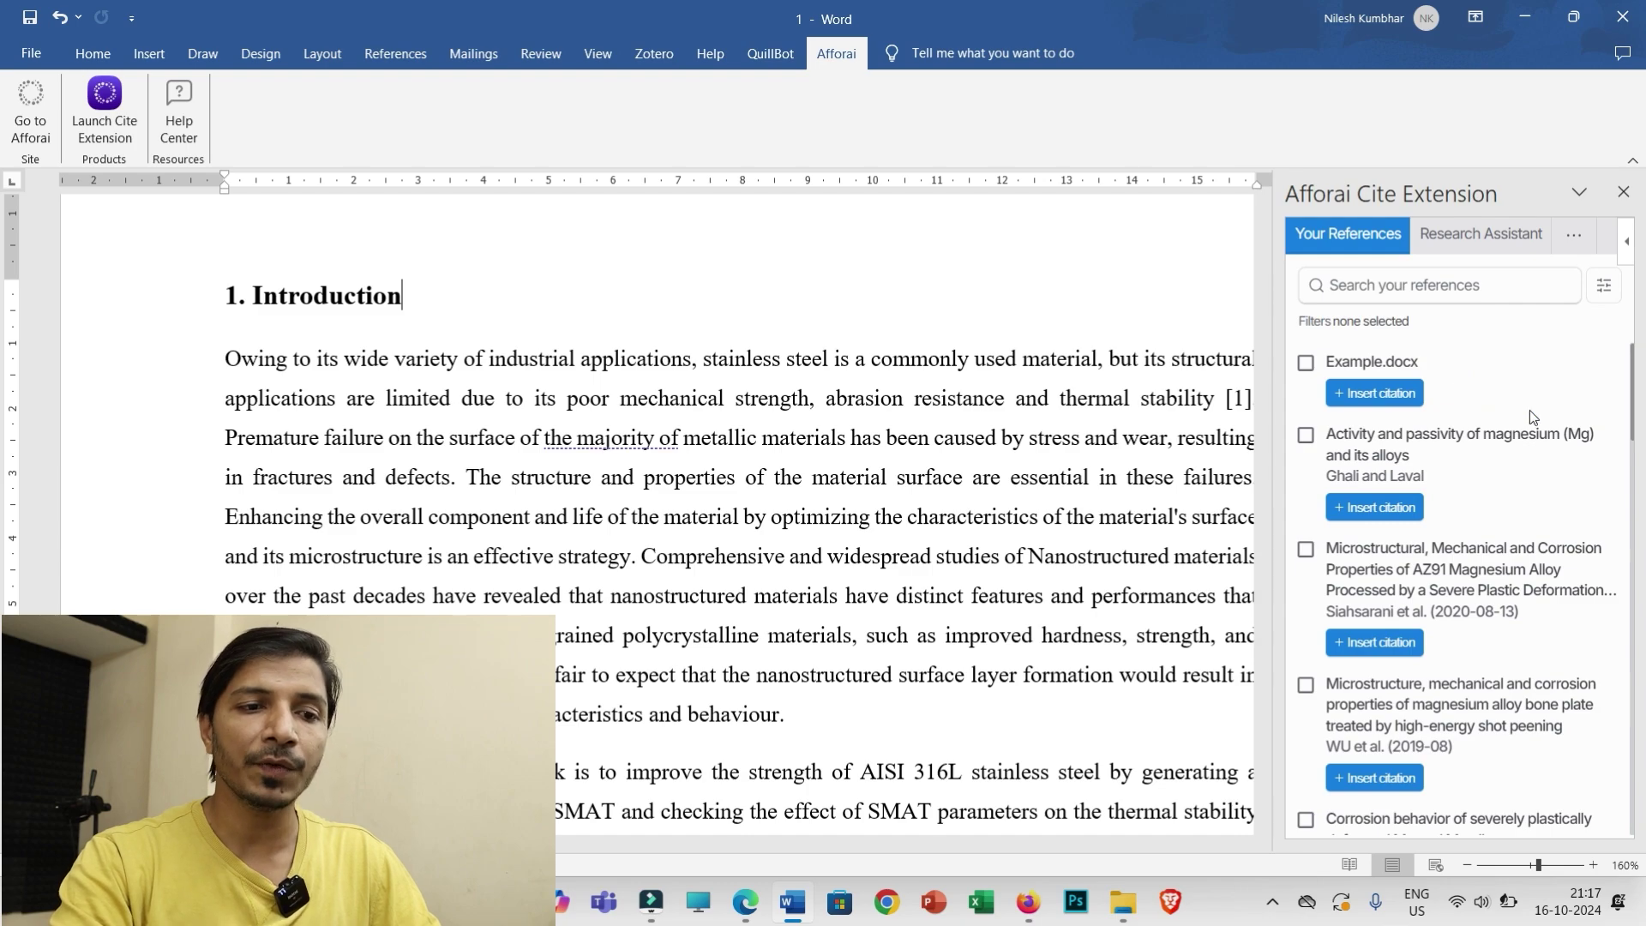
scroll(1483, 514, "down", 10)
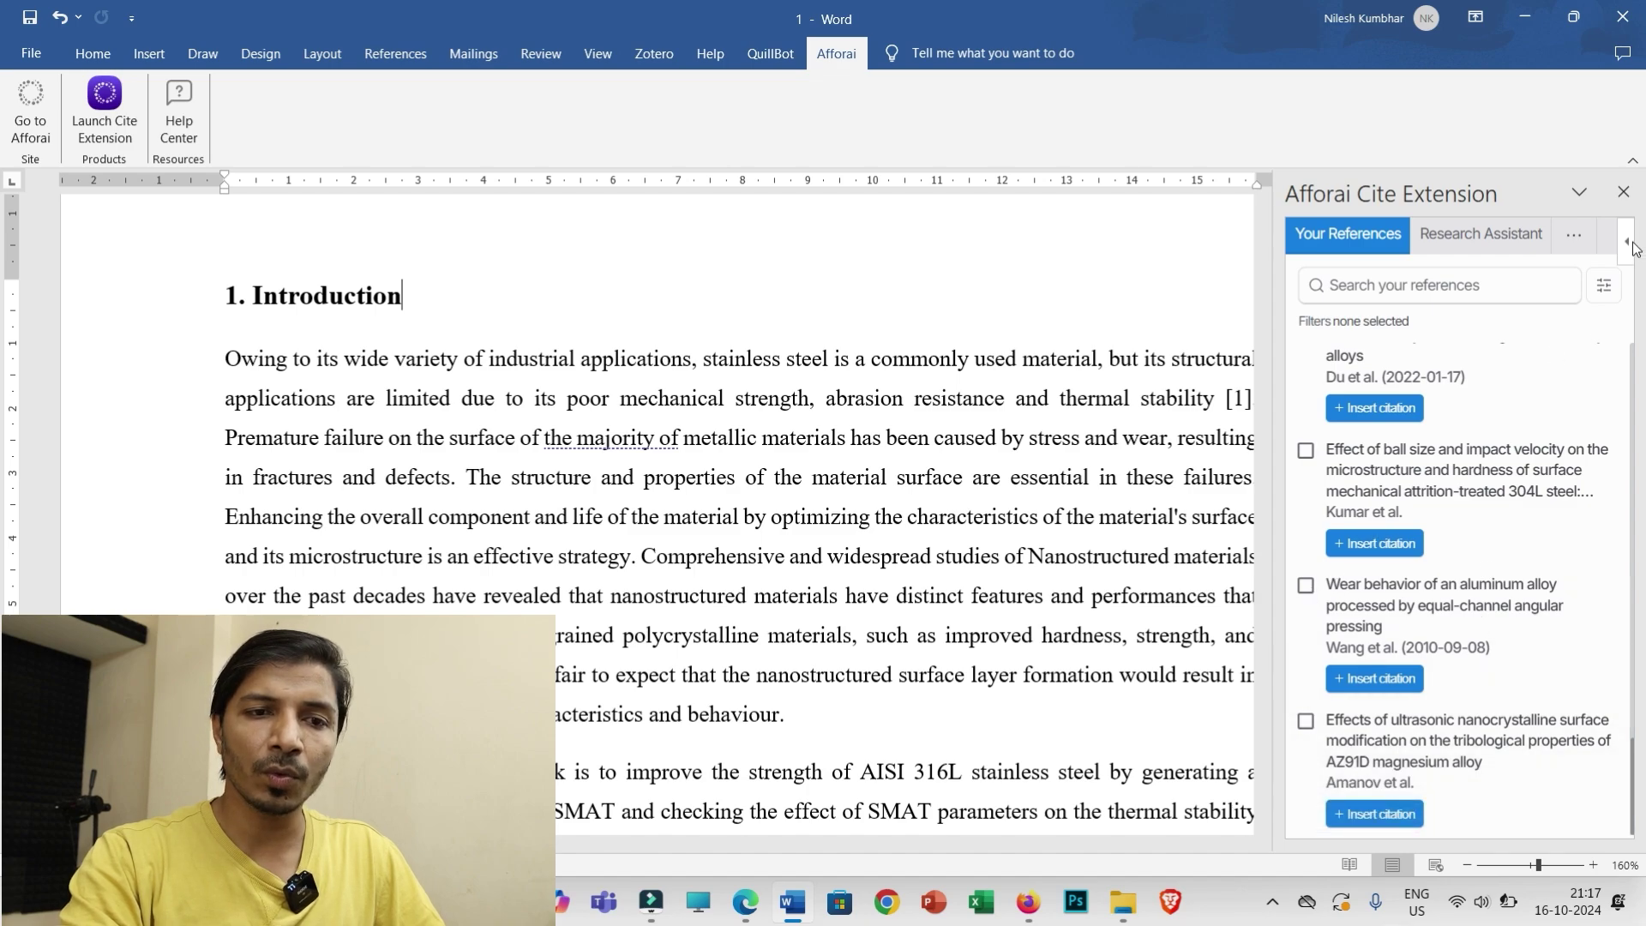
left_click(1629, 242)
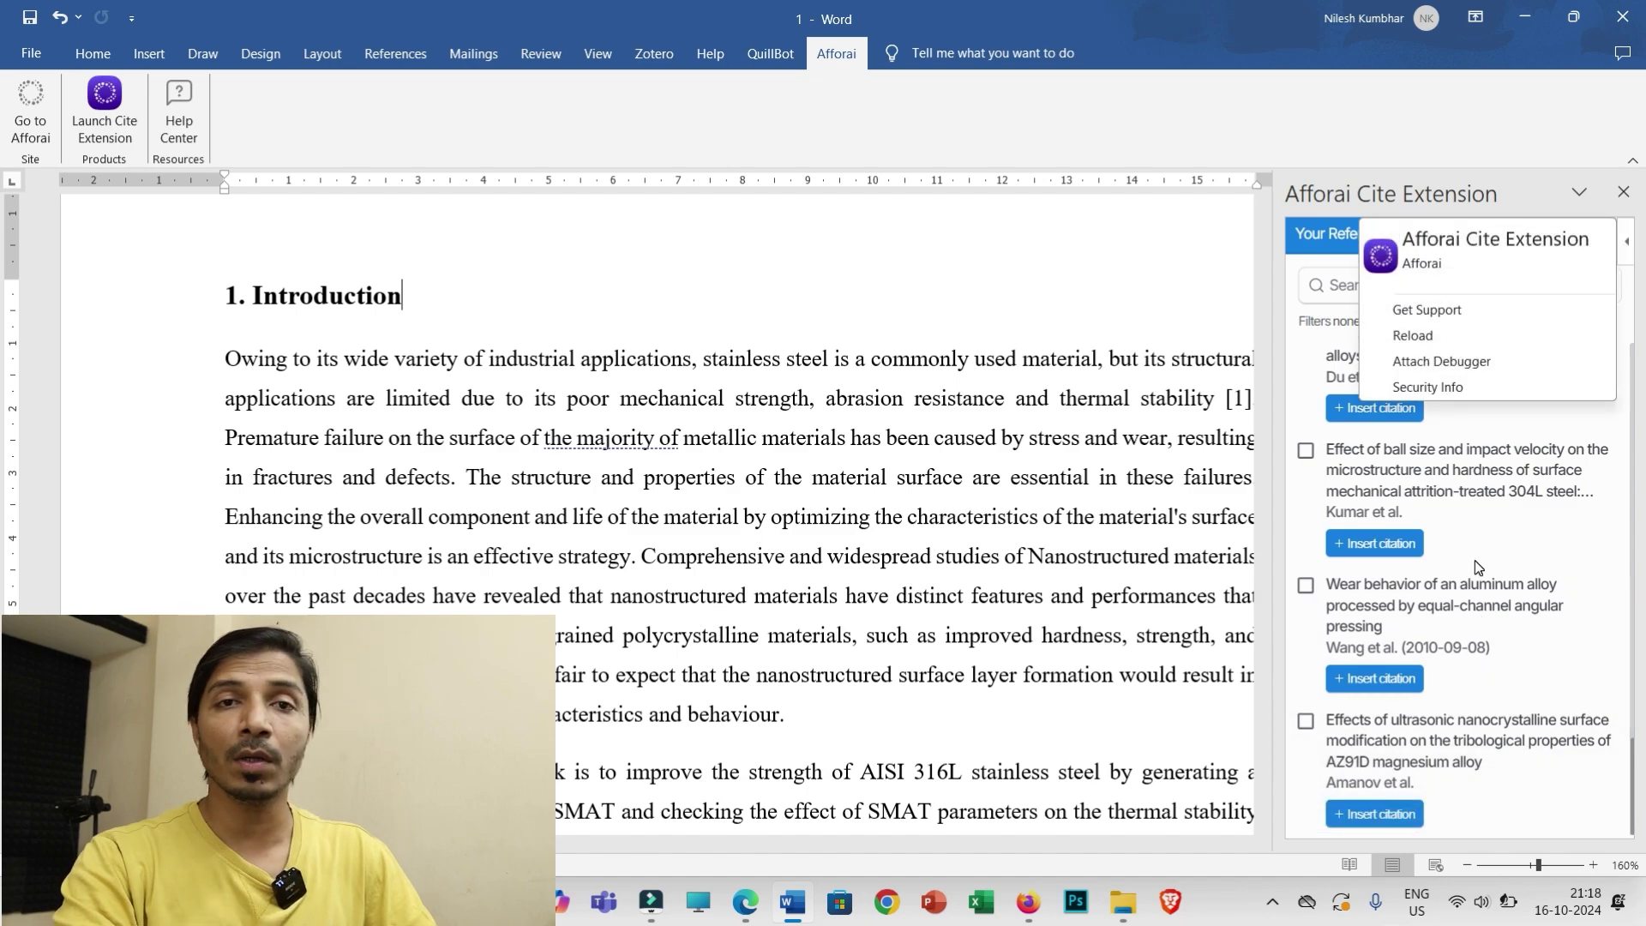
left_click(1030, 908)
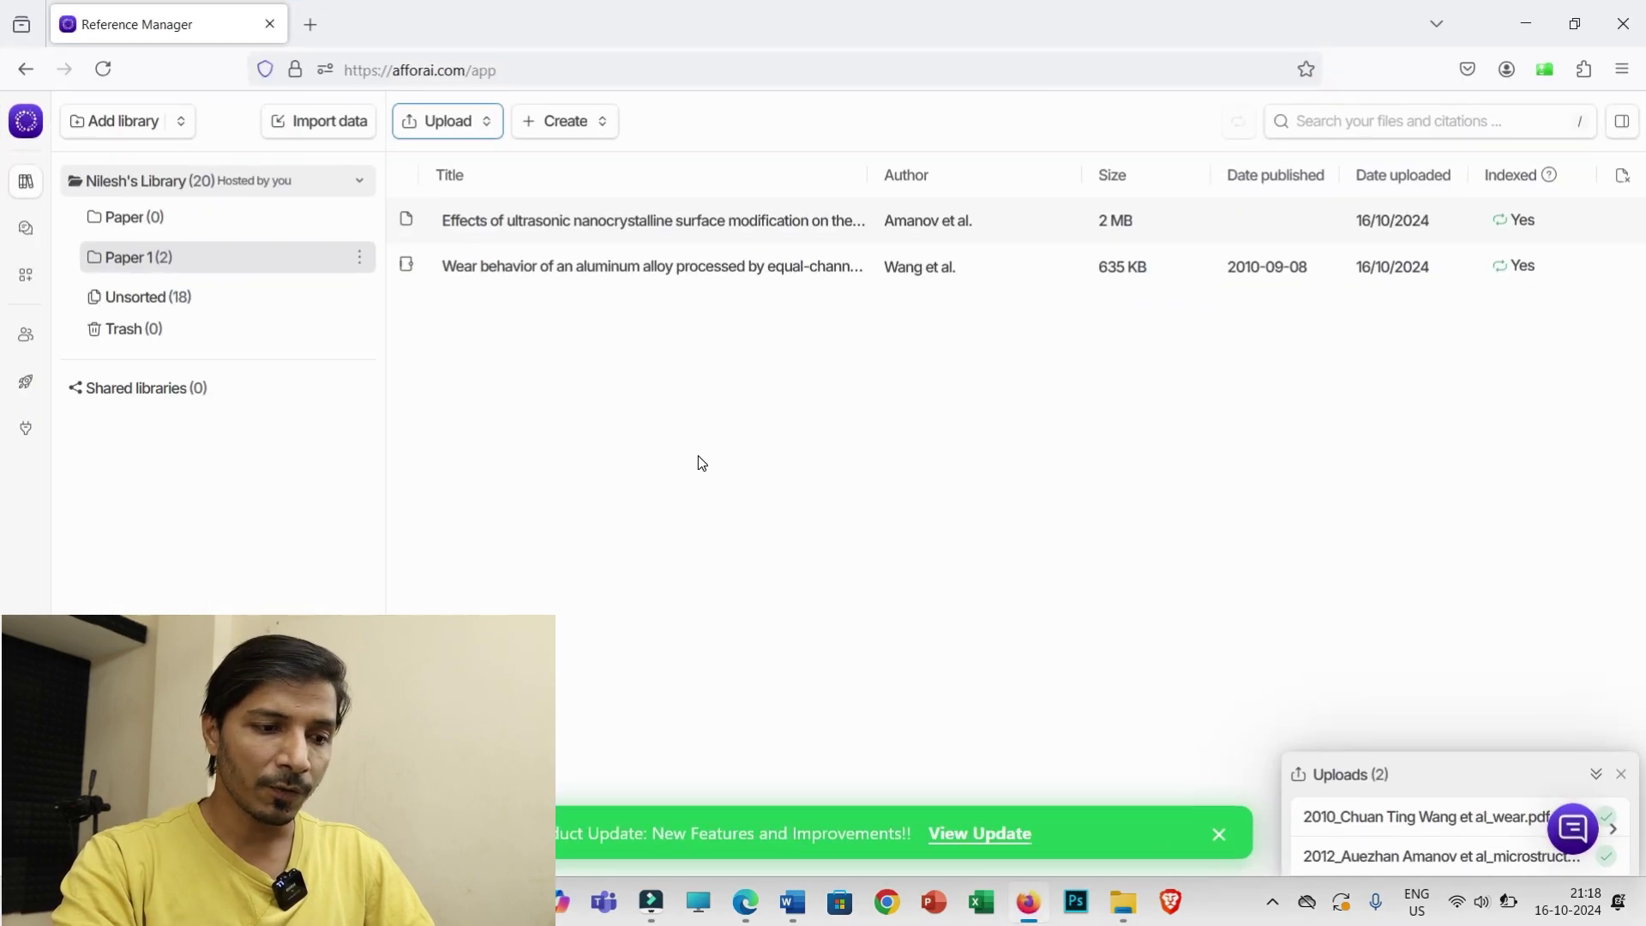
left_click(785, 908)
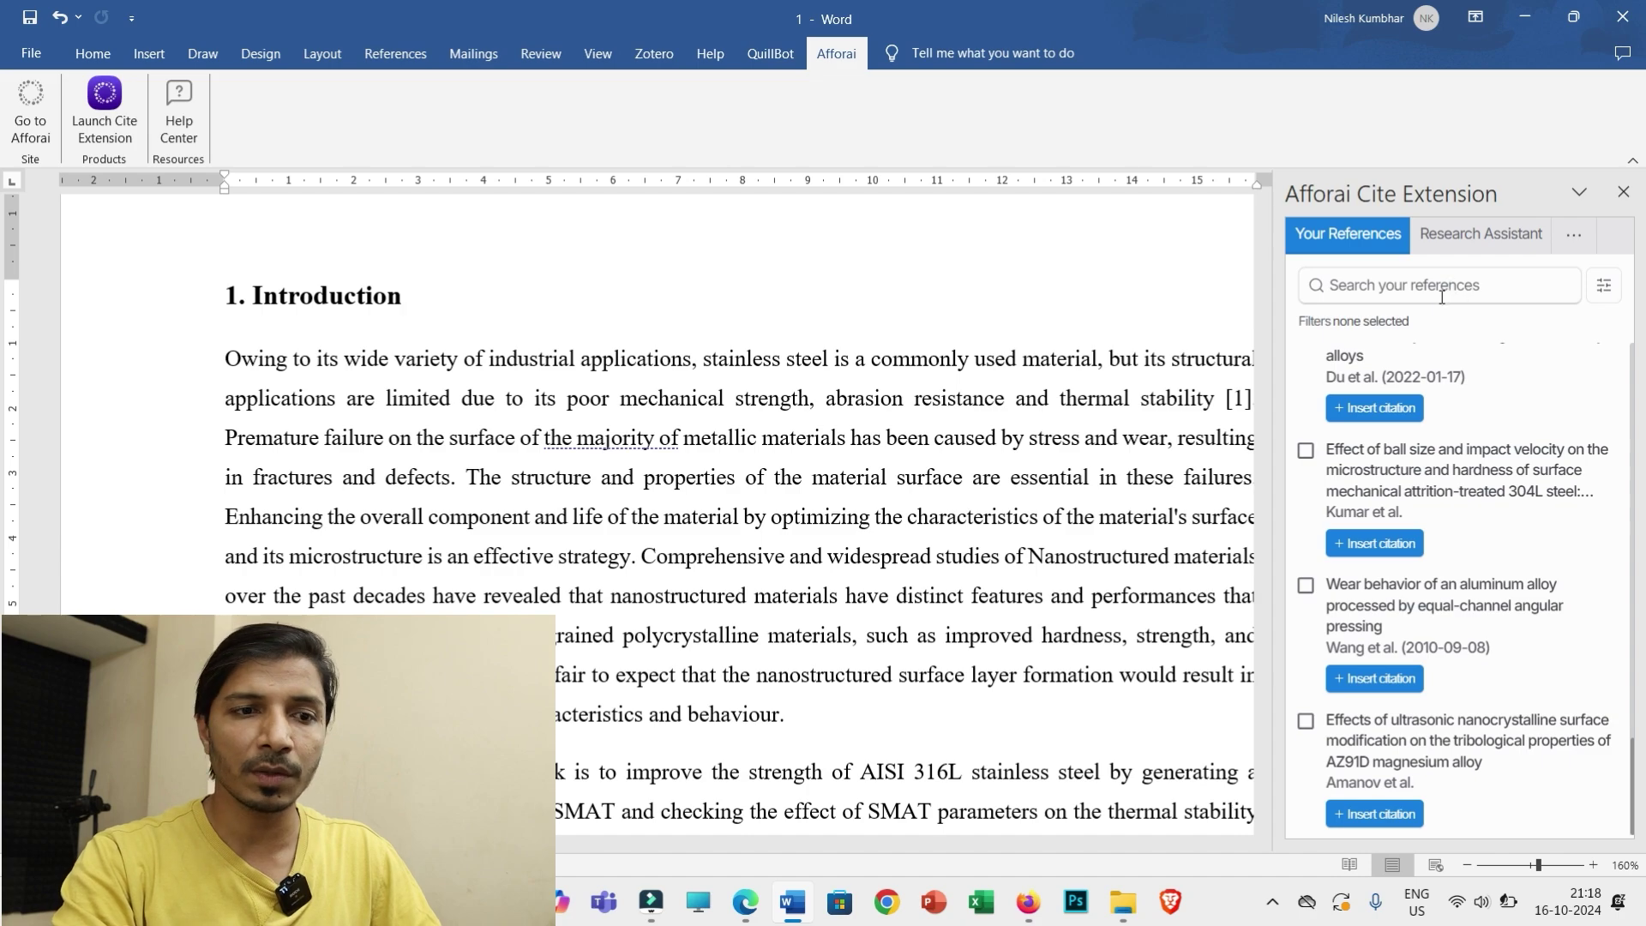
Close the Afforai Reference Manager browser window and look through the references in Word's Afforai Cite Extension
key("alt+Tab")
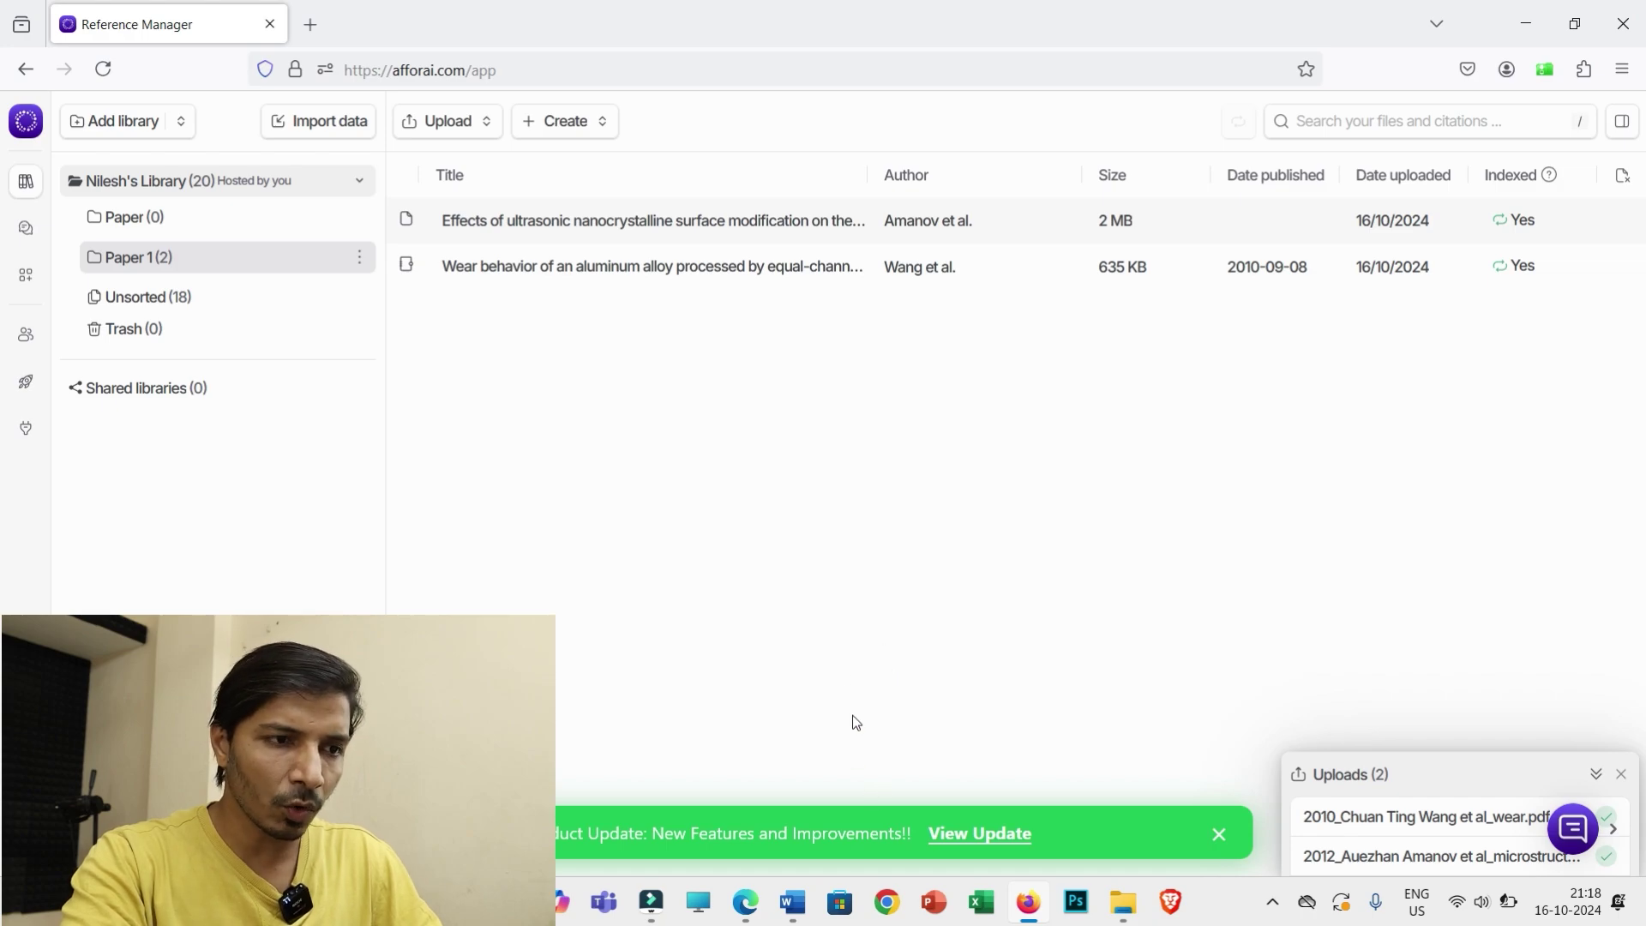
left_click(1632, 28)
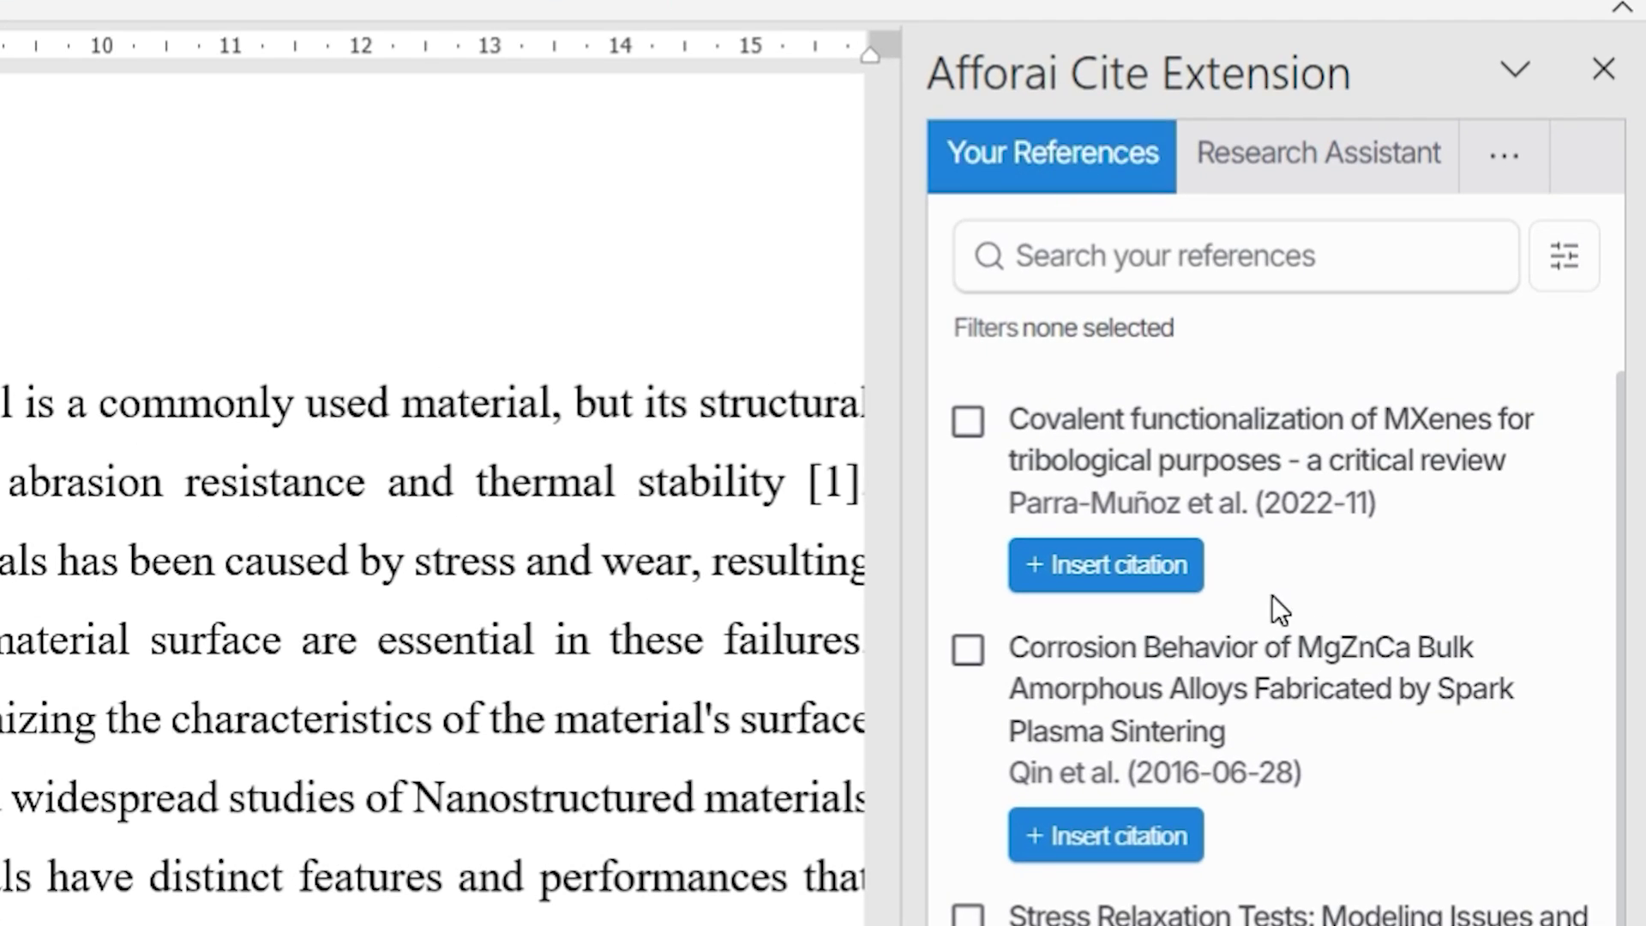
scroll(1274, 596, "down", 15)
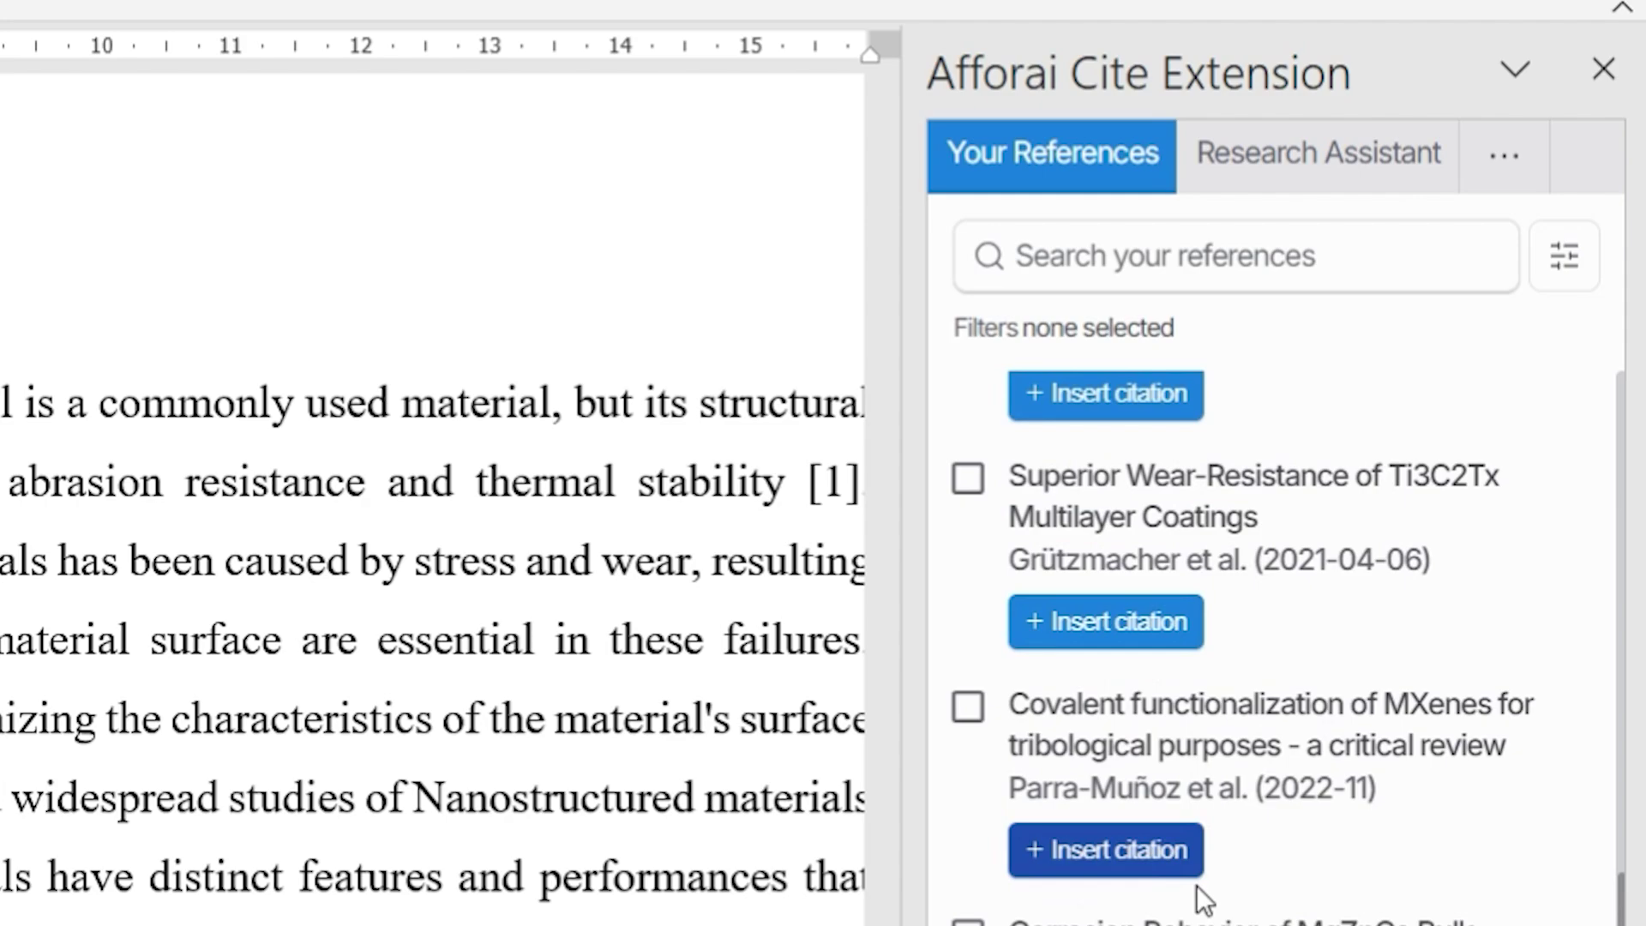
scroll(1175, 669, "up", 5)
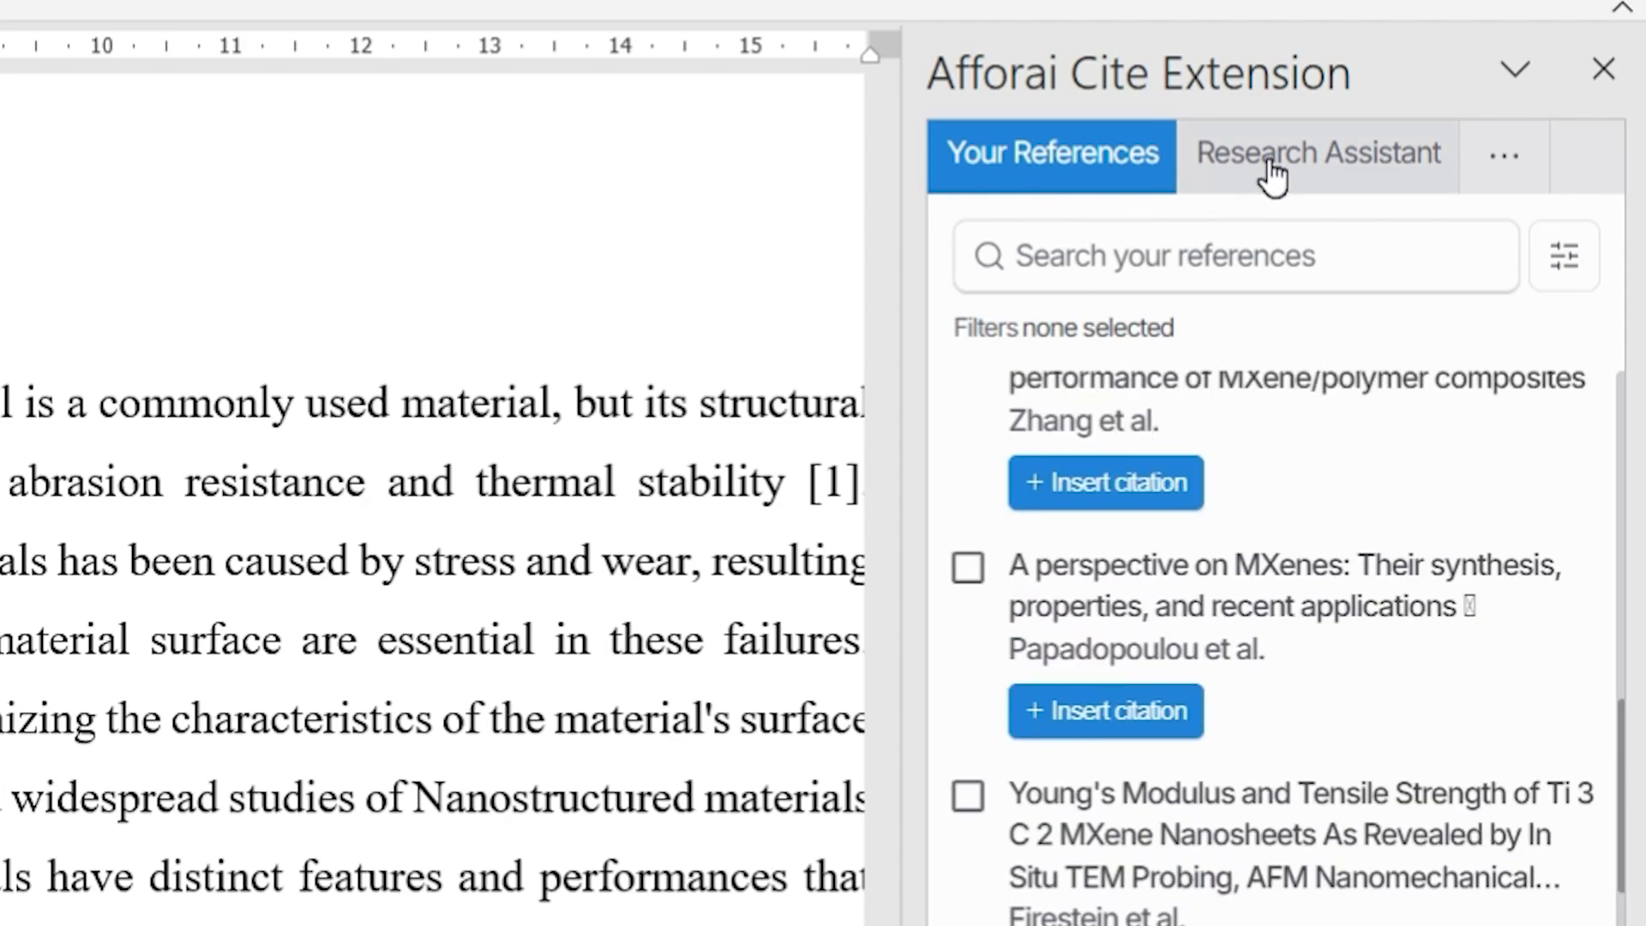
Open the extension's Research Assistant and copy the document's last sentence, "The severe deformations improve the functions of metal alloy from applications point of view"
left_click(1323, 171)
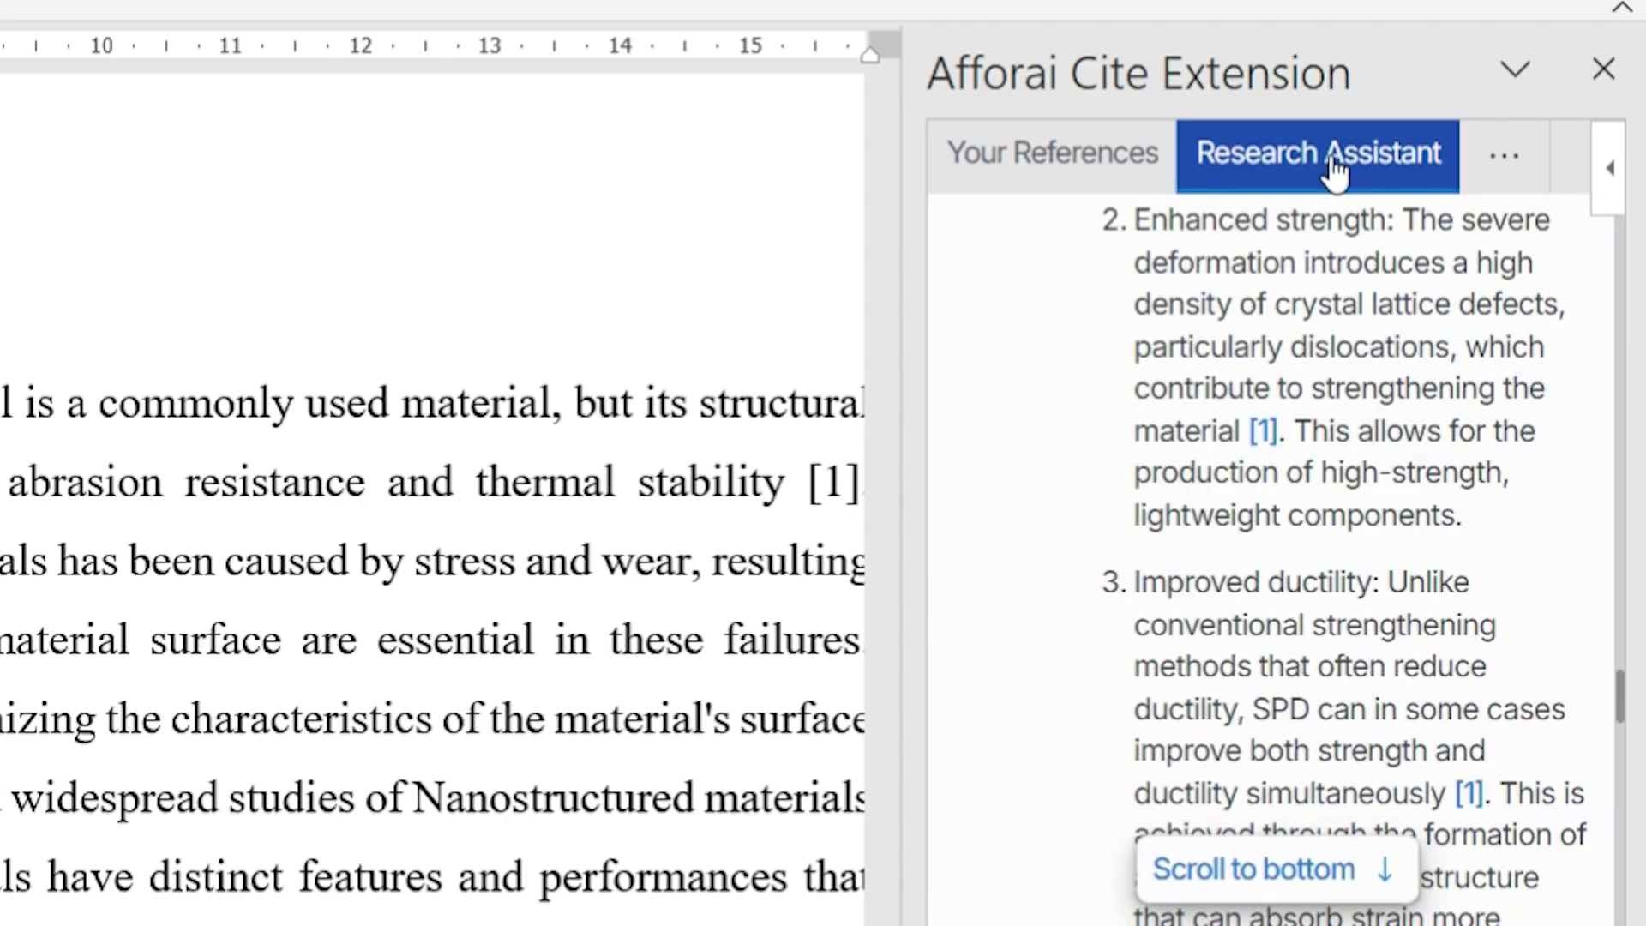
scroll(343, 668, "down", 2)
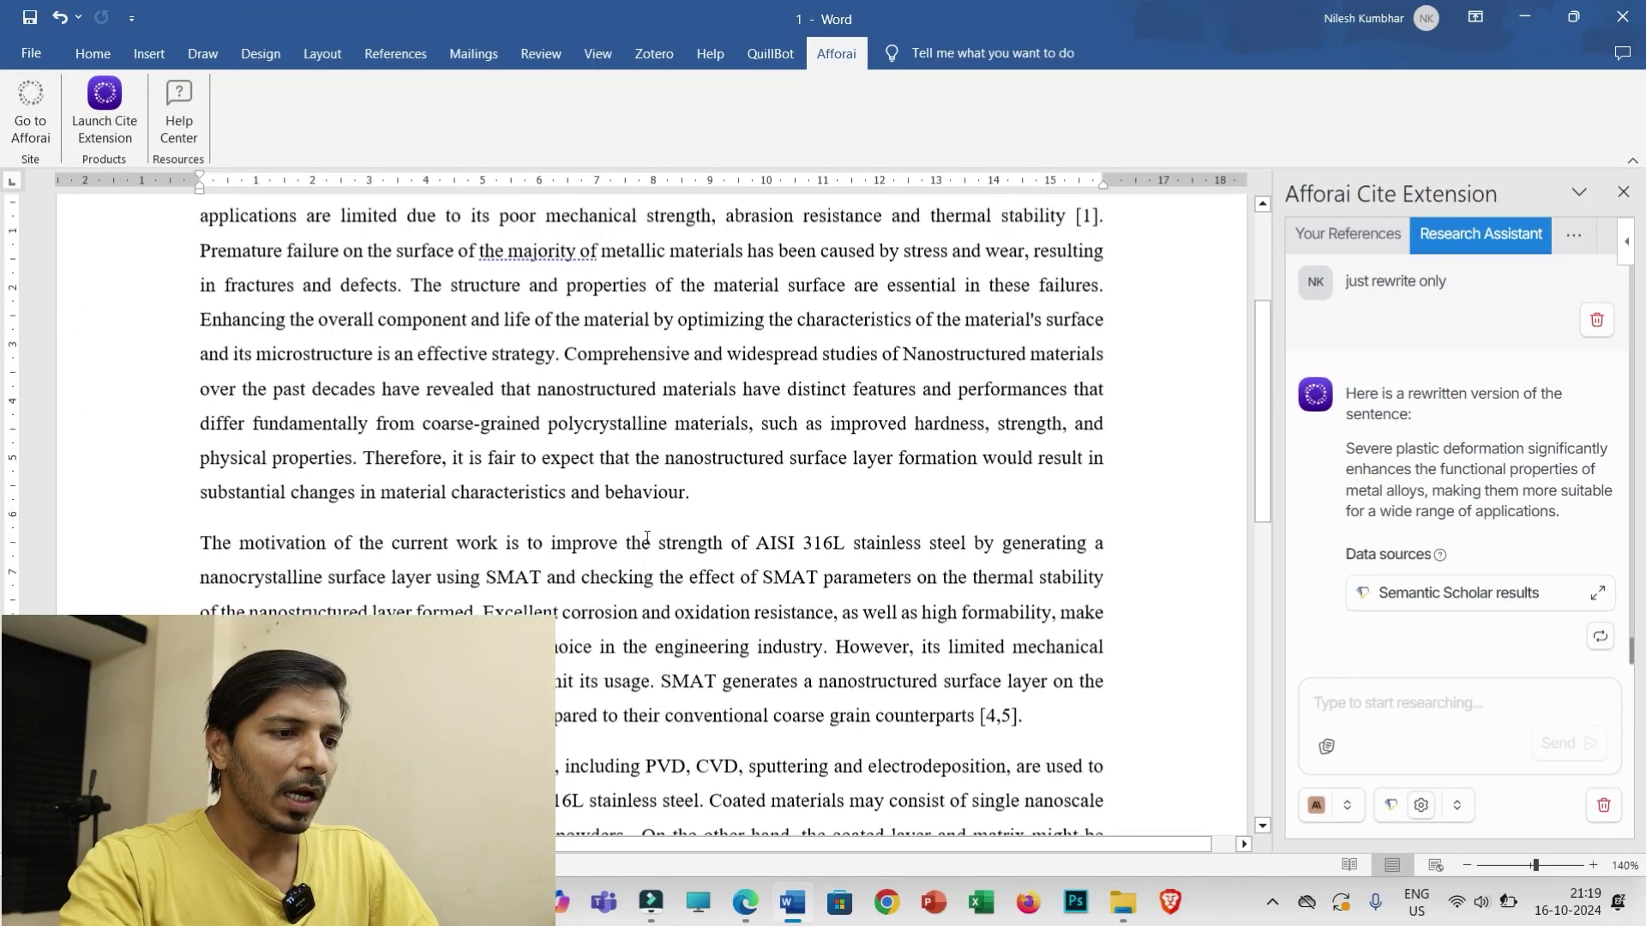
scroll(653, 520, "up", 3)
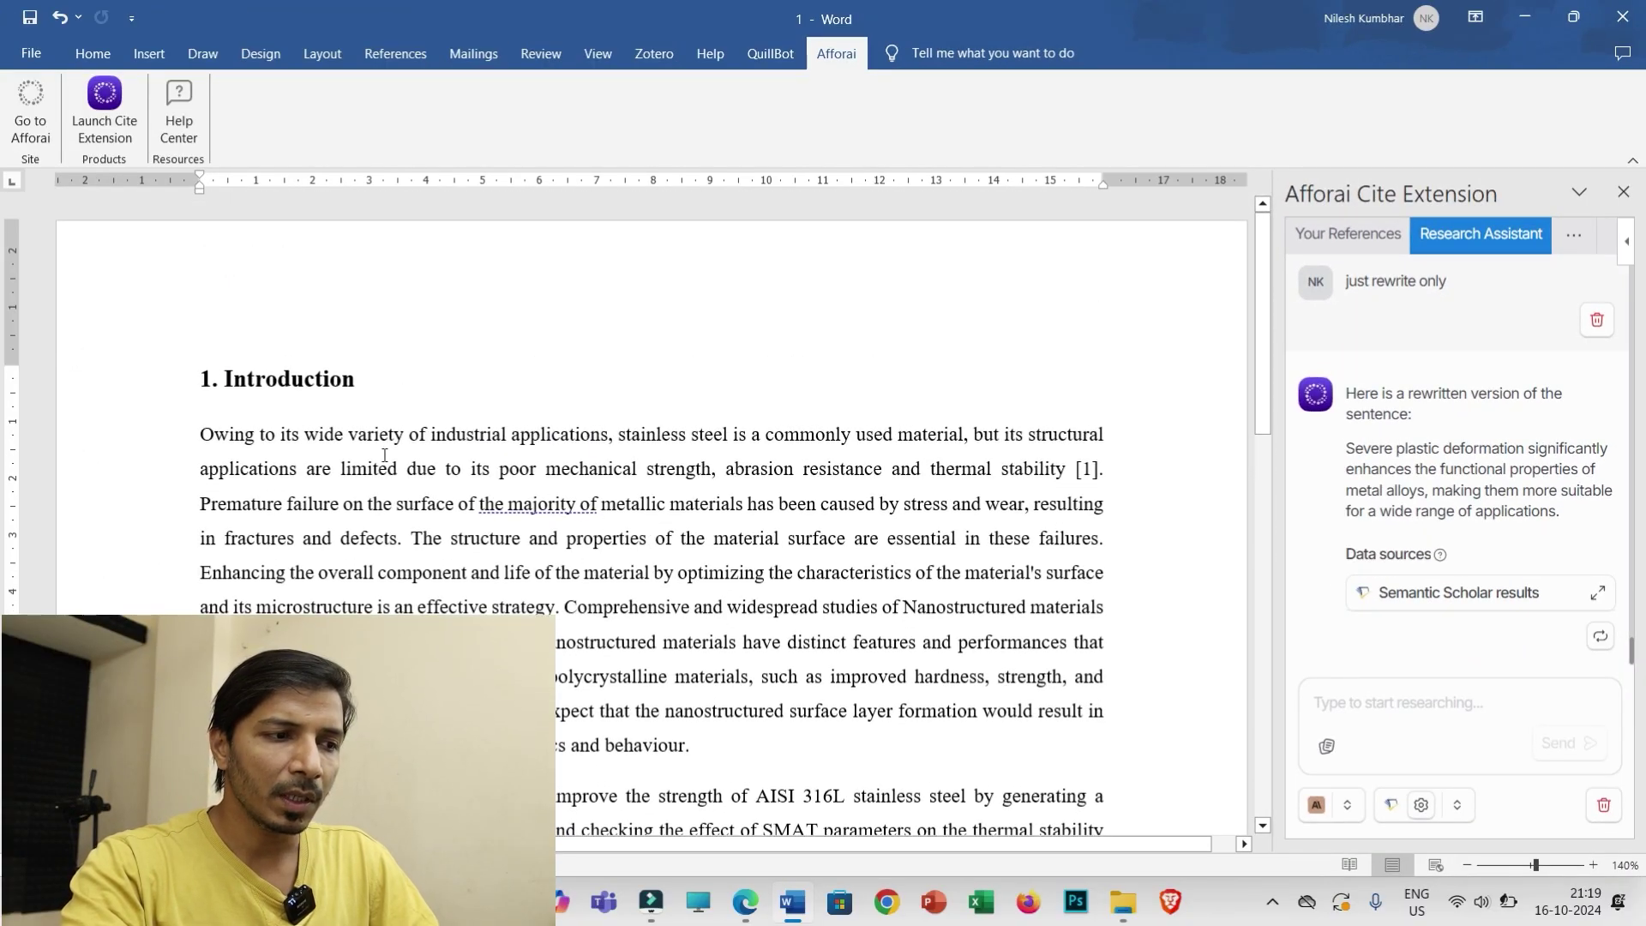
scroll(318, 412, "down", 15)
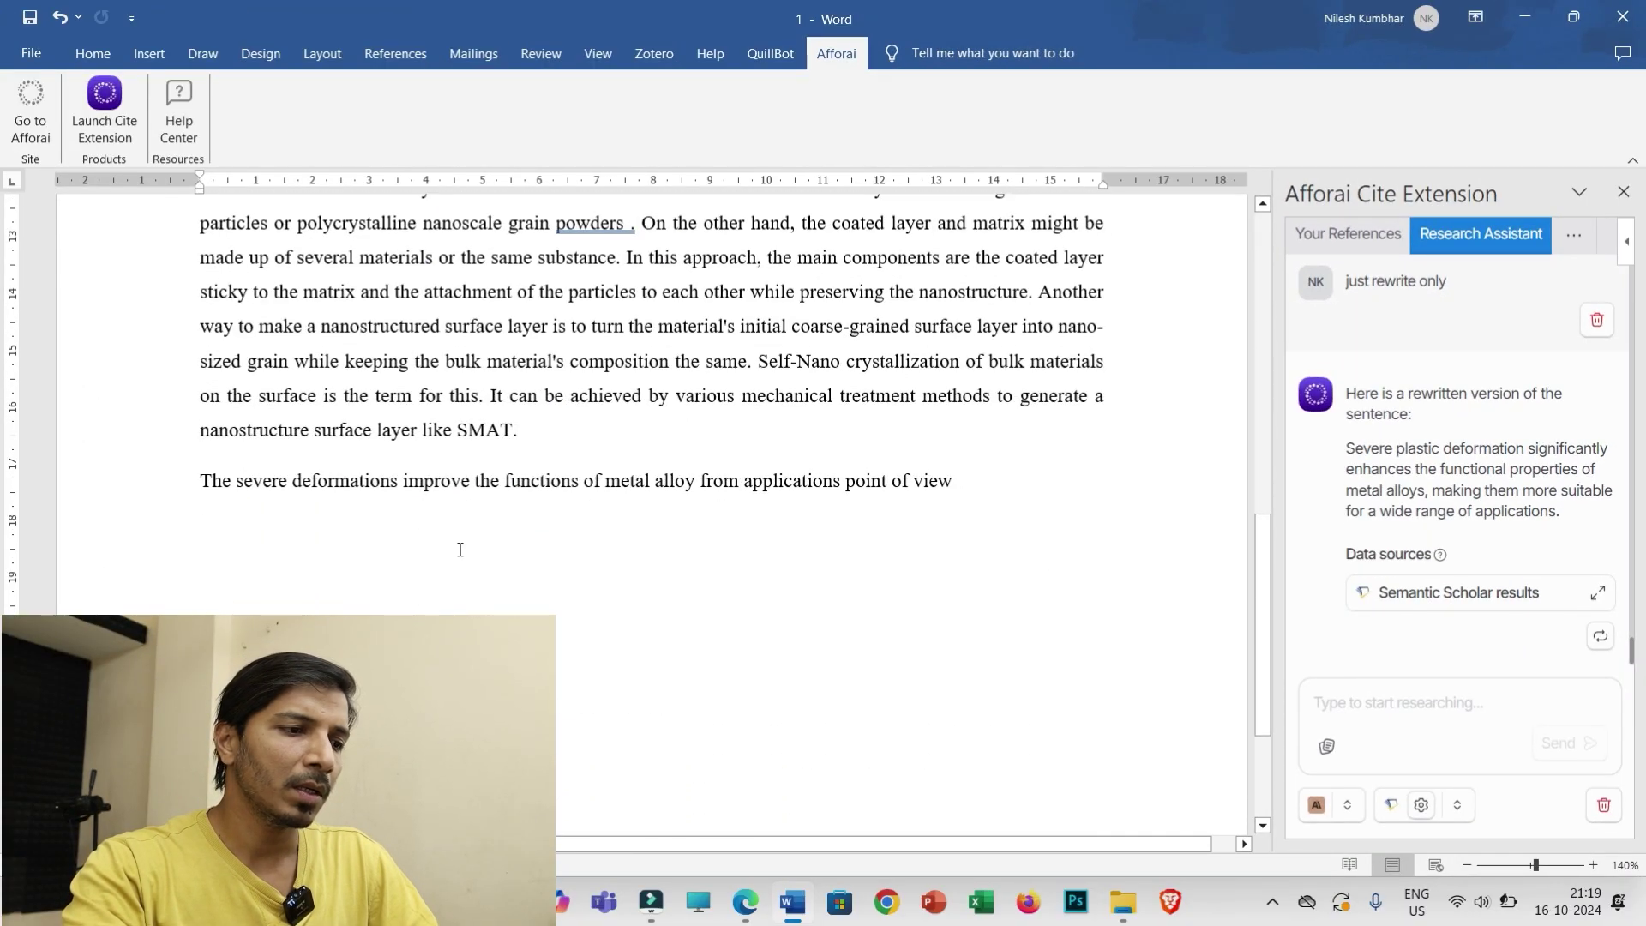
scroll(468, 552, "up", 1, "ctrl")
scroll(468, 551, "up", 2, "ctrl")
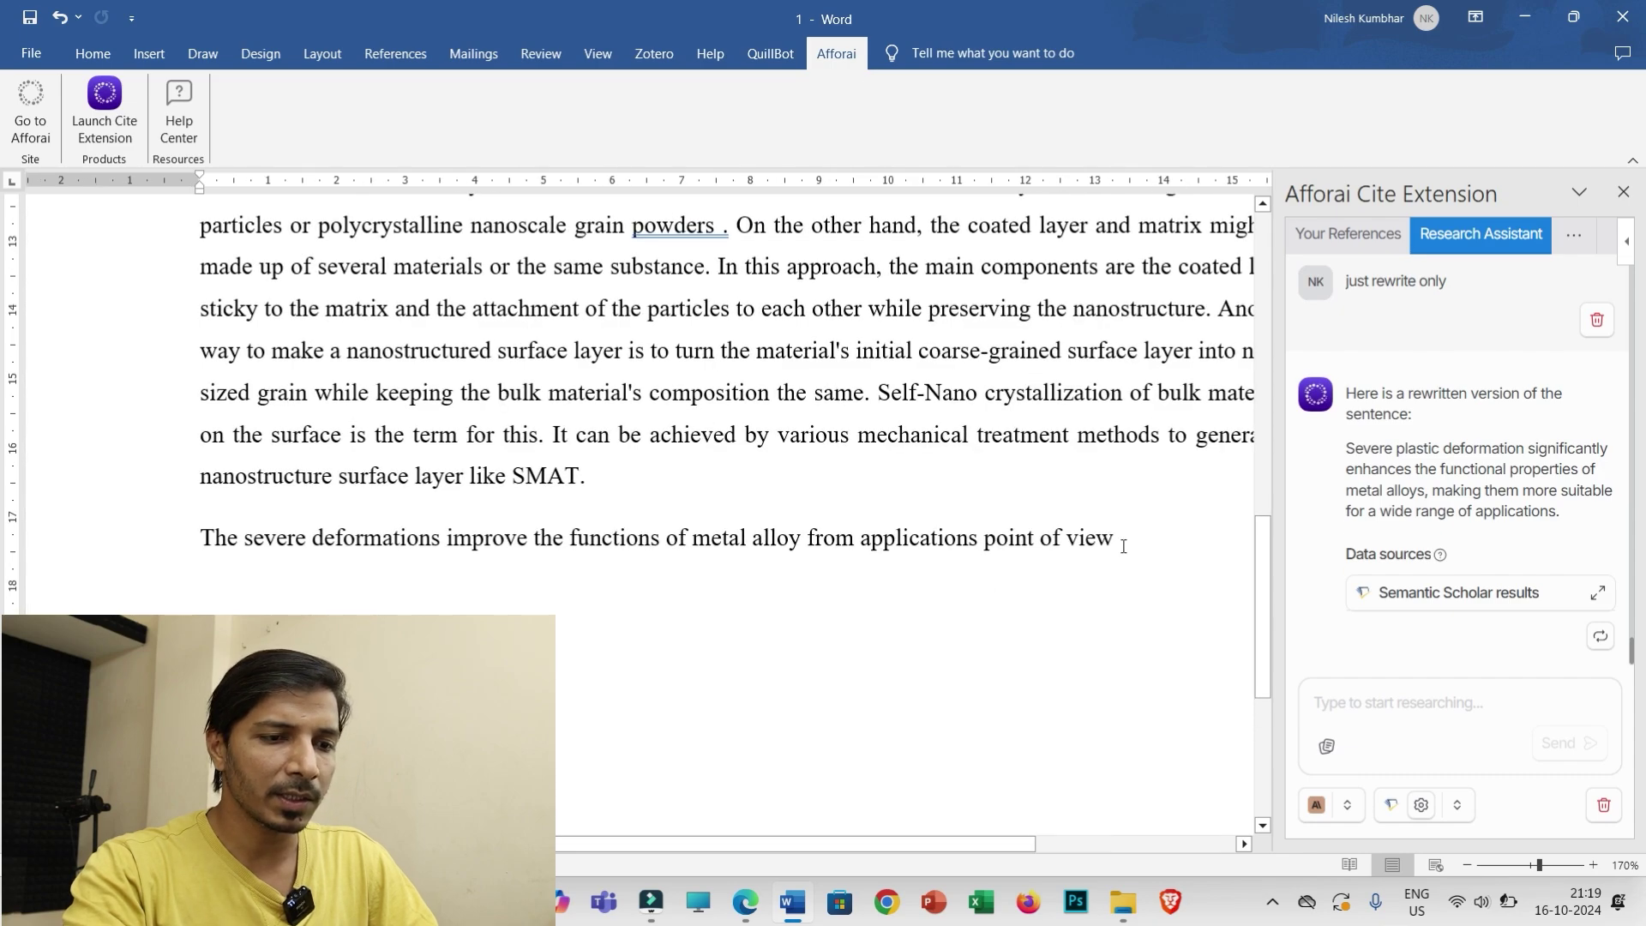
left_click_drag(1123, 545, 213, 545)
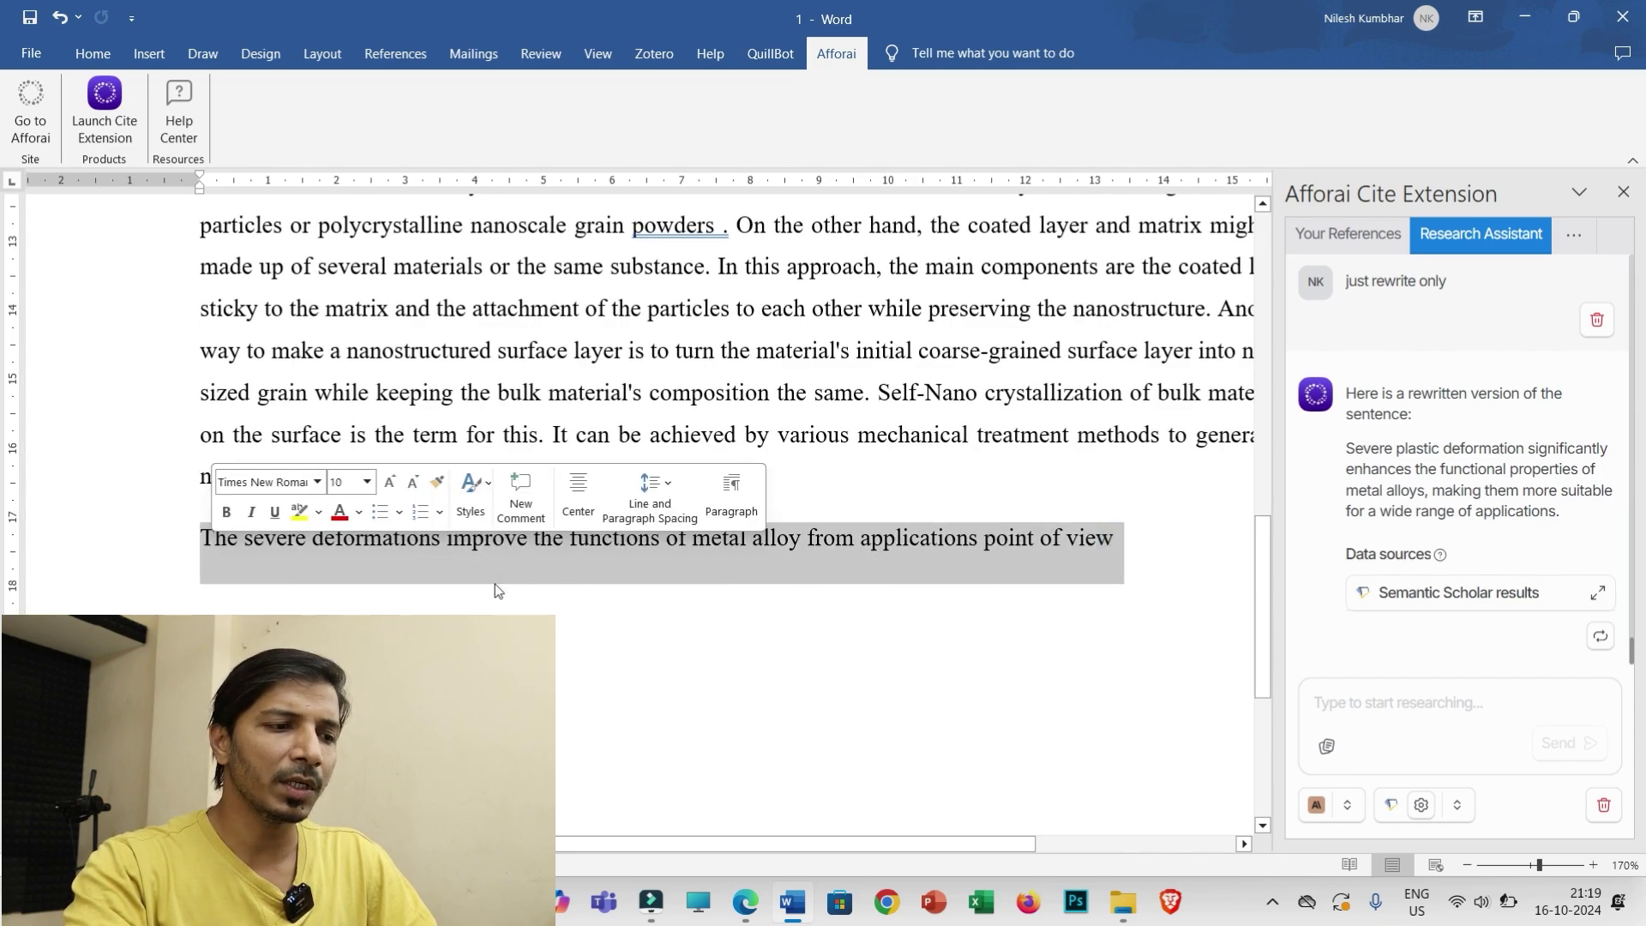
scroll(486, 583, "up", 2, "ctrl")
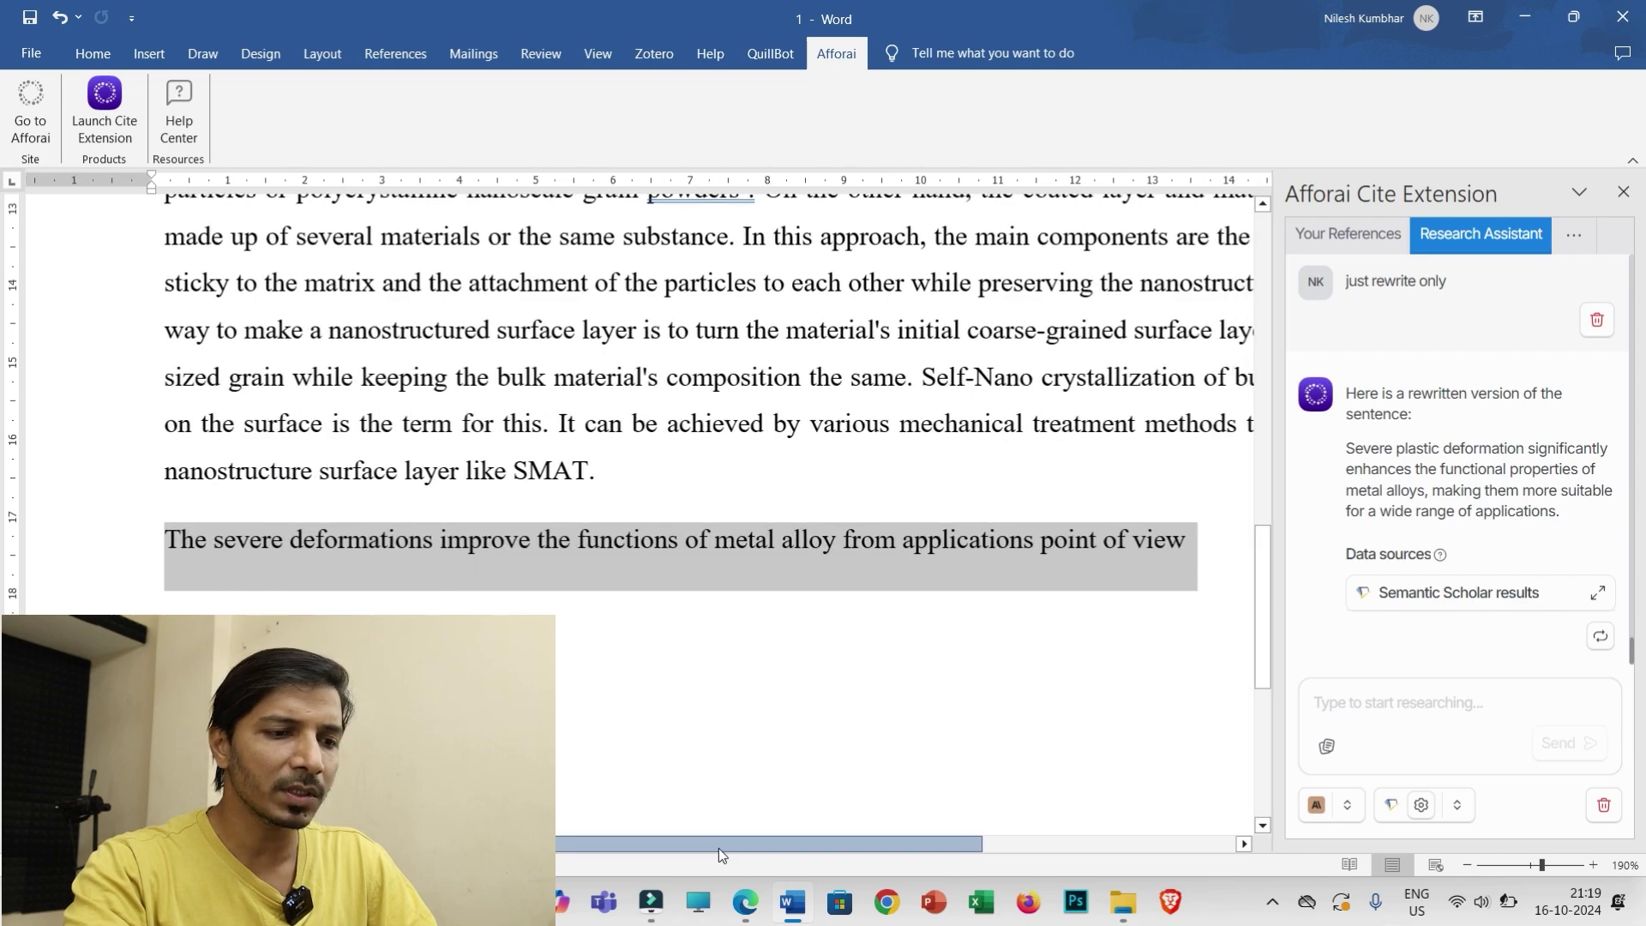
left_click_drag(718, 847, 750, 839)
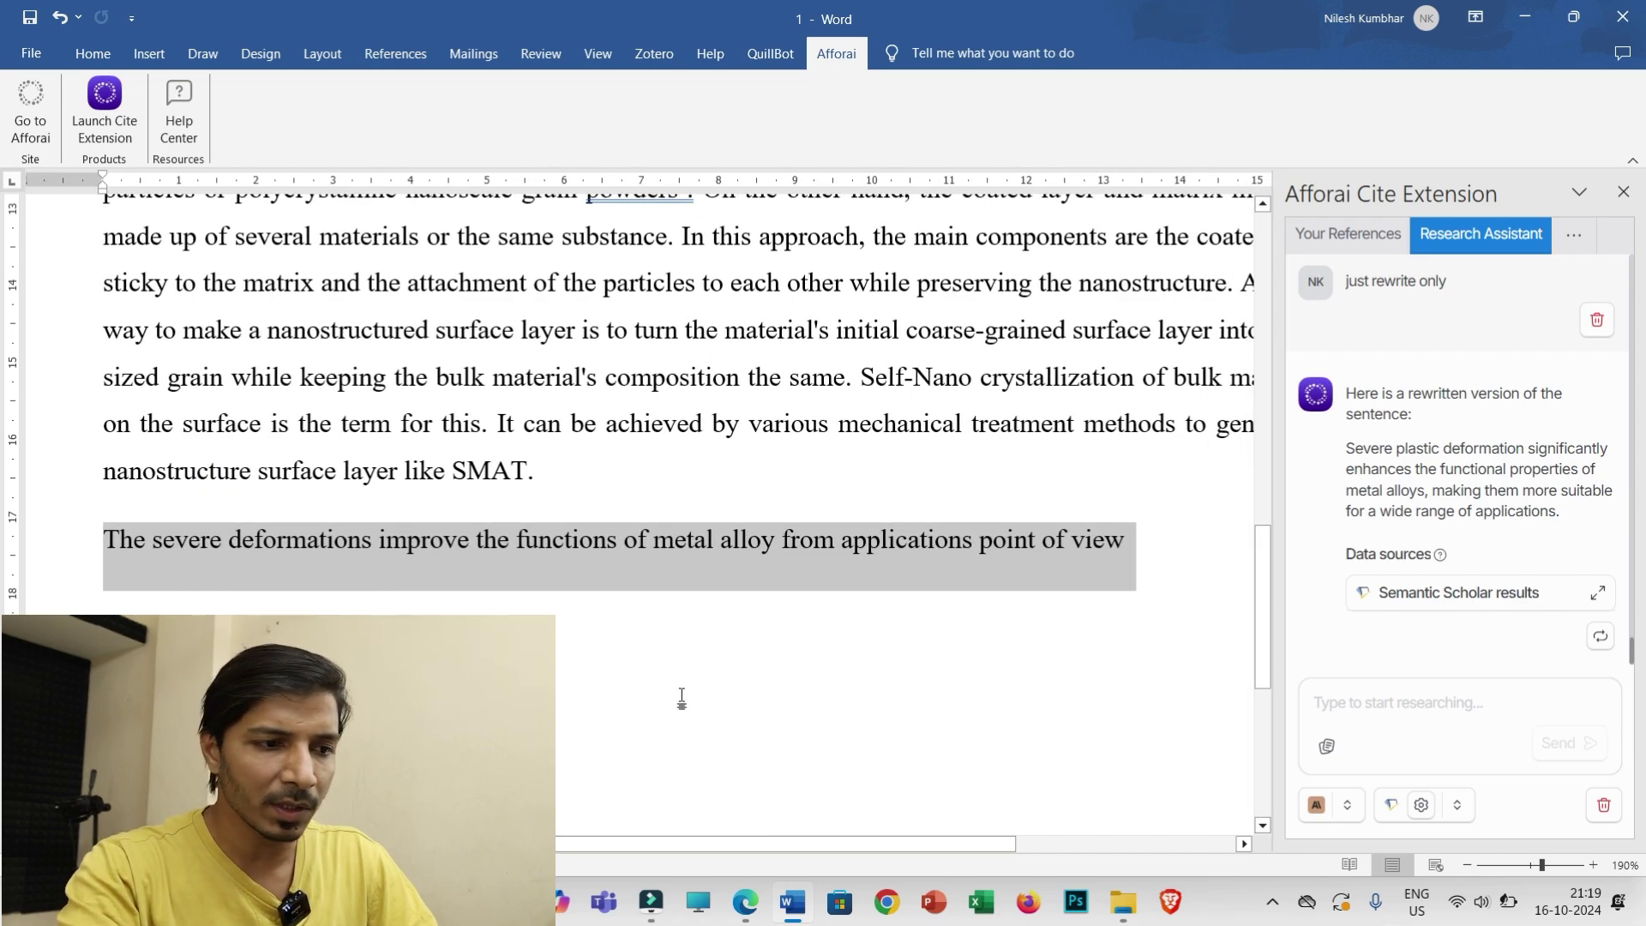
left_click(580, 692)
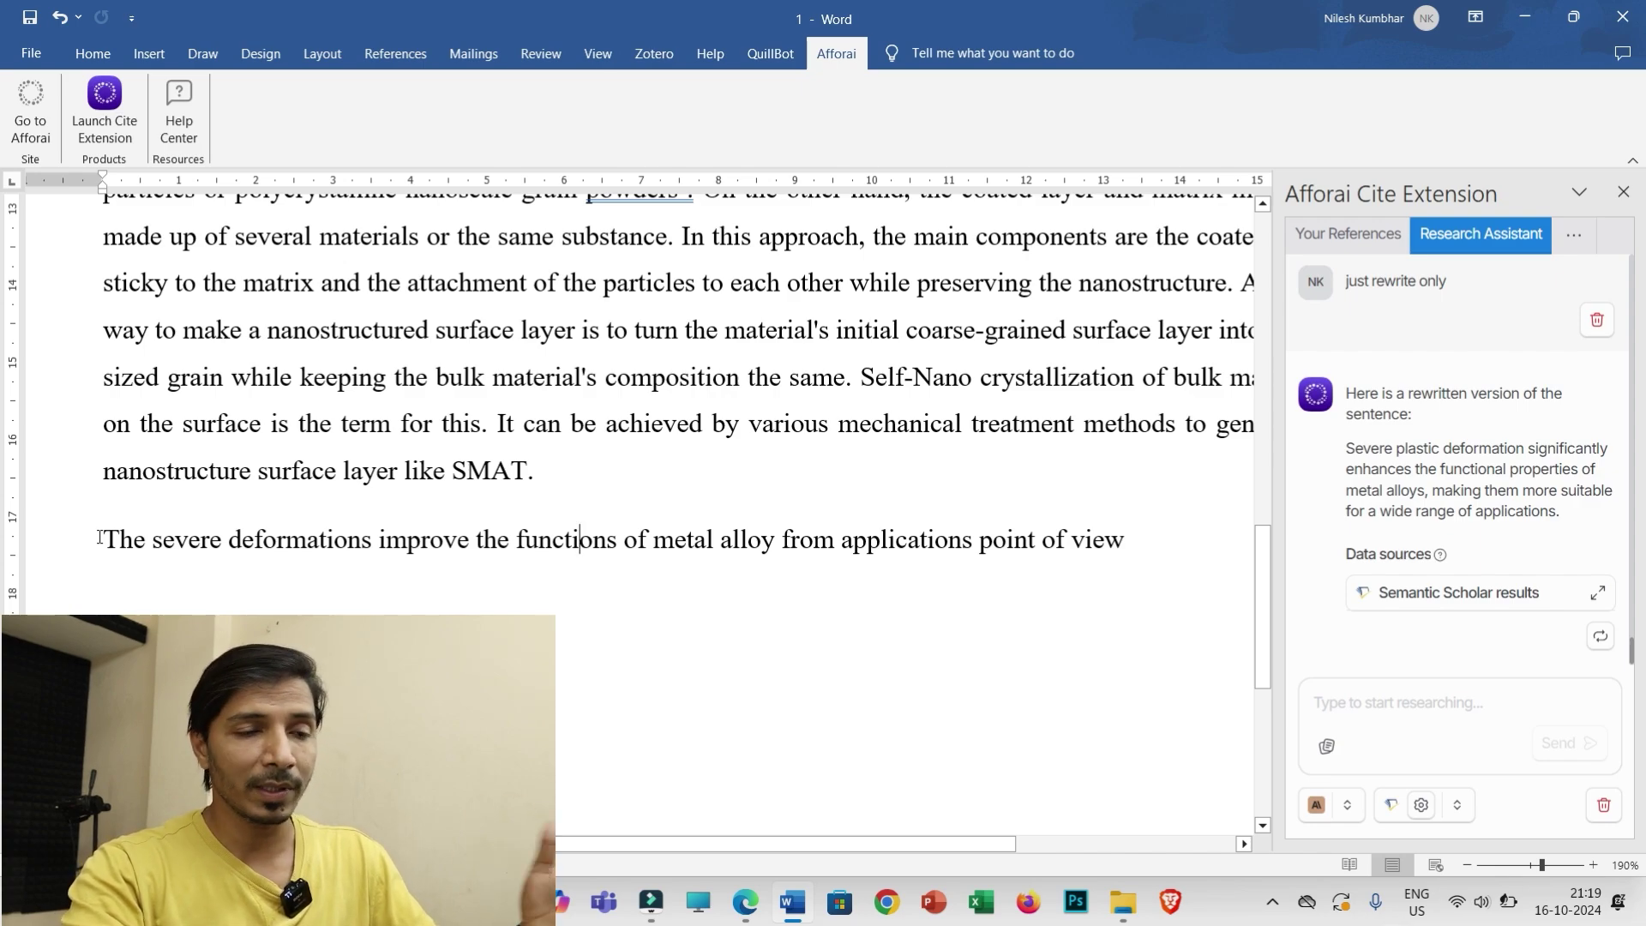
left_click_drag(100, 538, 1109, 545)
key("ctrl+c")
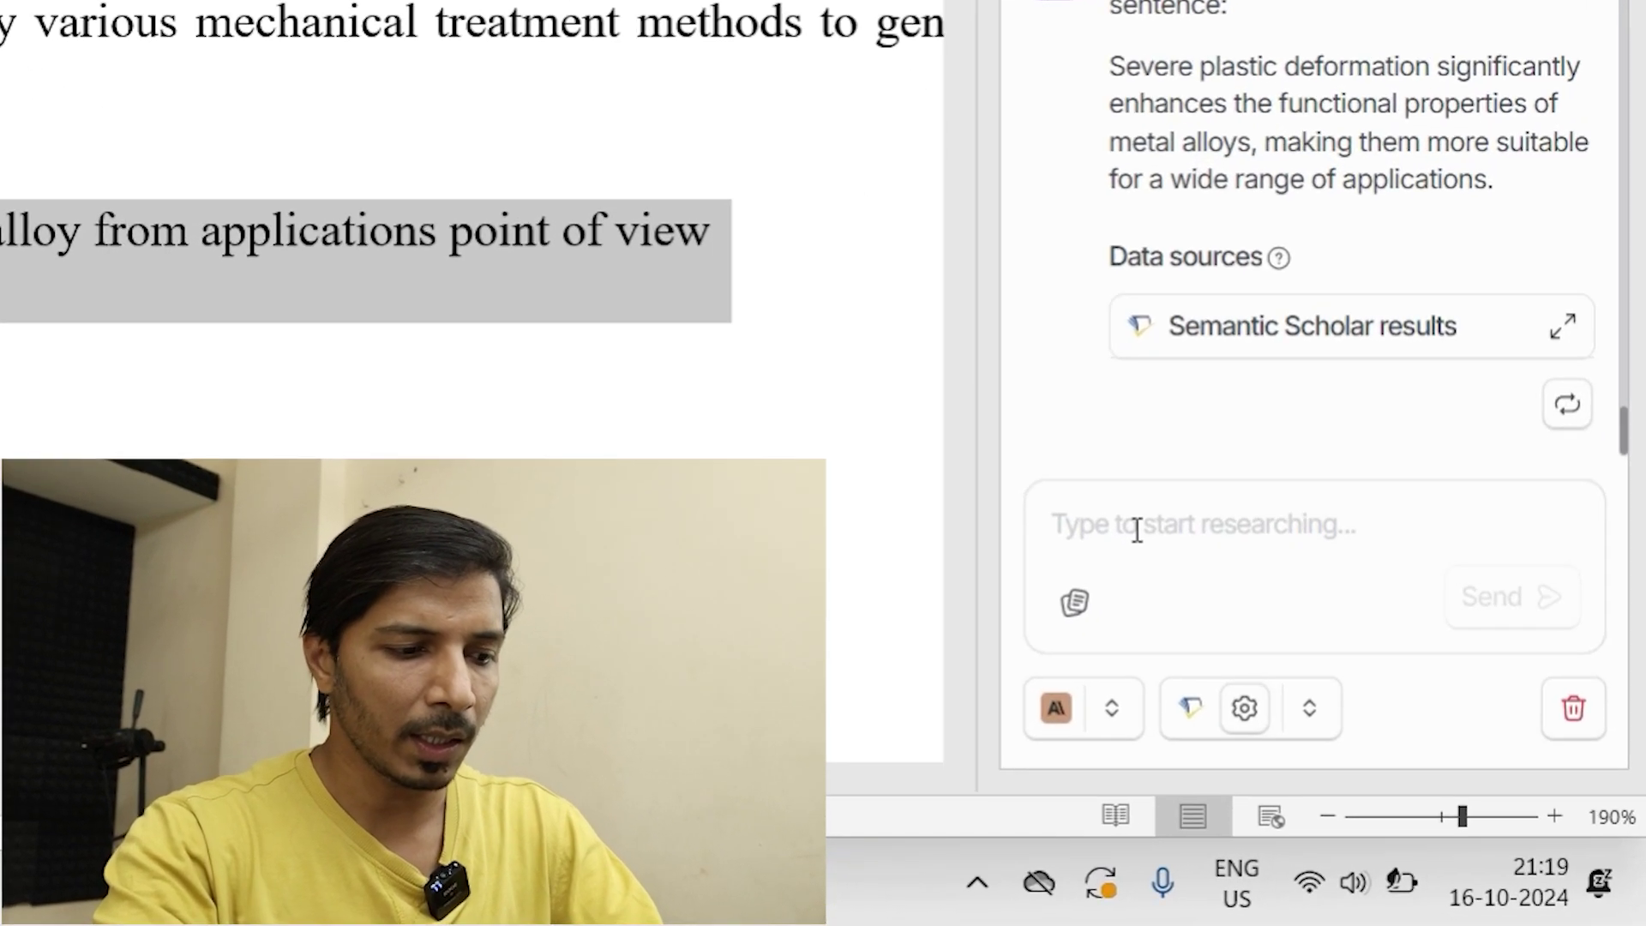
Send the Research Assistant the prompt "rewrite:" followed by the copied sentence
type("re")
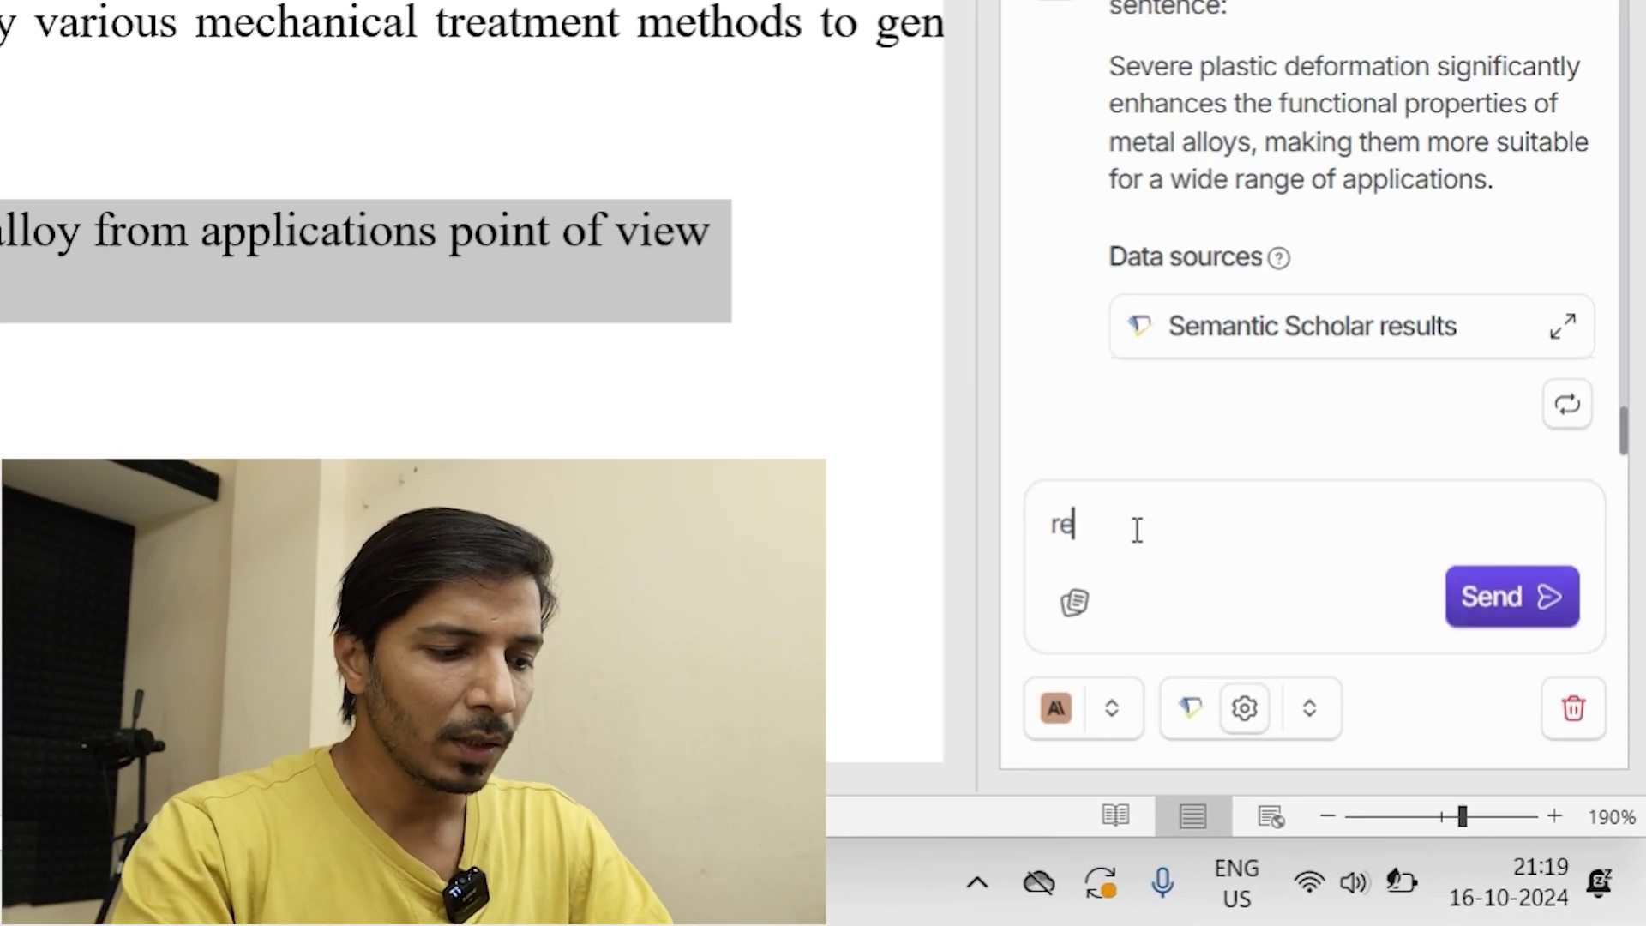
type("write:")
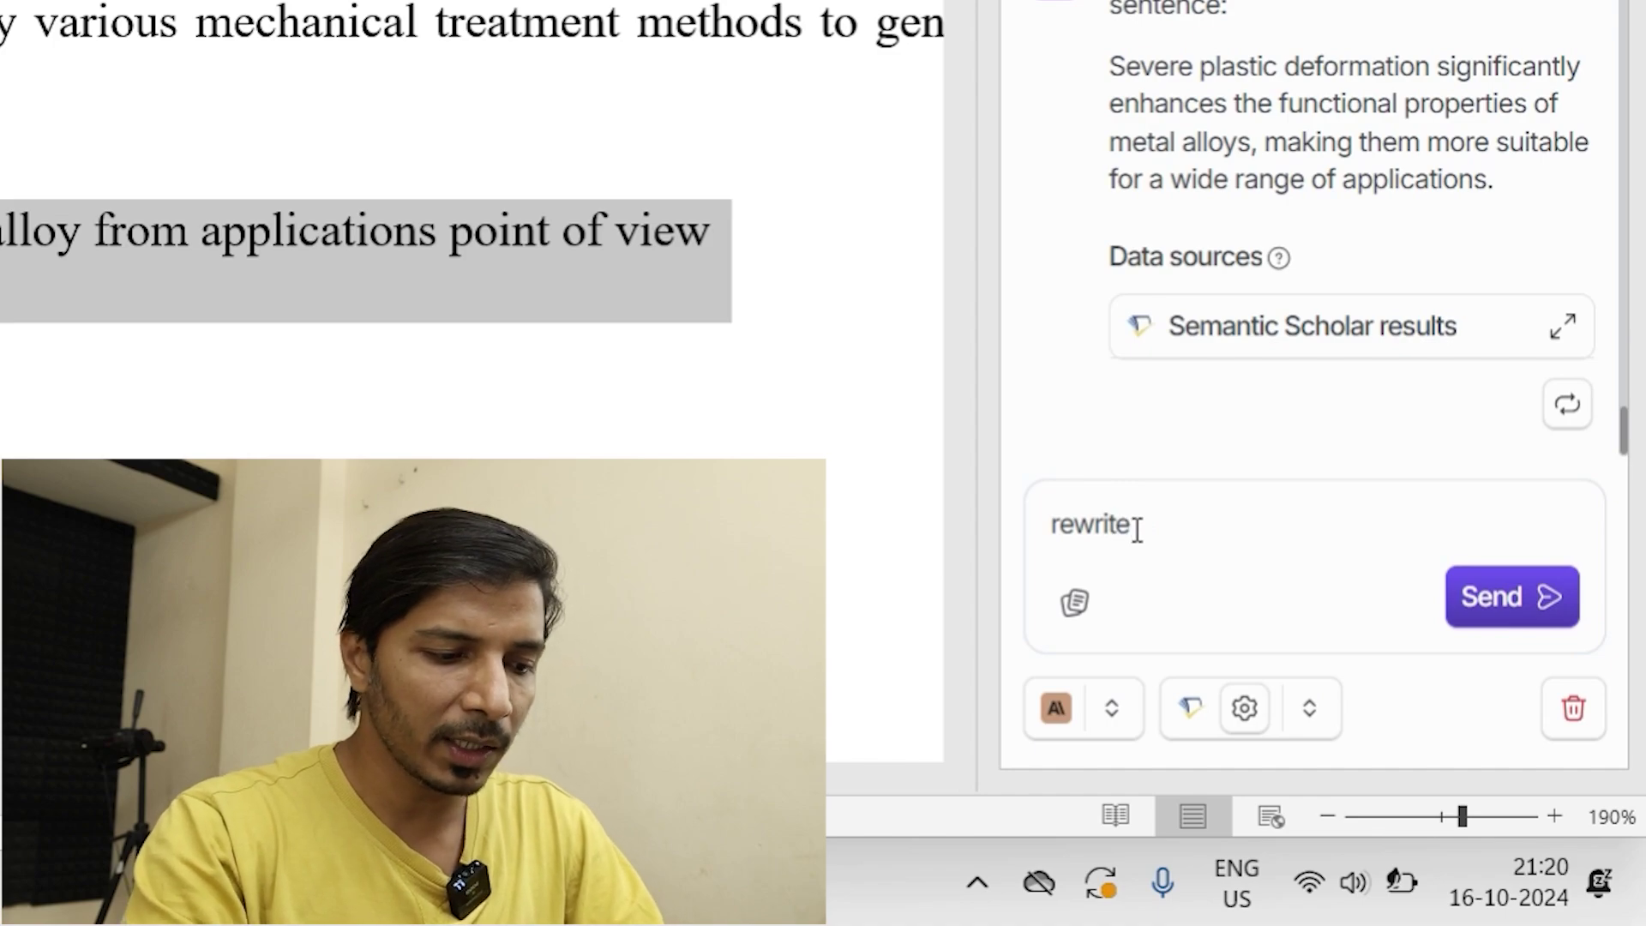
key("ctrl+v")
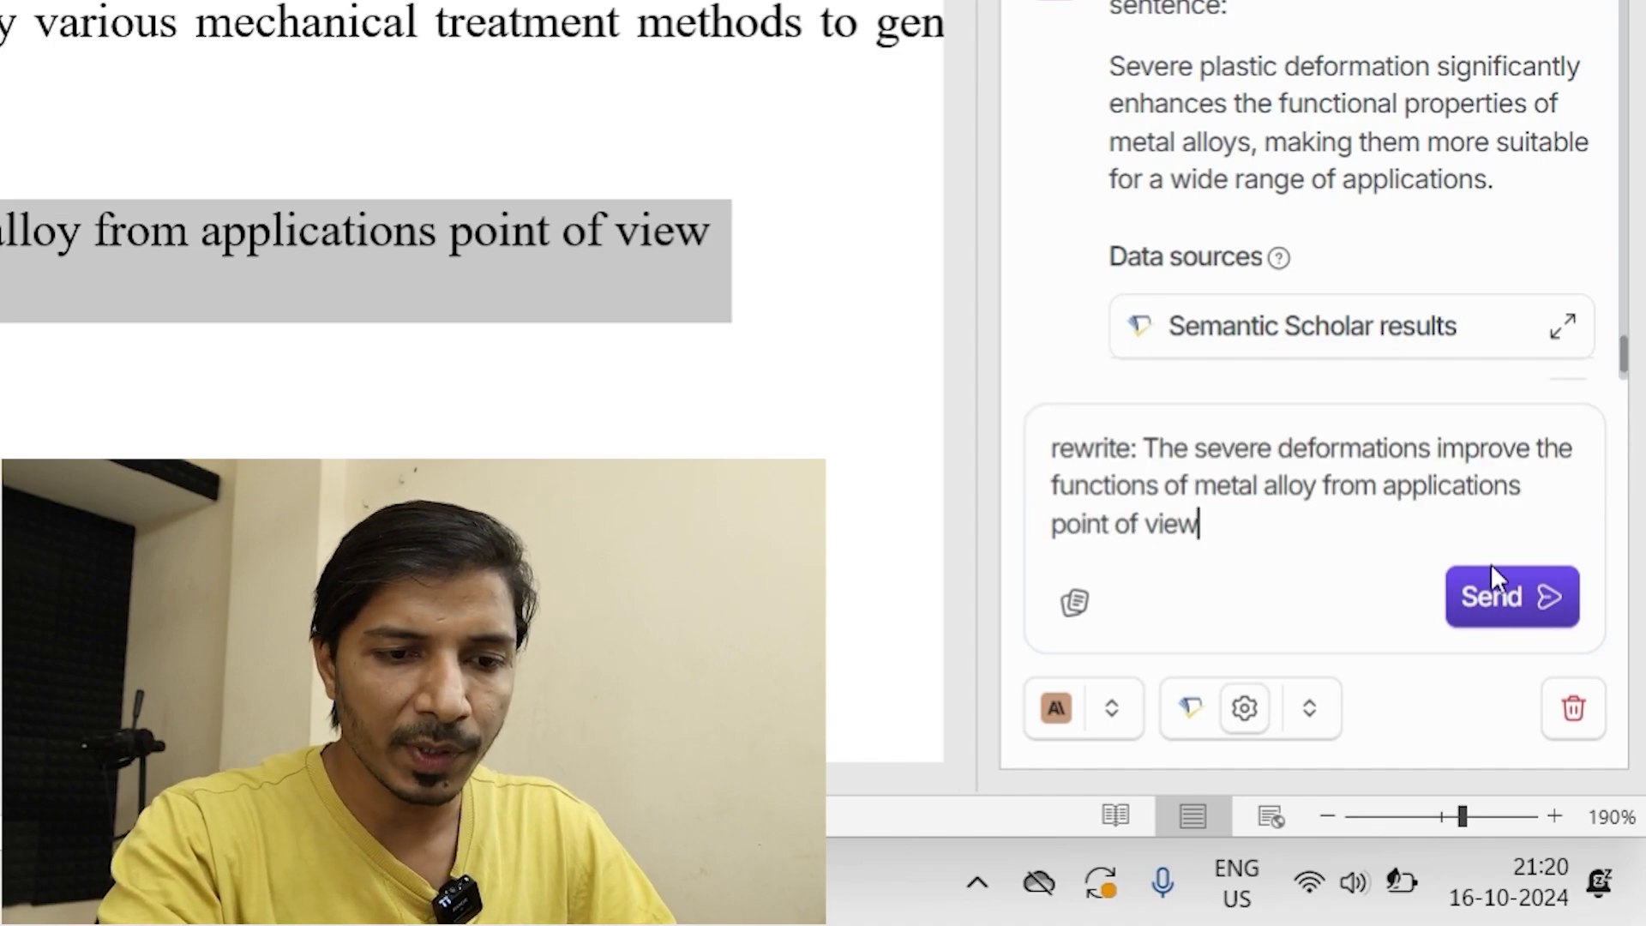
left_click(1506, 614)
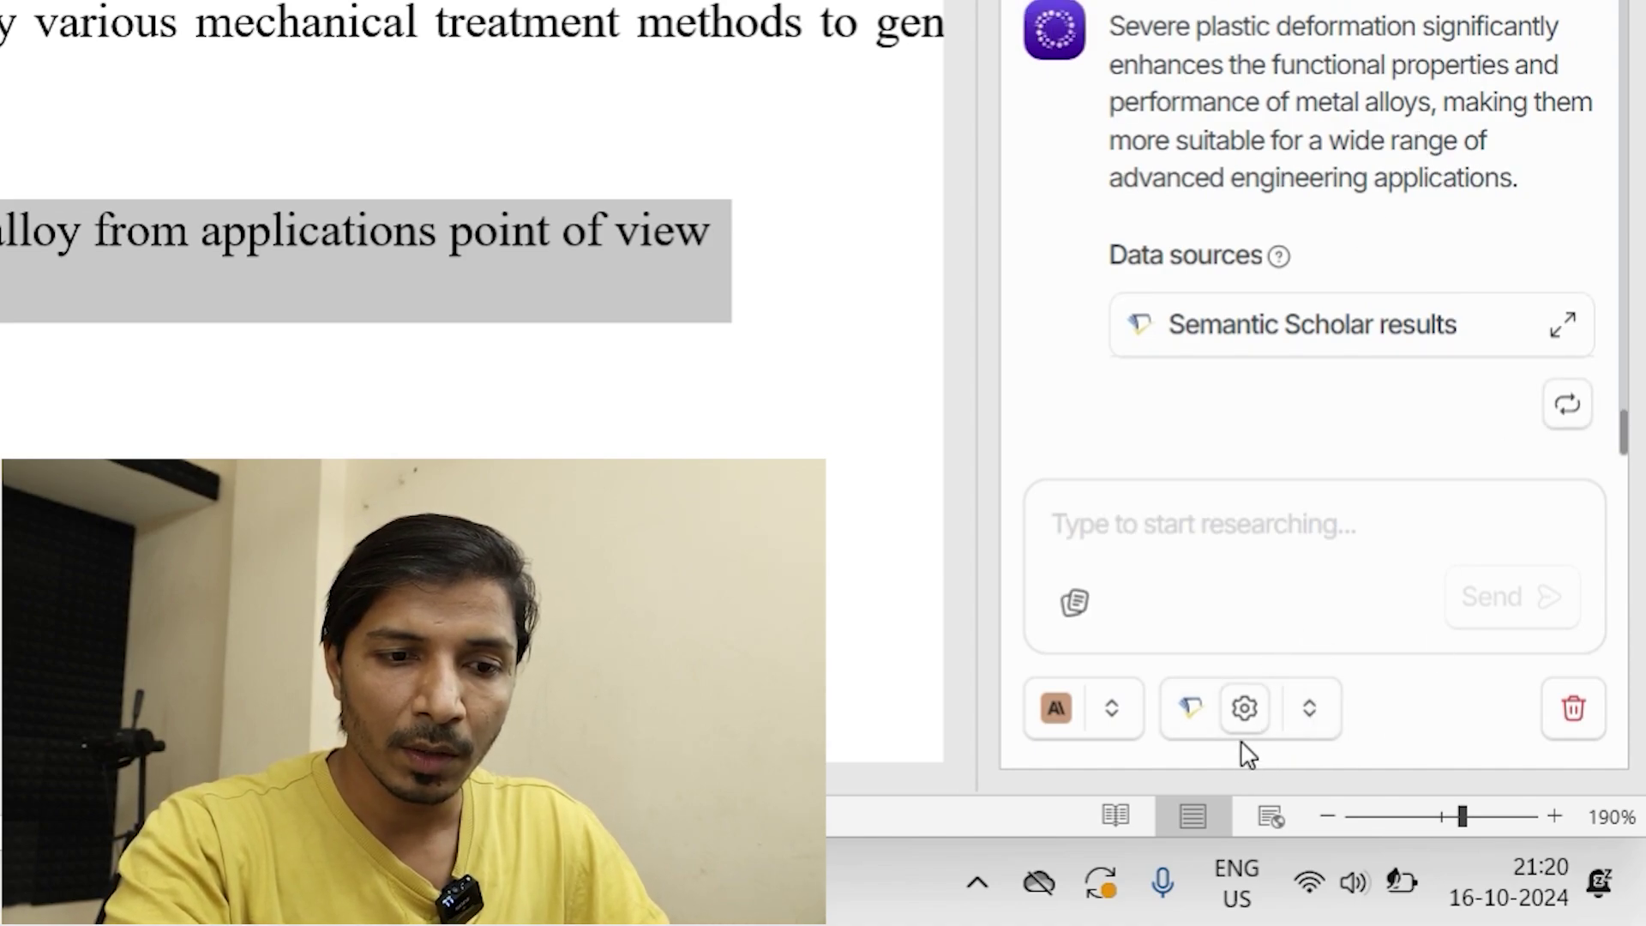
Review the assistant's search mode options without changing them, and set its AI mode to Azure GPT-4
left_click(1307, 730)
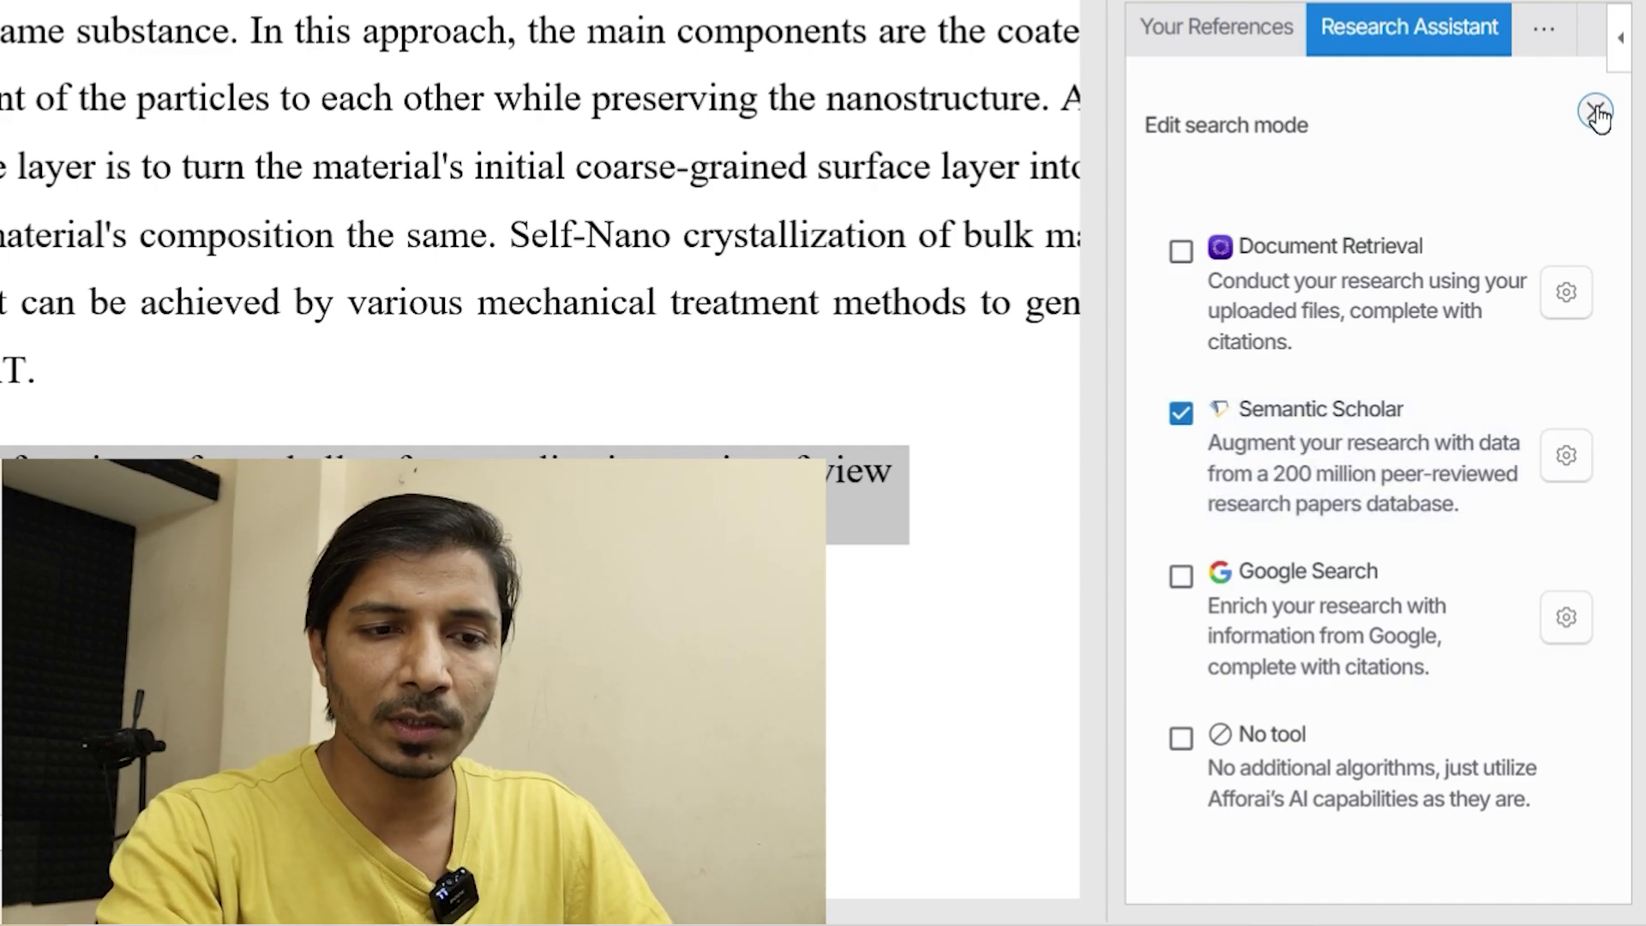
left_click(1597, 112)
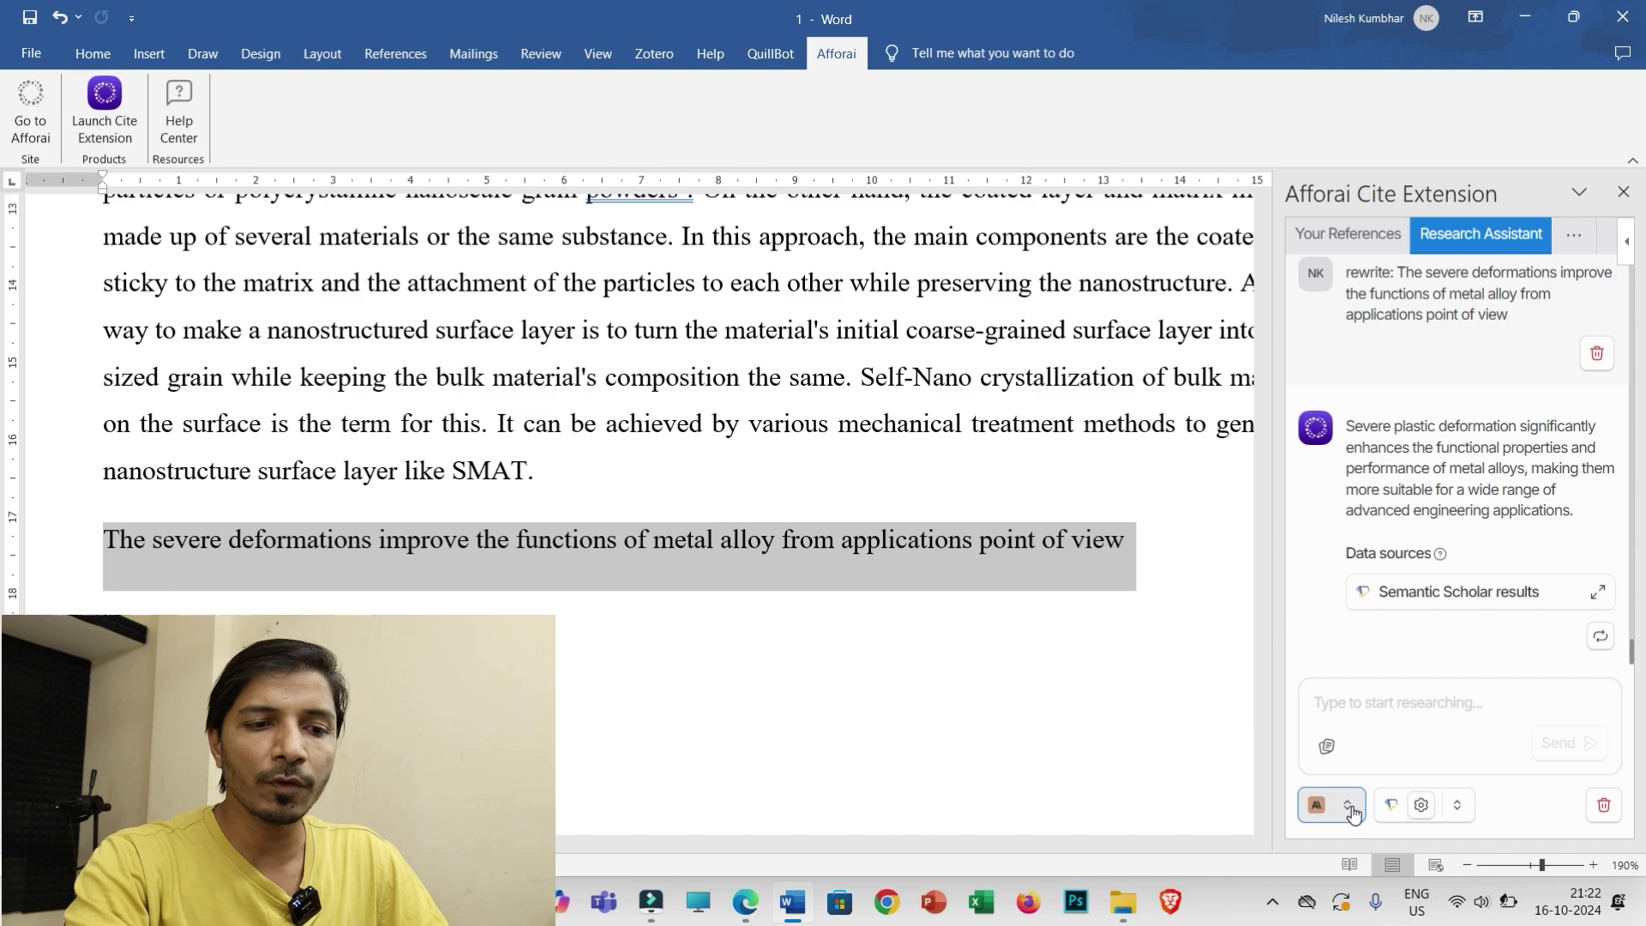
left_click(1351, 807)
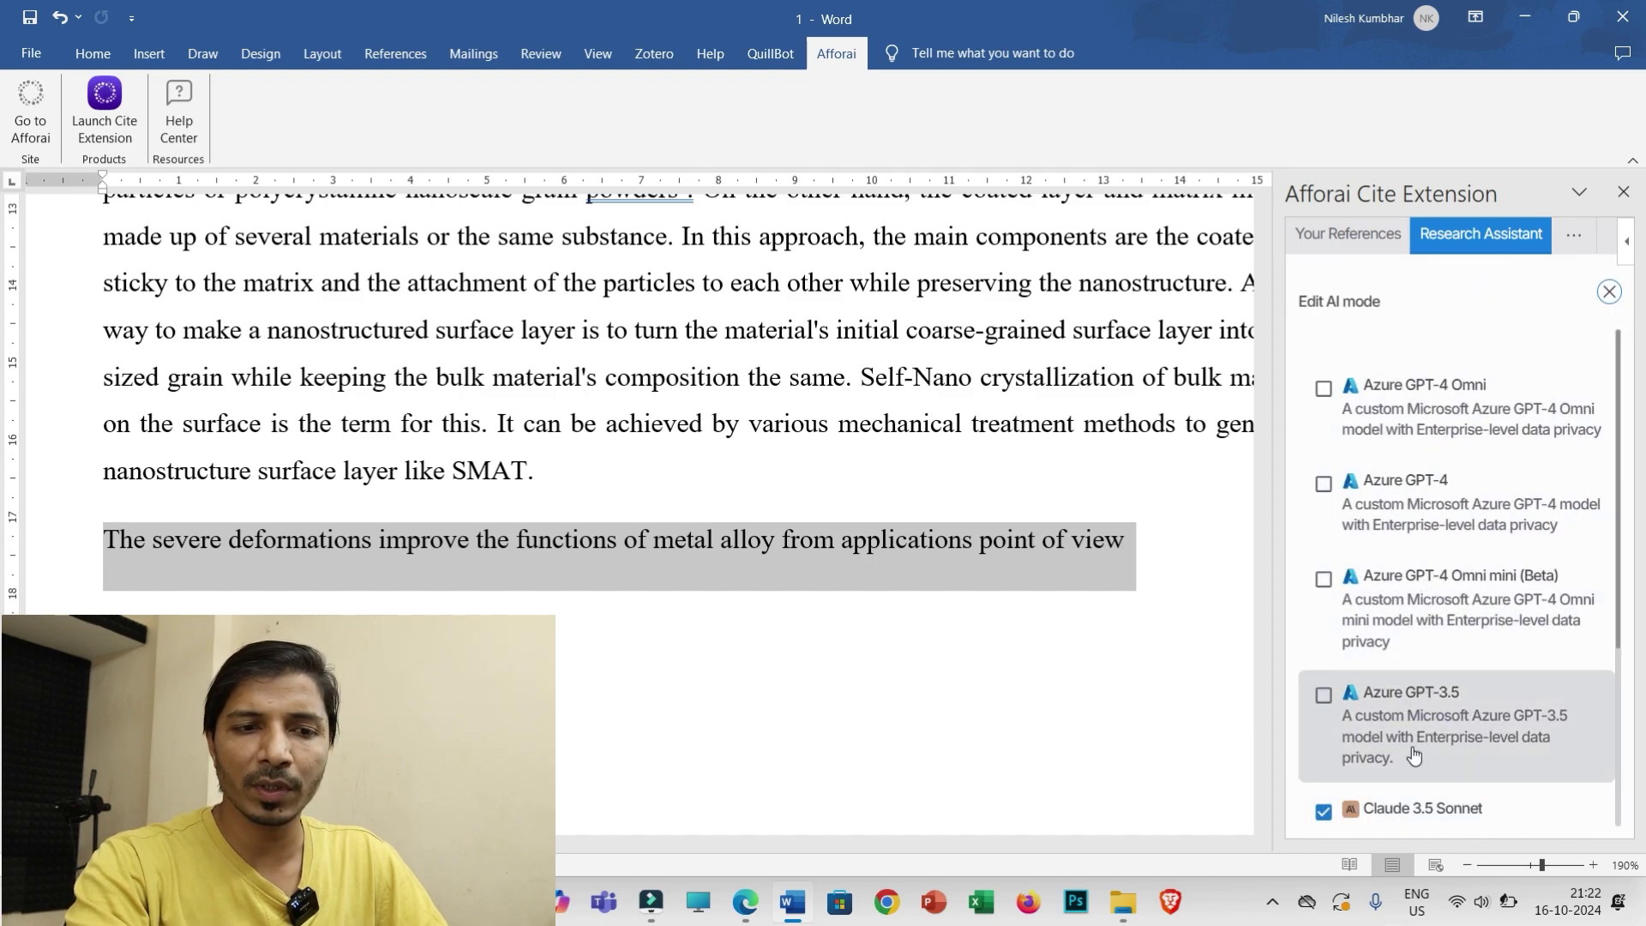
scroll(1423, 600, "down", 3)
scroll(1423, 668, "up", 3)
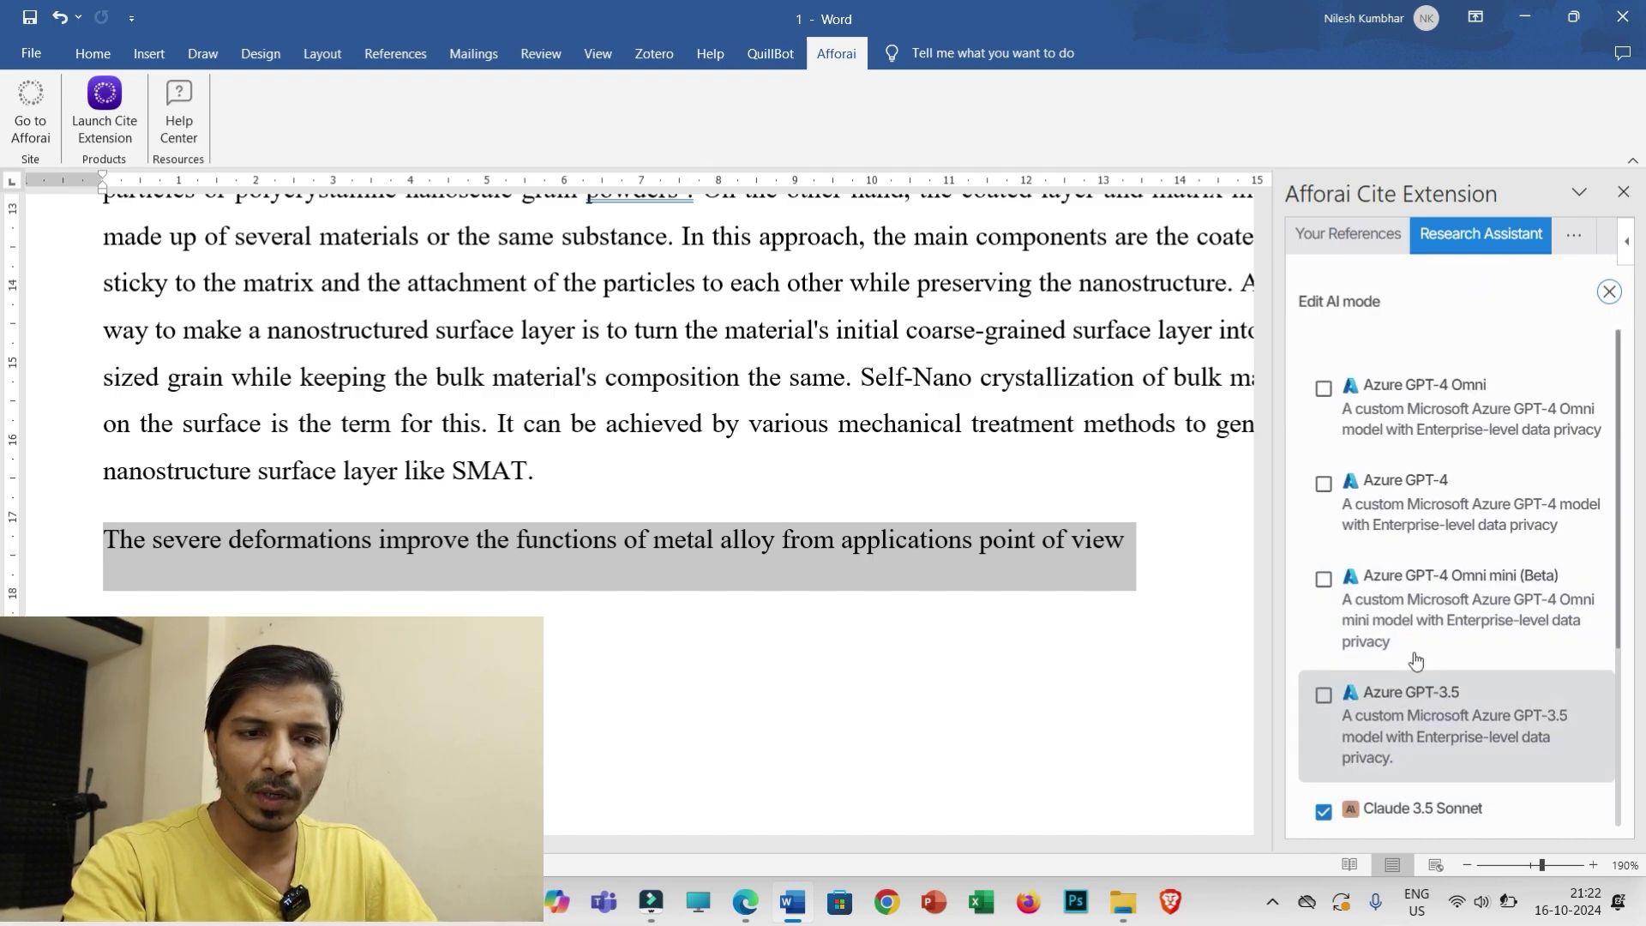
left_click(1322, 487)
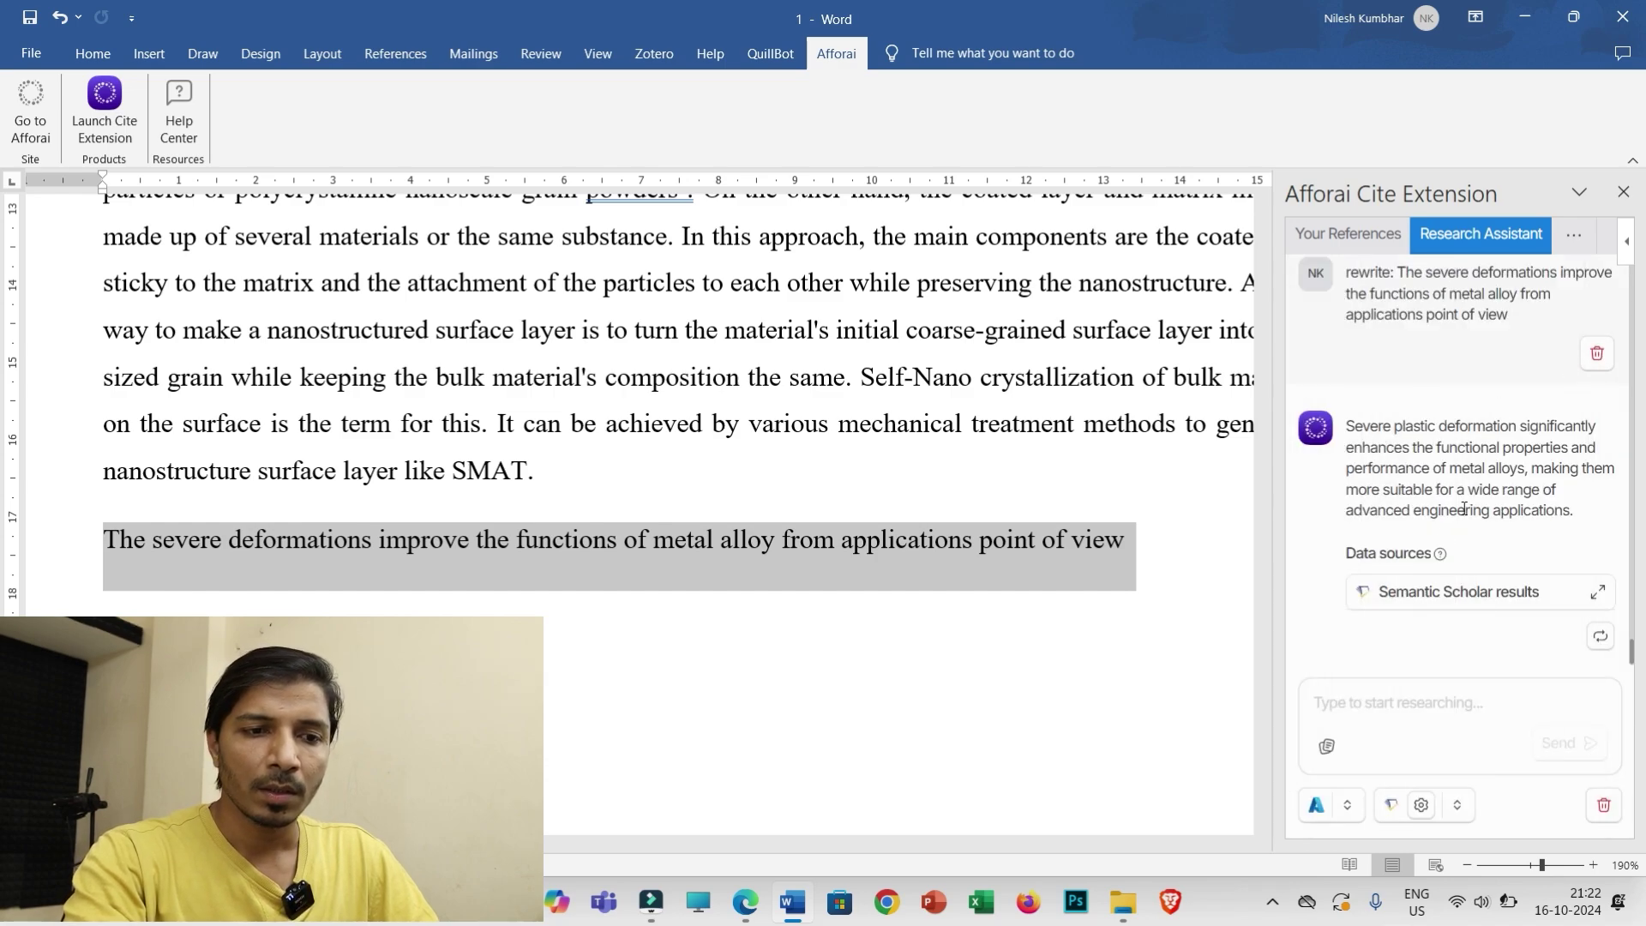
Compare the document's original last sentence with the assistant's rewritten version
left_click(931, 588)
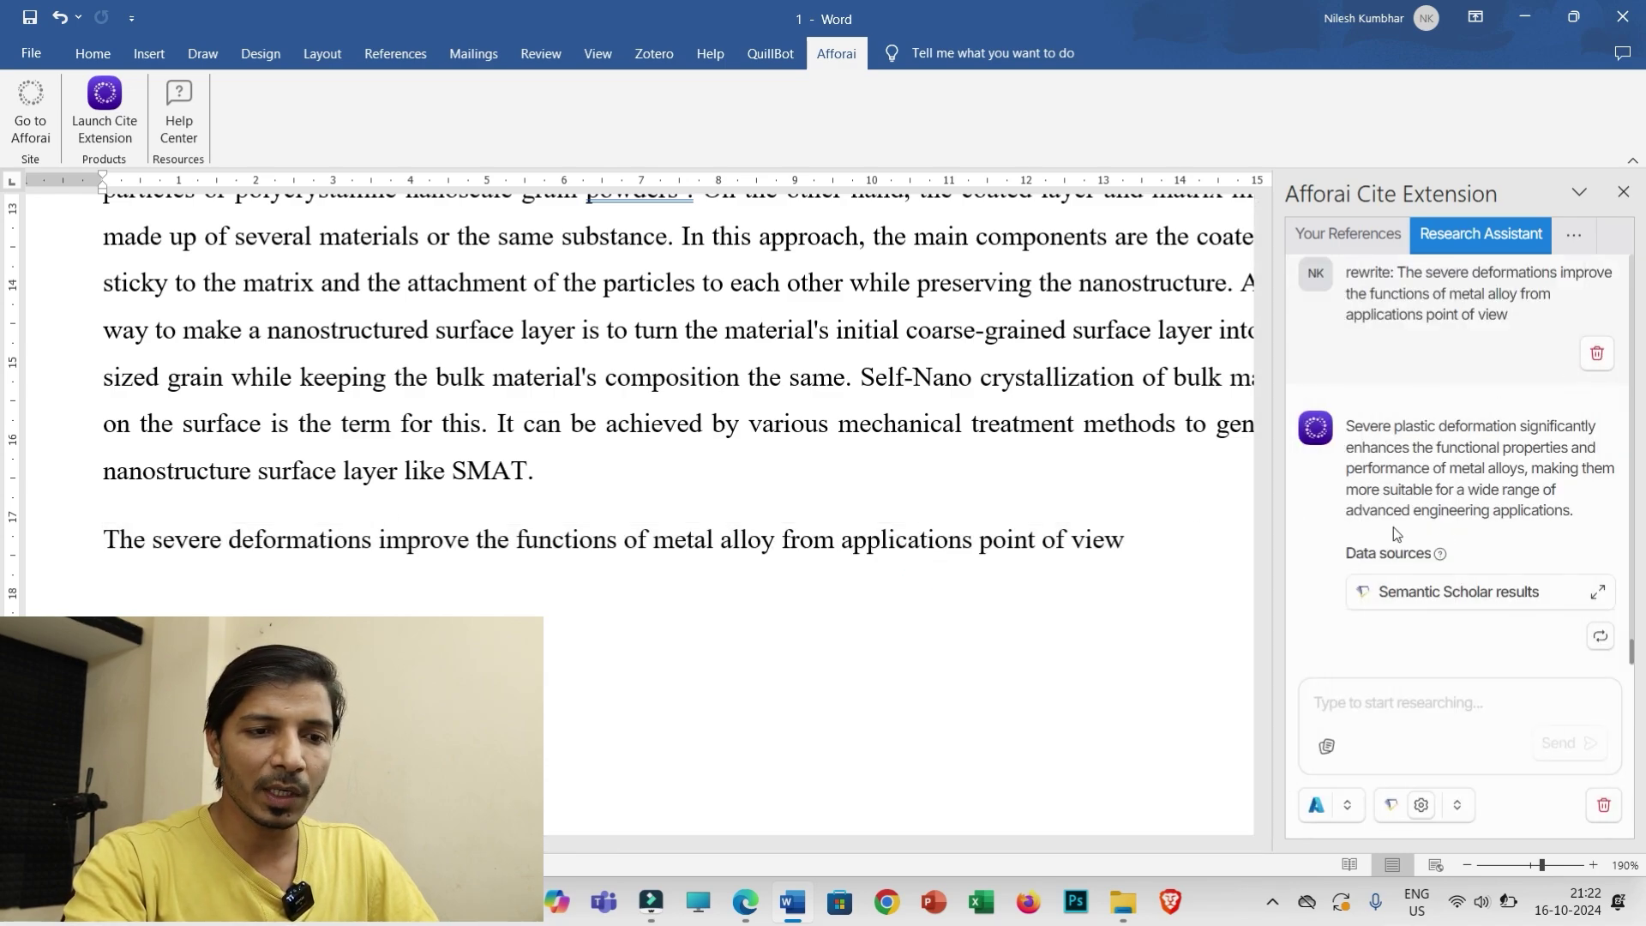
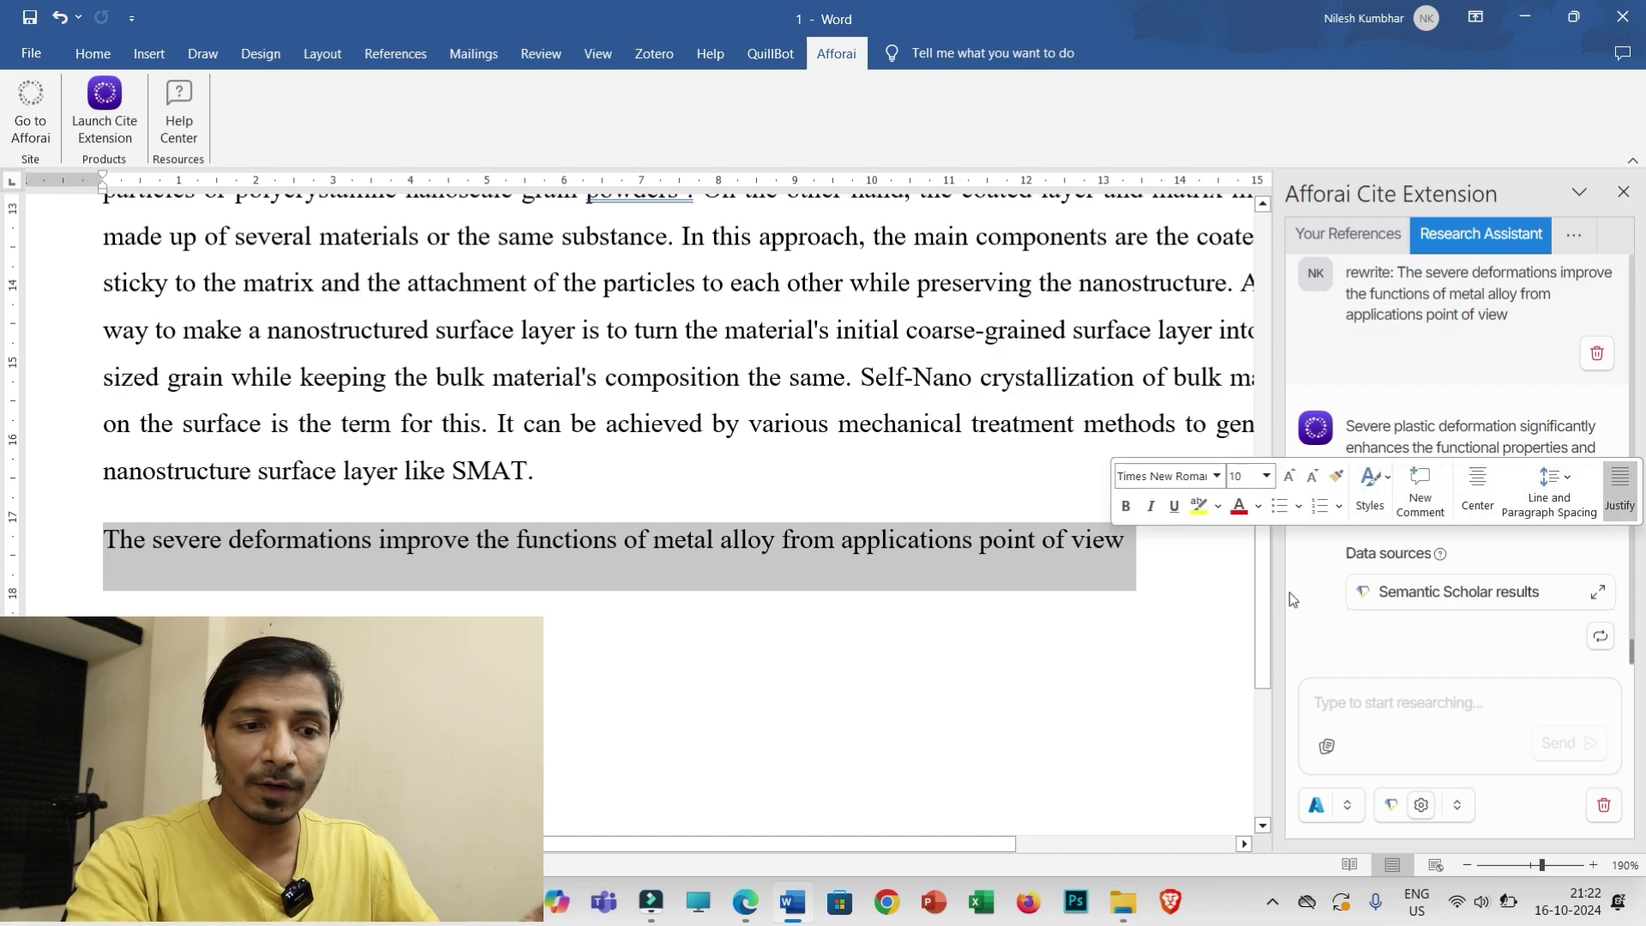
left_click(1161, 632)
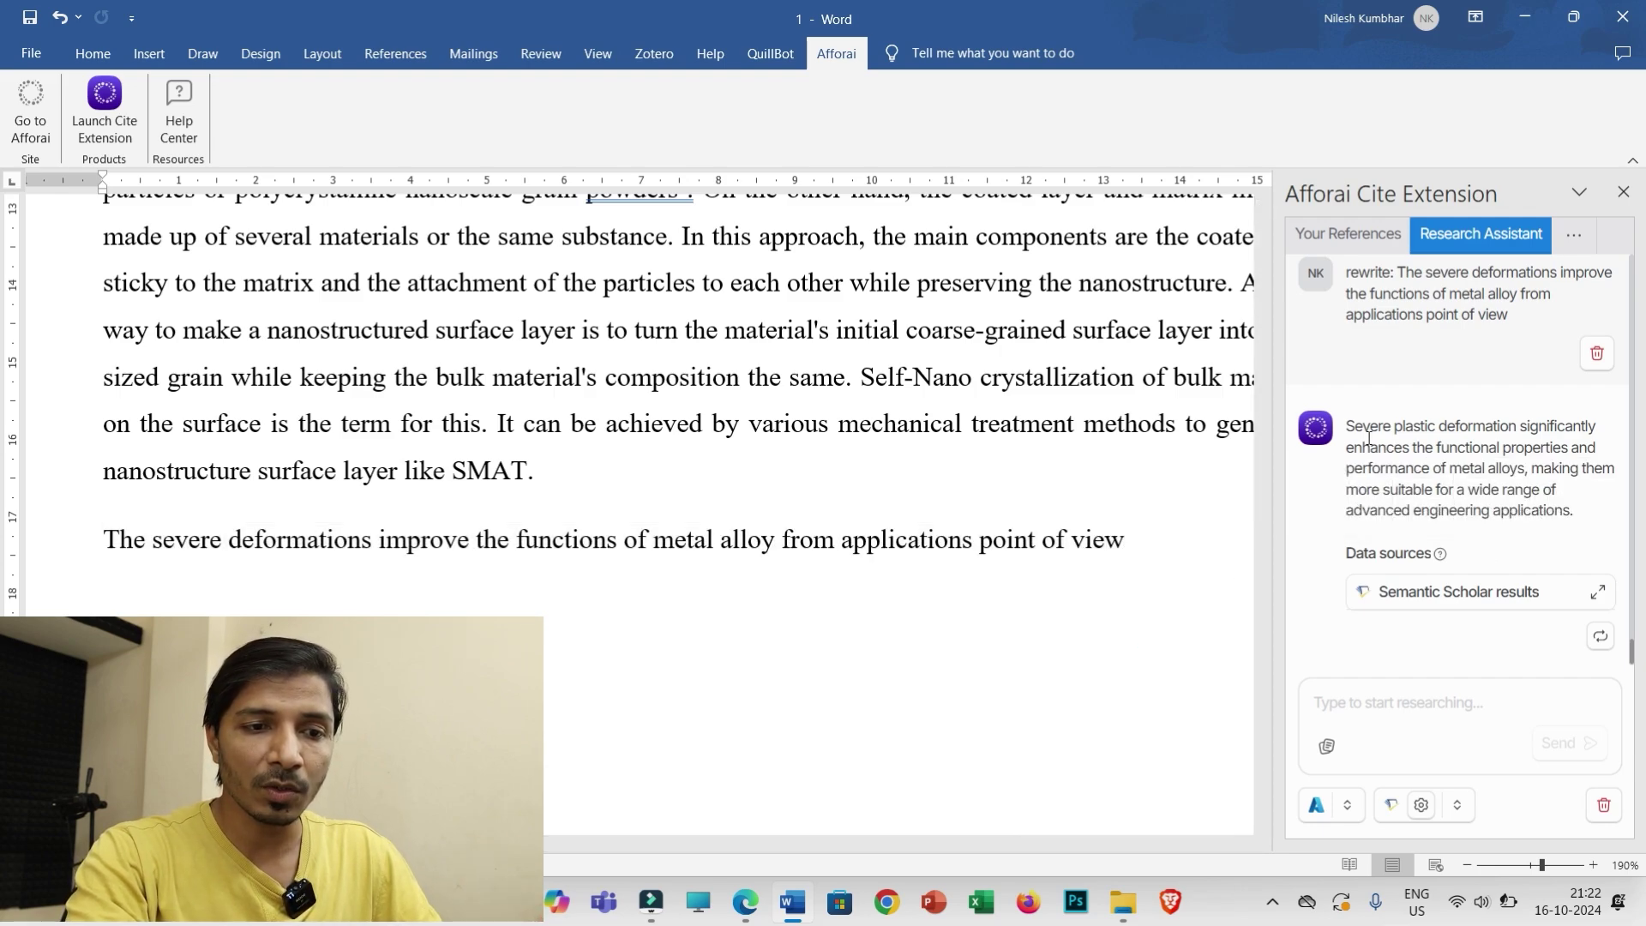
left_click_drag(1348, 426, 1582, 510)
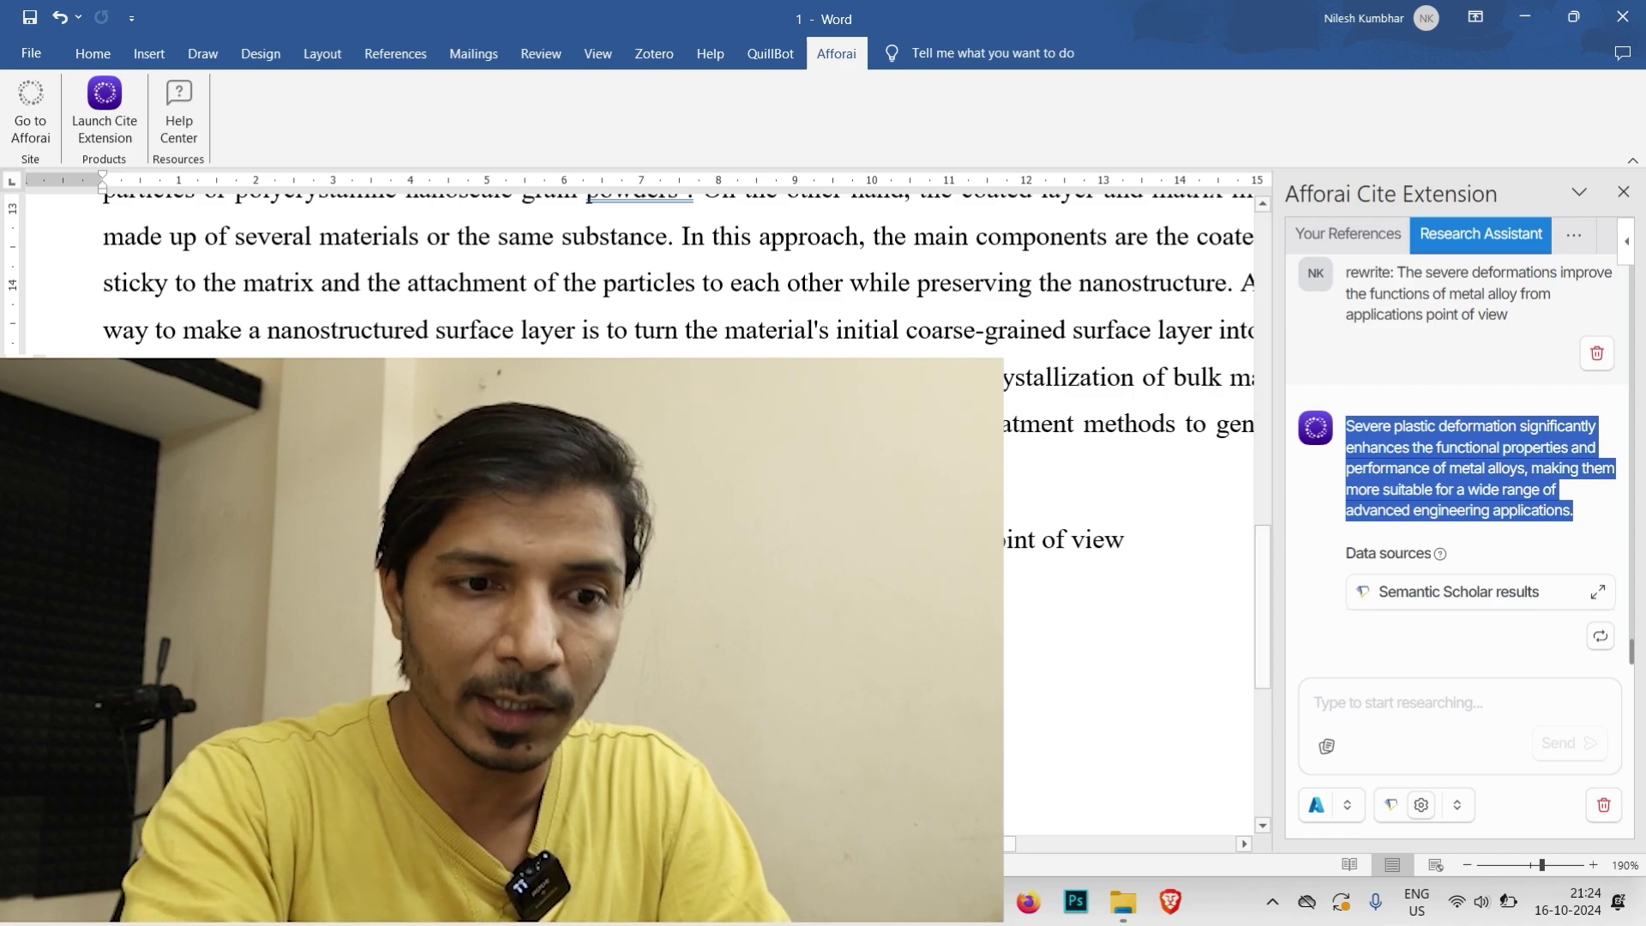
Add a period at the end of the document's last sentence
left_click(535, 470)
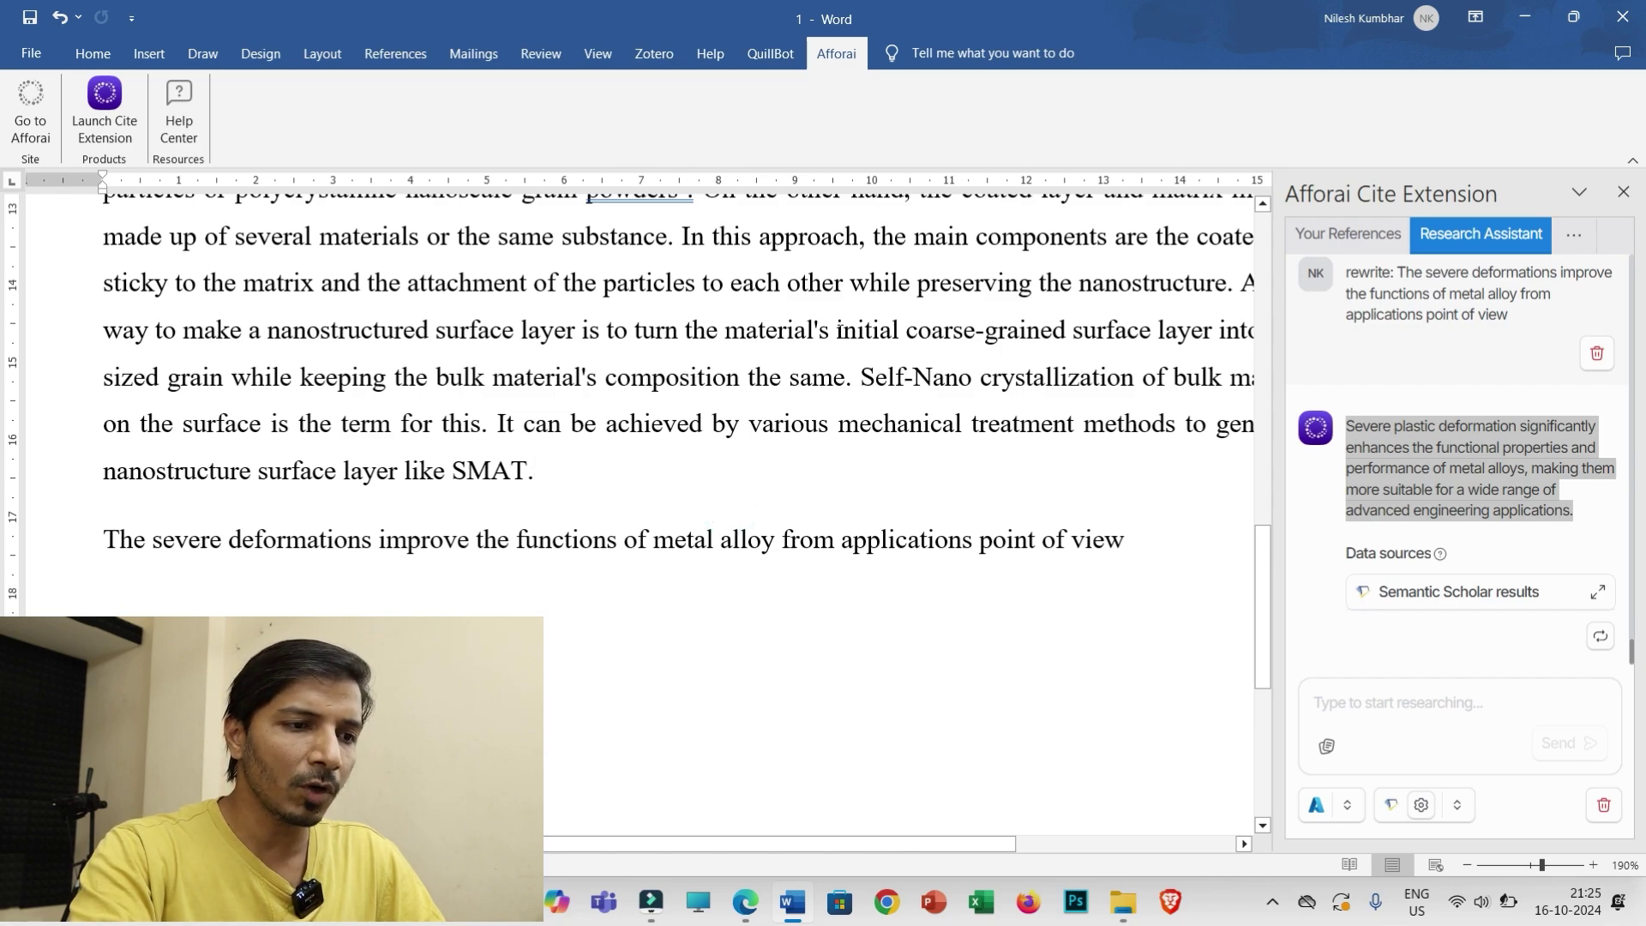
left_click_drag(684, 233, 1146, 553)
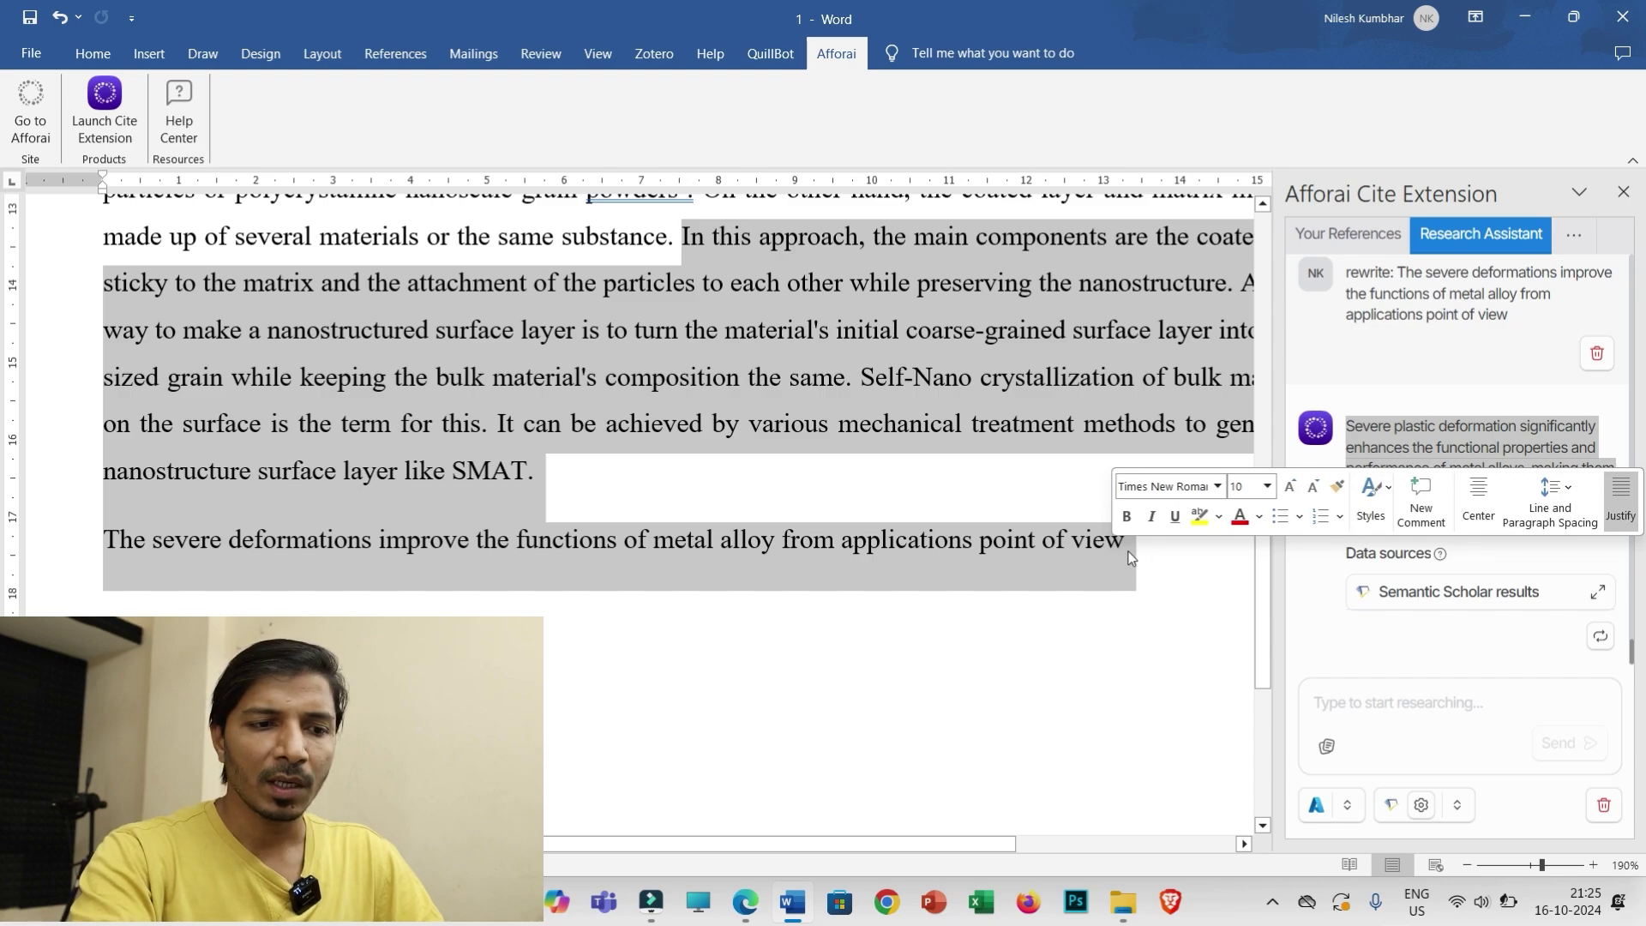
left_click(1130, 558)
type(".")
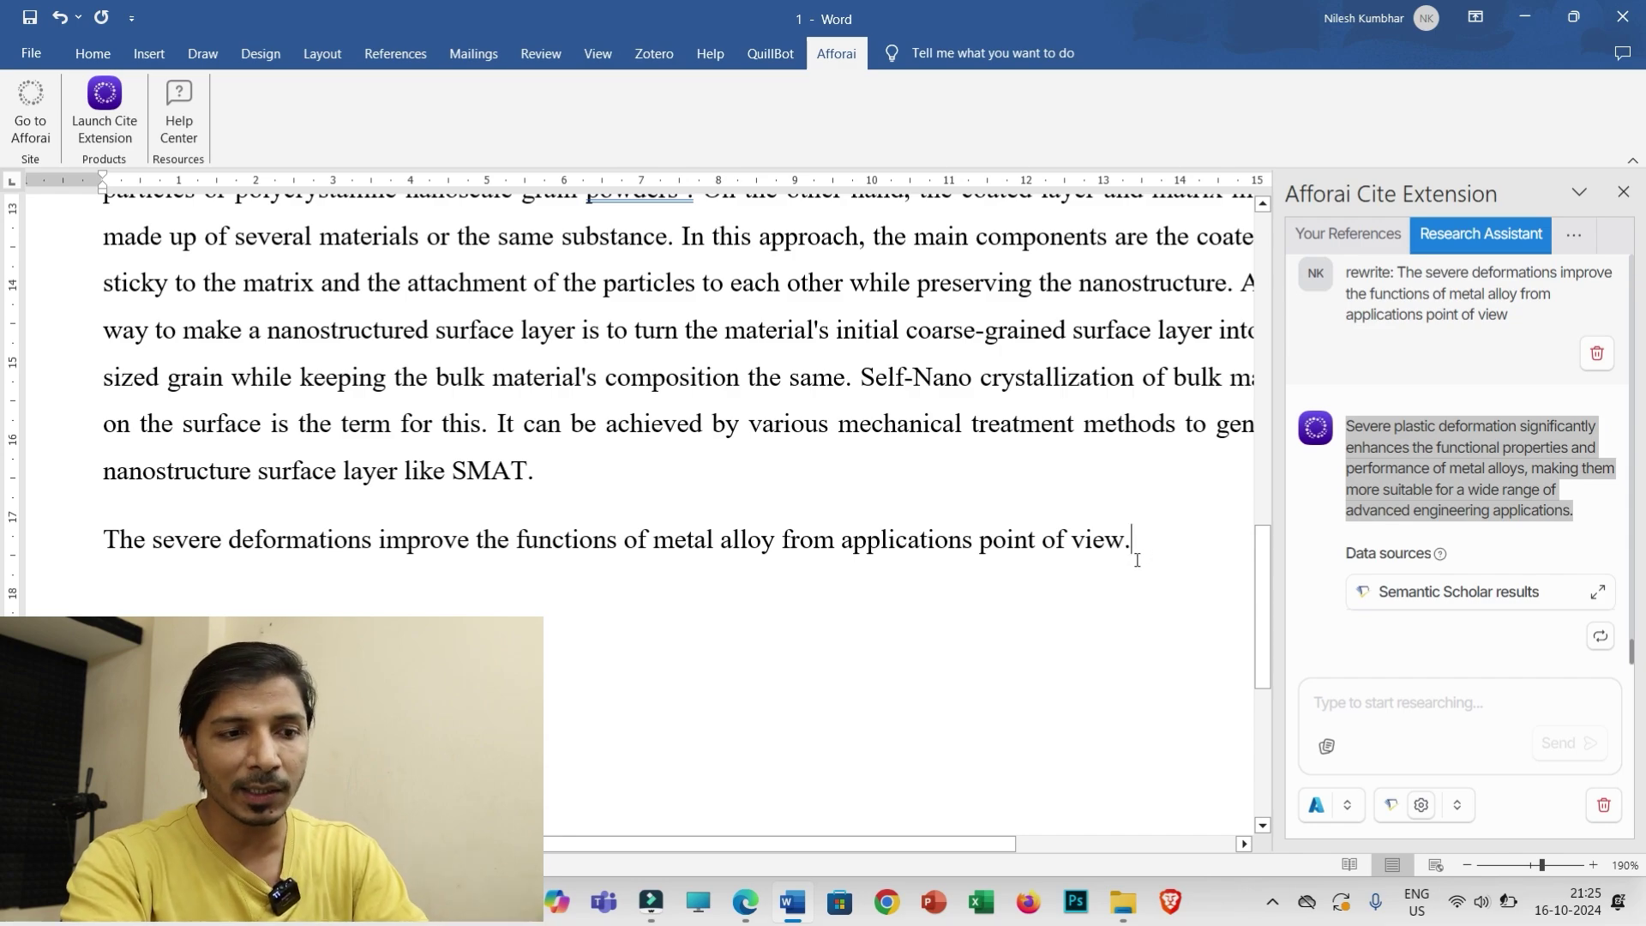
left_click_drag(1142, 546, 629, 355)
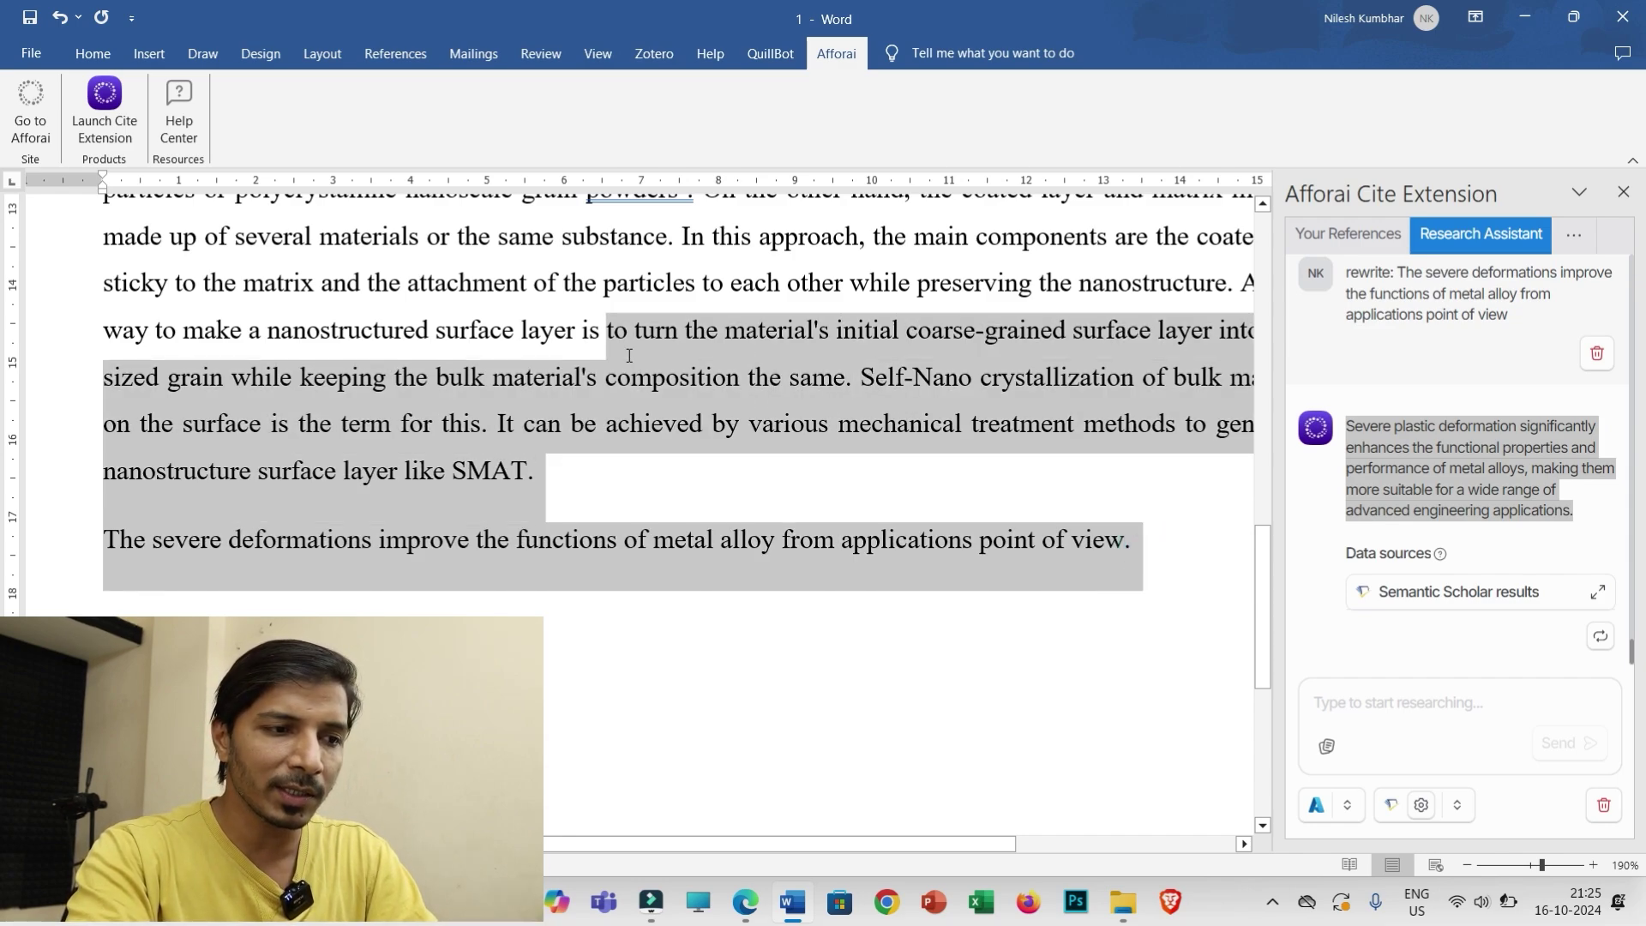
left_click(1340, 704)
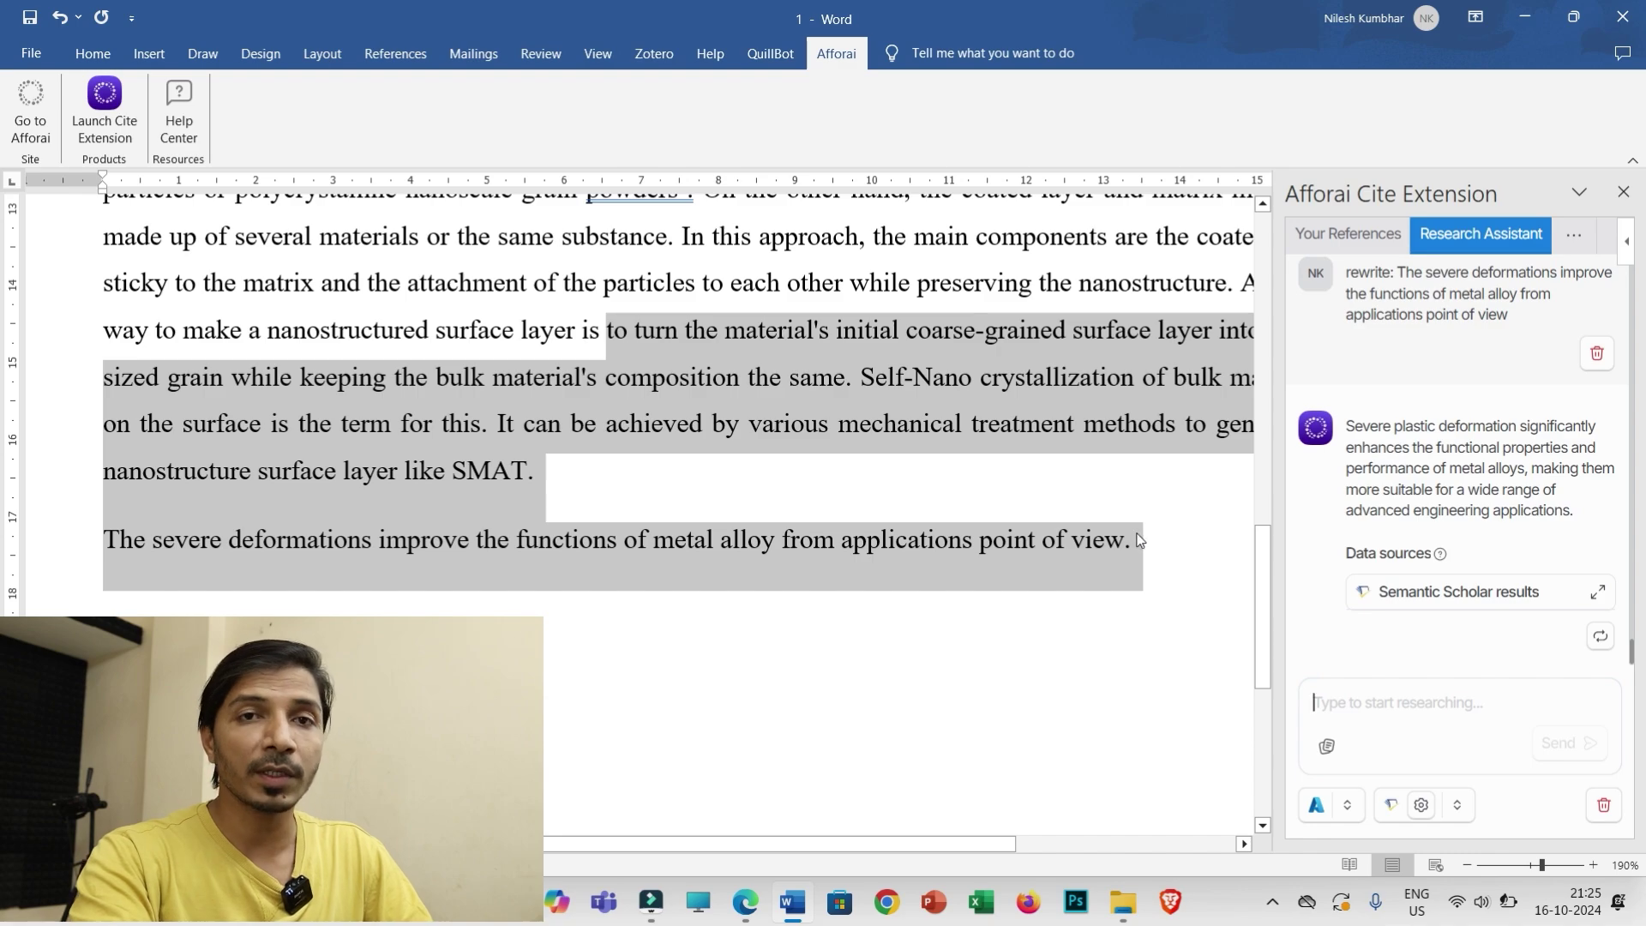
left_click(857, 761)
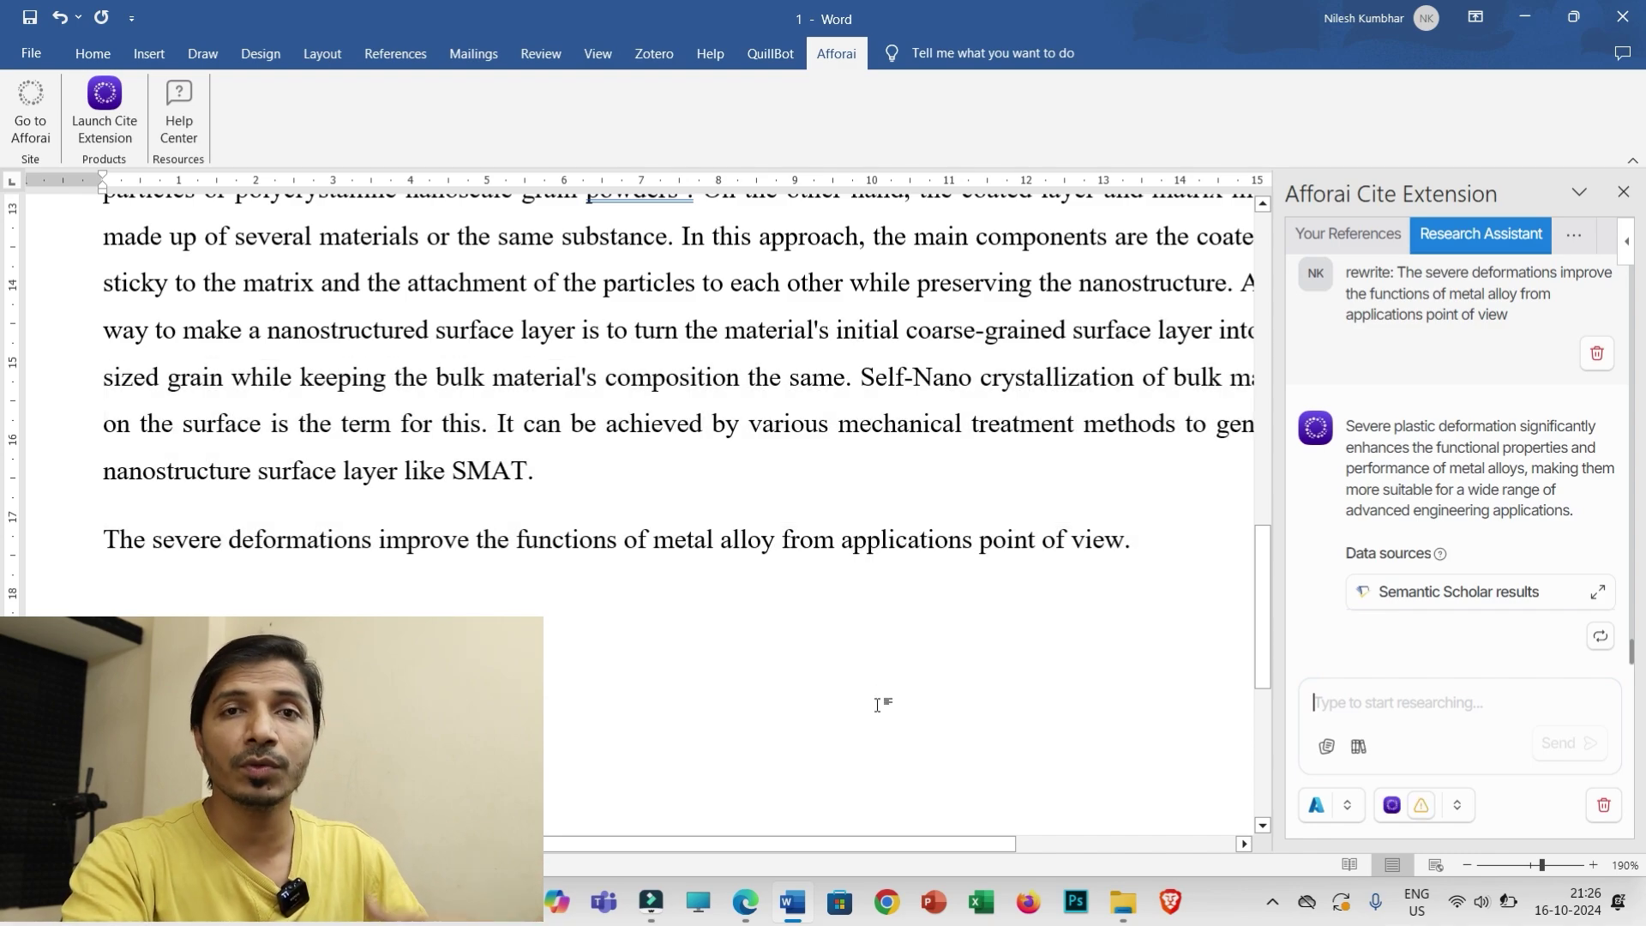
Select the paragraph beginning "Various coatings, deposition and processing" in the document
scroll(238, 404, "up", 3)
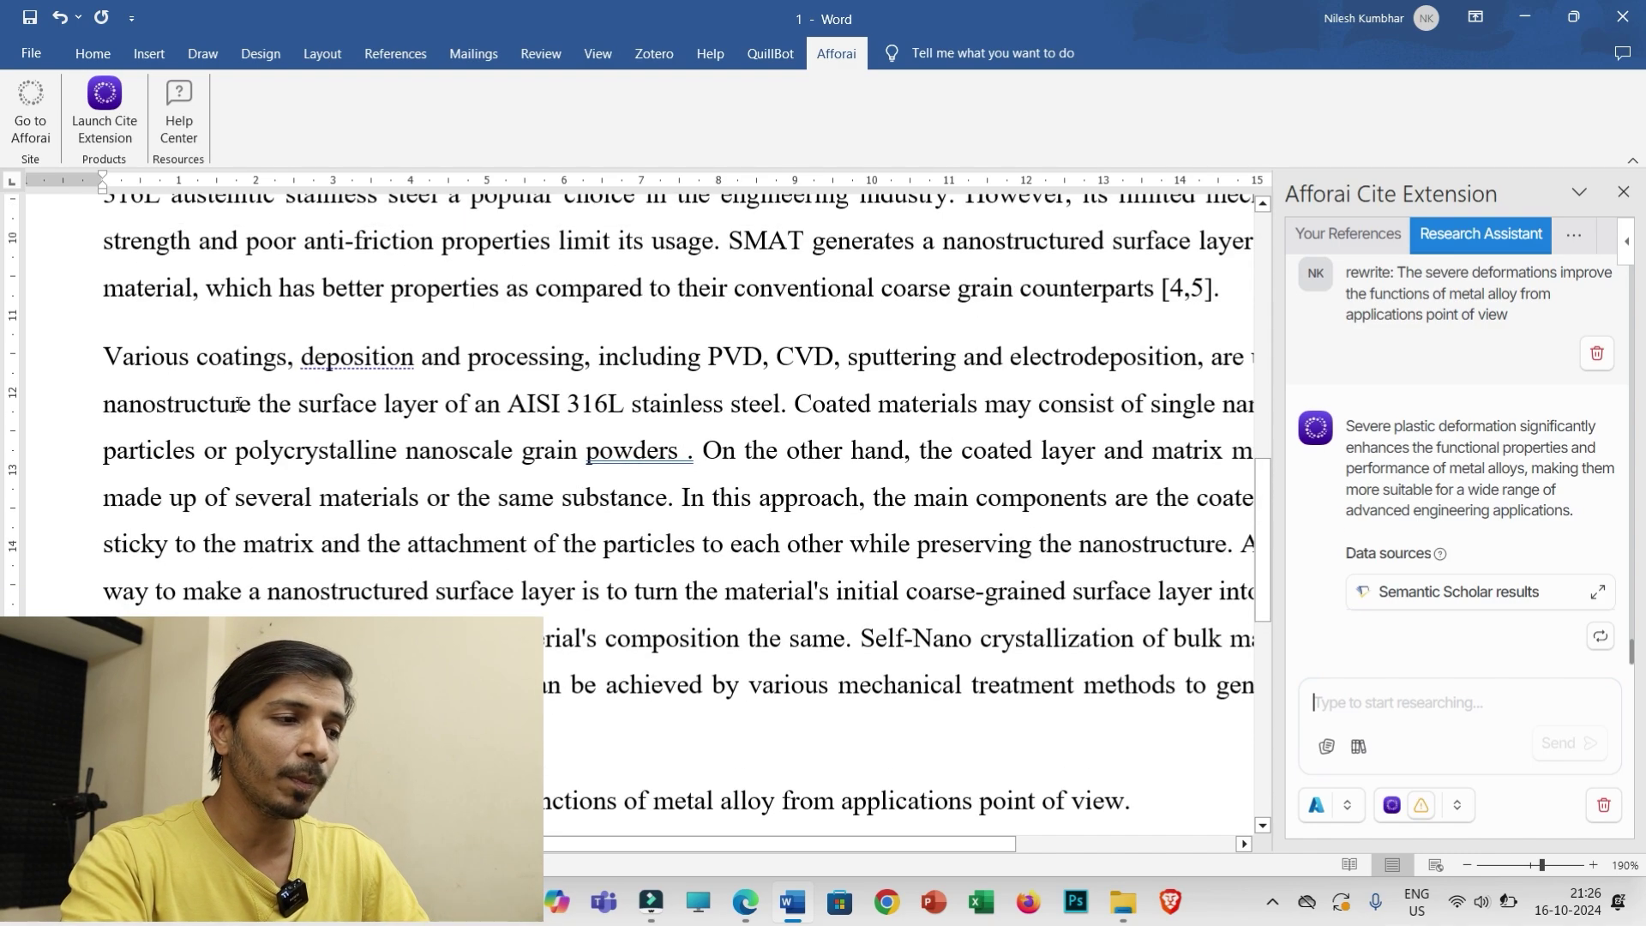
triple_click(100, 356)
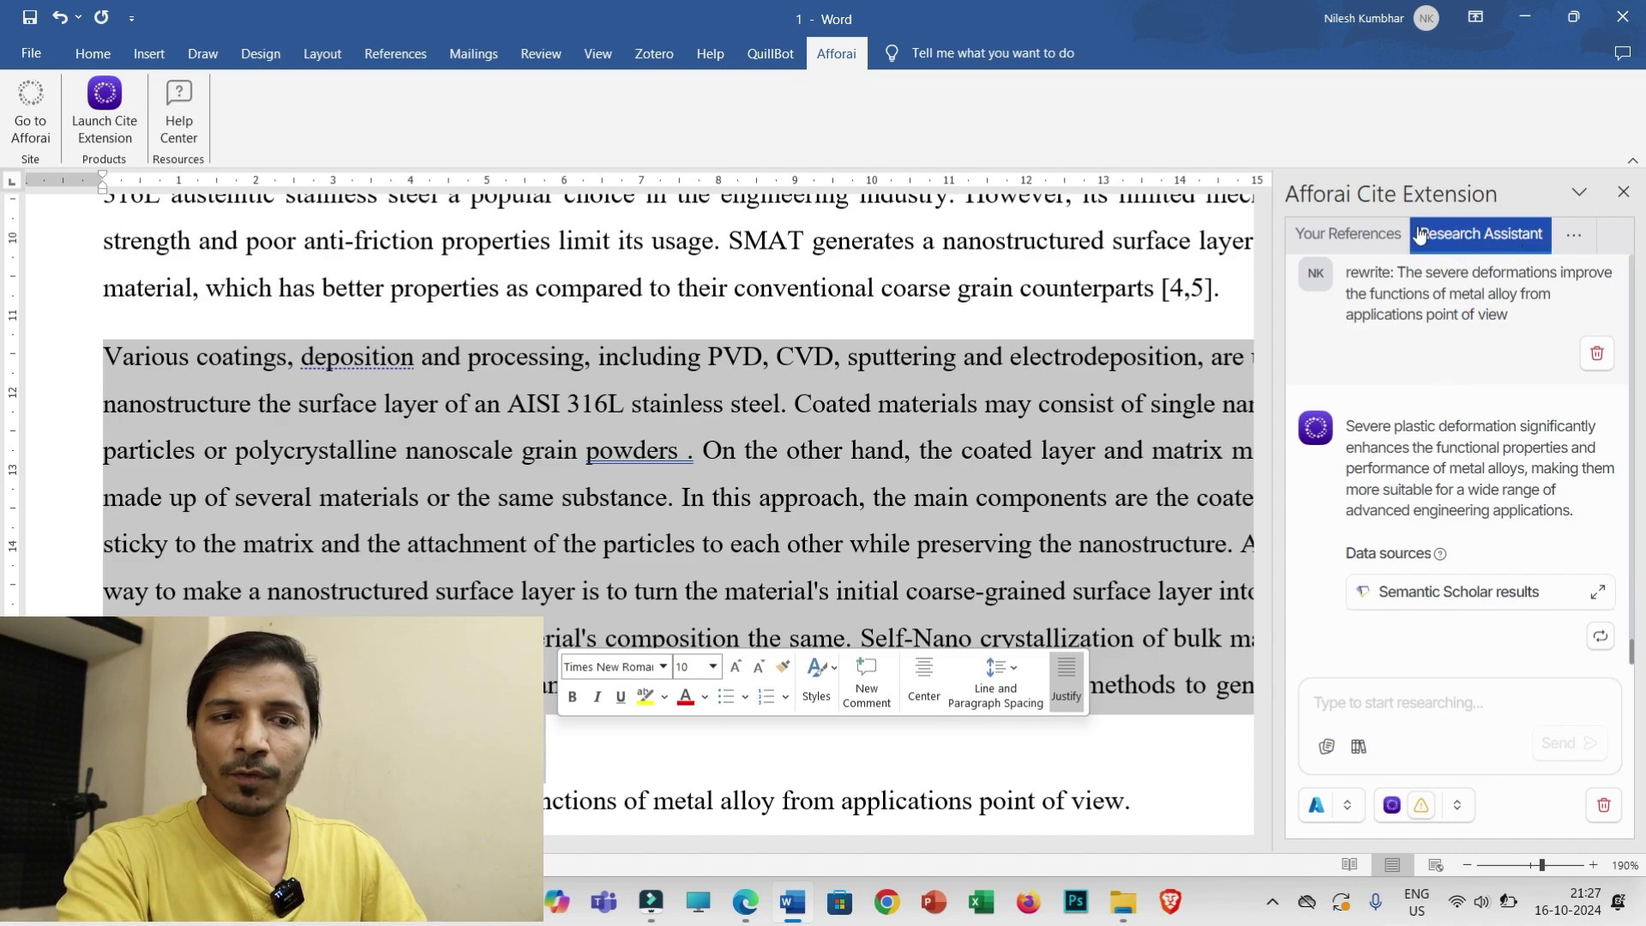
Cite the magnesium alloy bone plate paper and "Corrosion behavior of severely plastically deformed Mg and Mg alloys" together after "while preserving the nanostructure"
left_click(1352, 249)
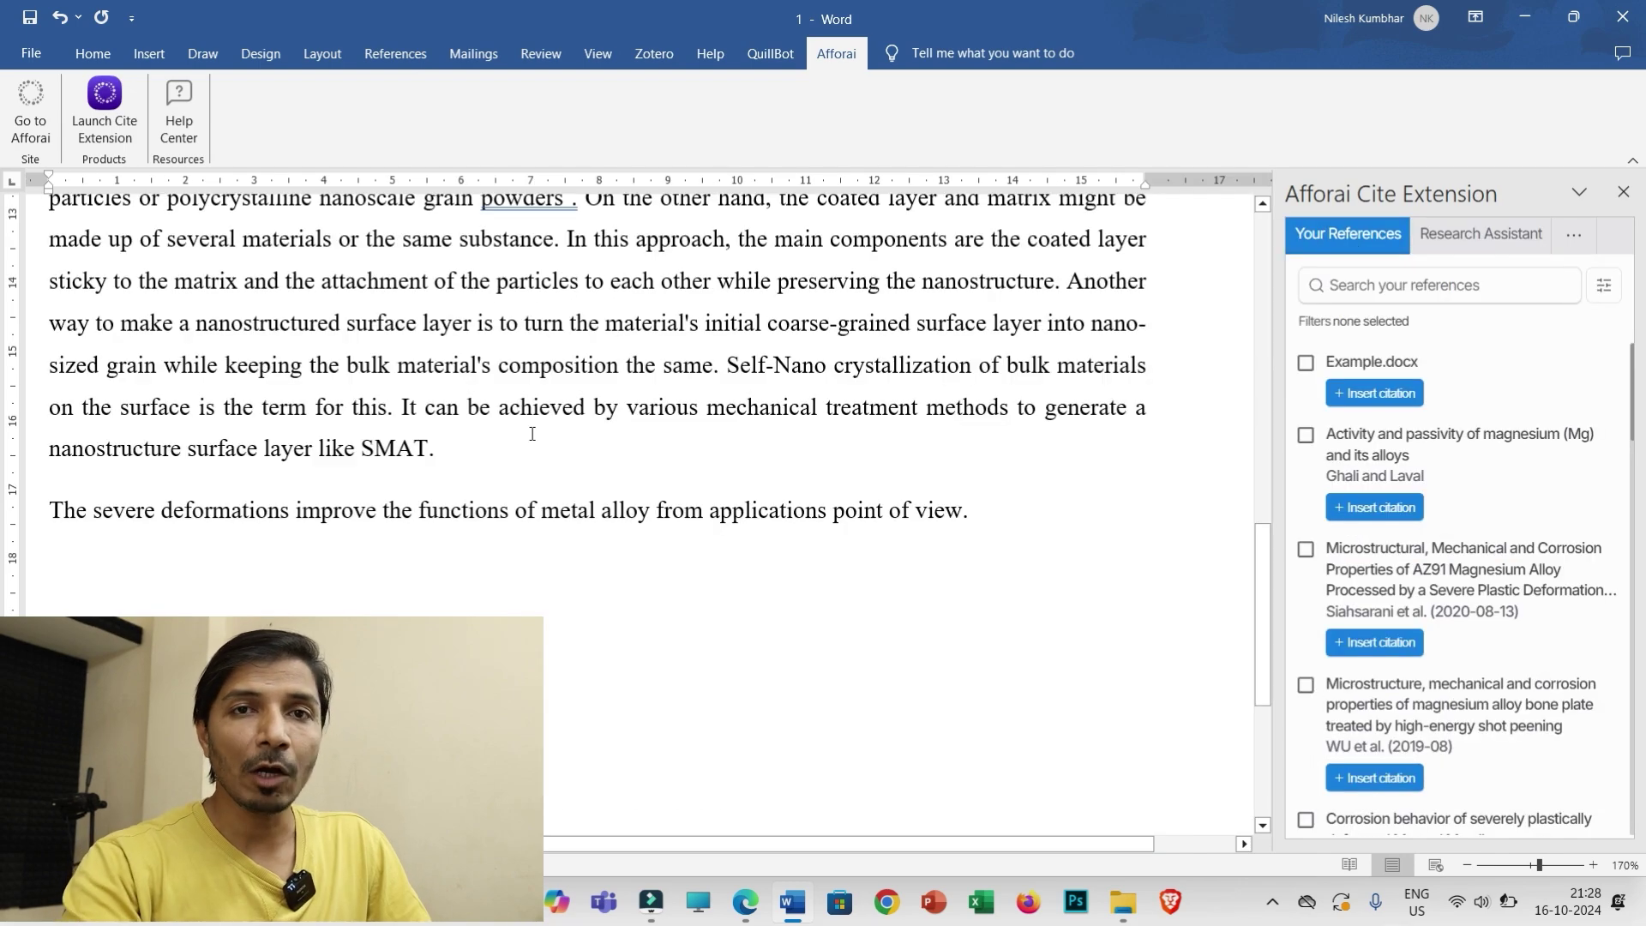
left_click(1057, 284)
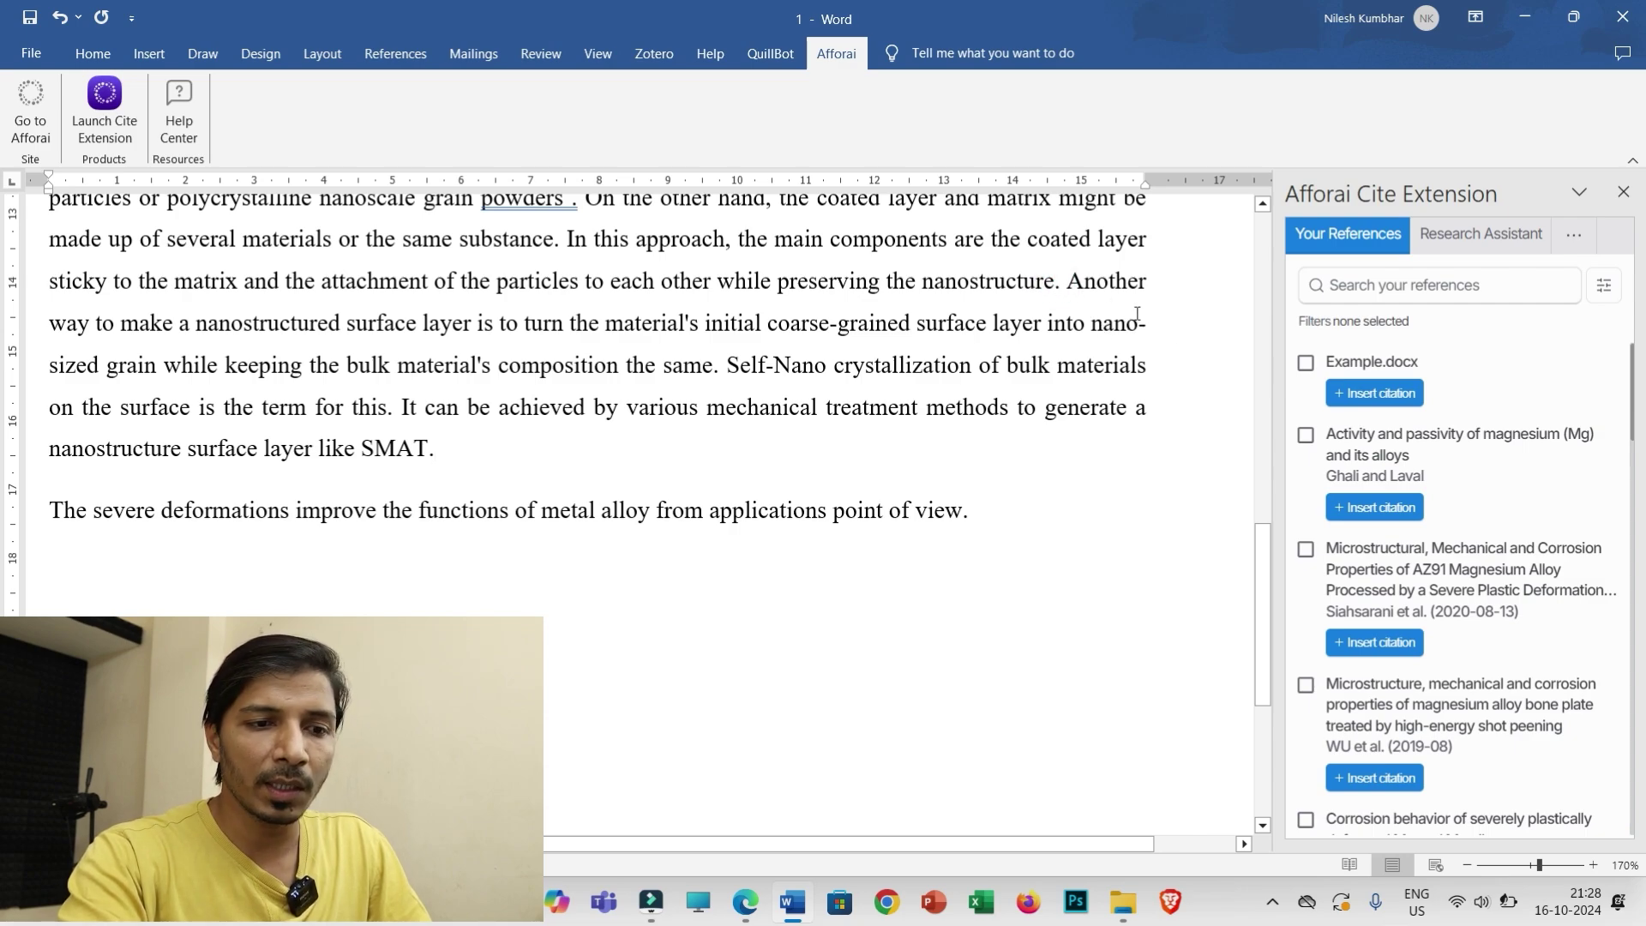
scroll(1442, 551, "down", 3)
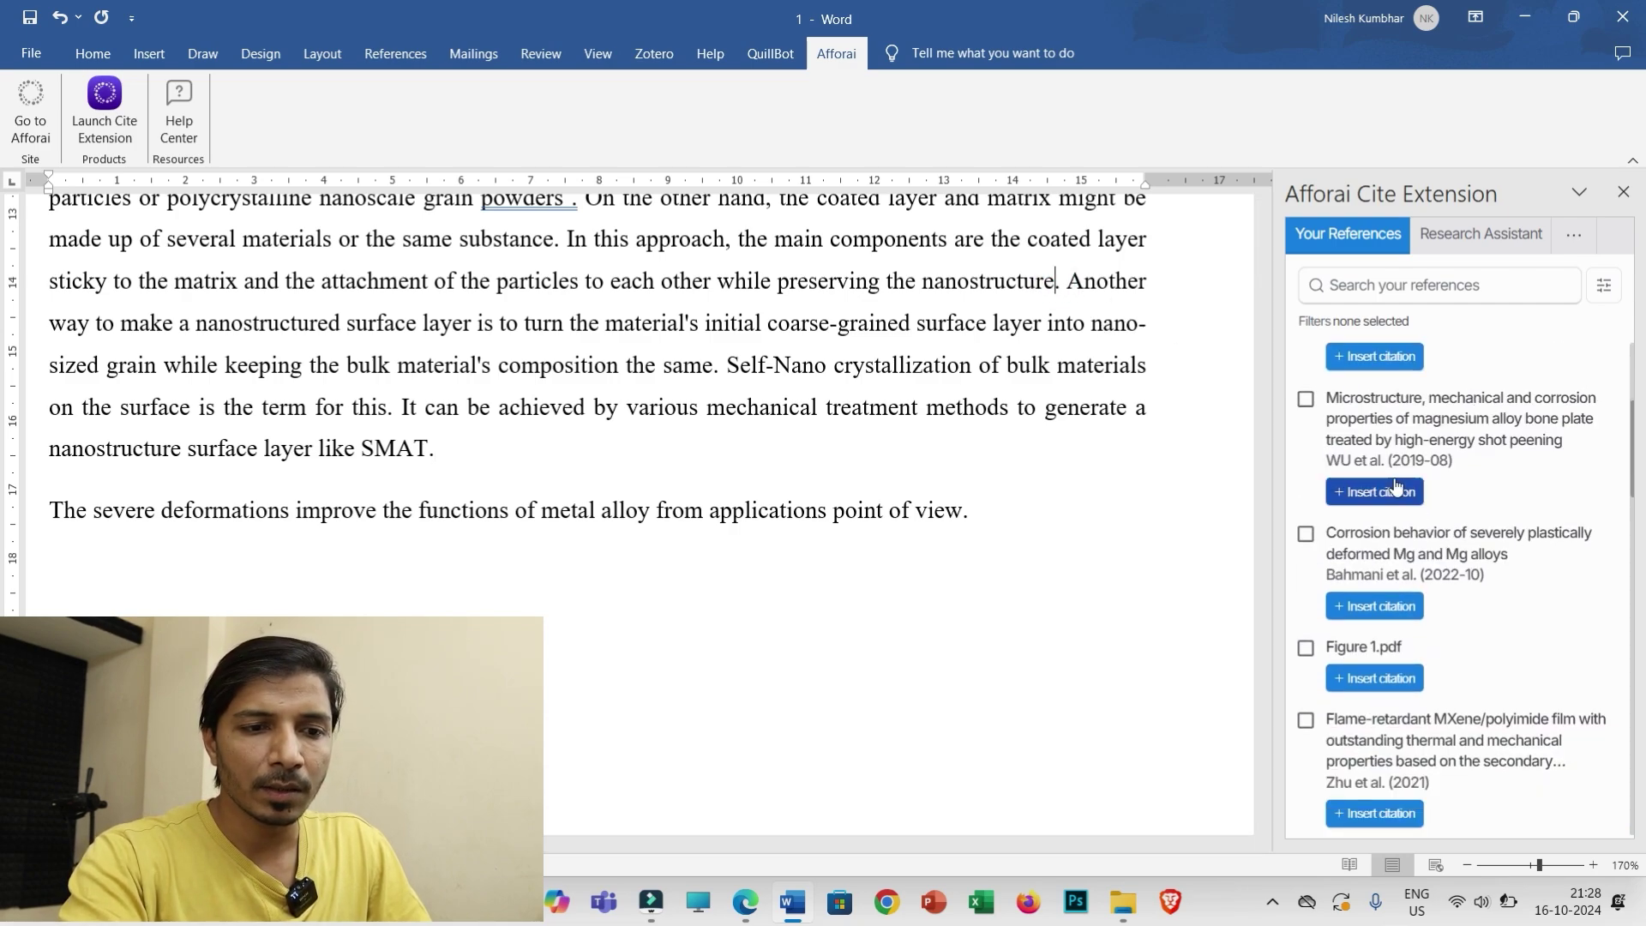
left_click(1306, 400)
left_click(1307, 535)
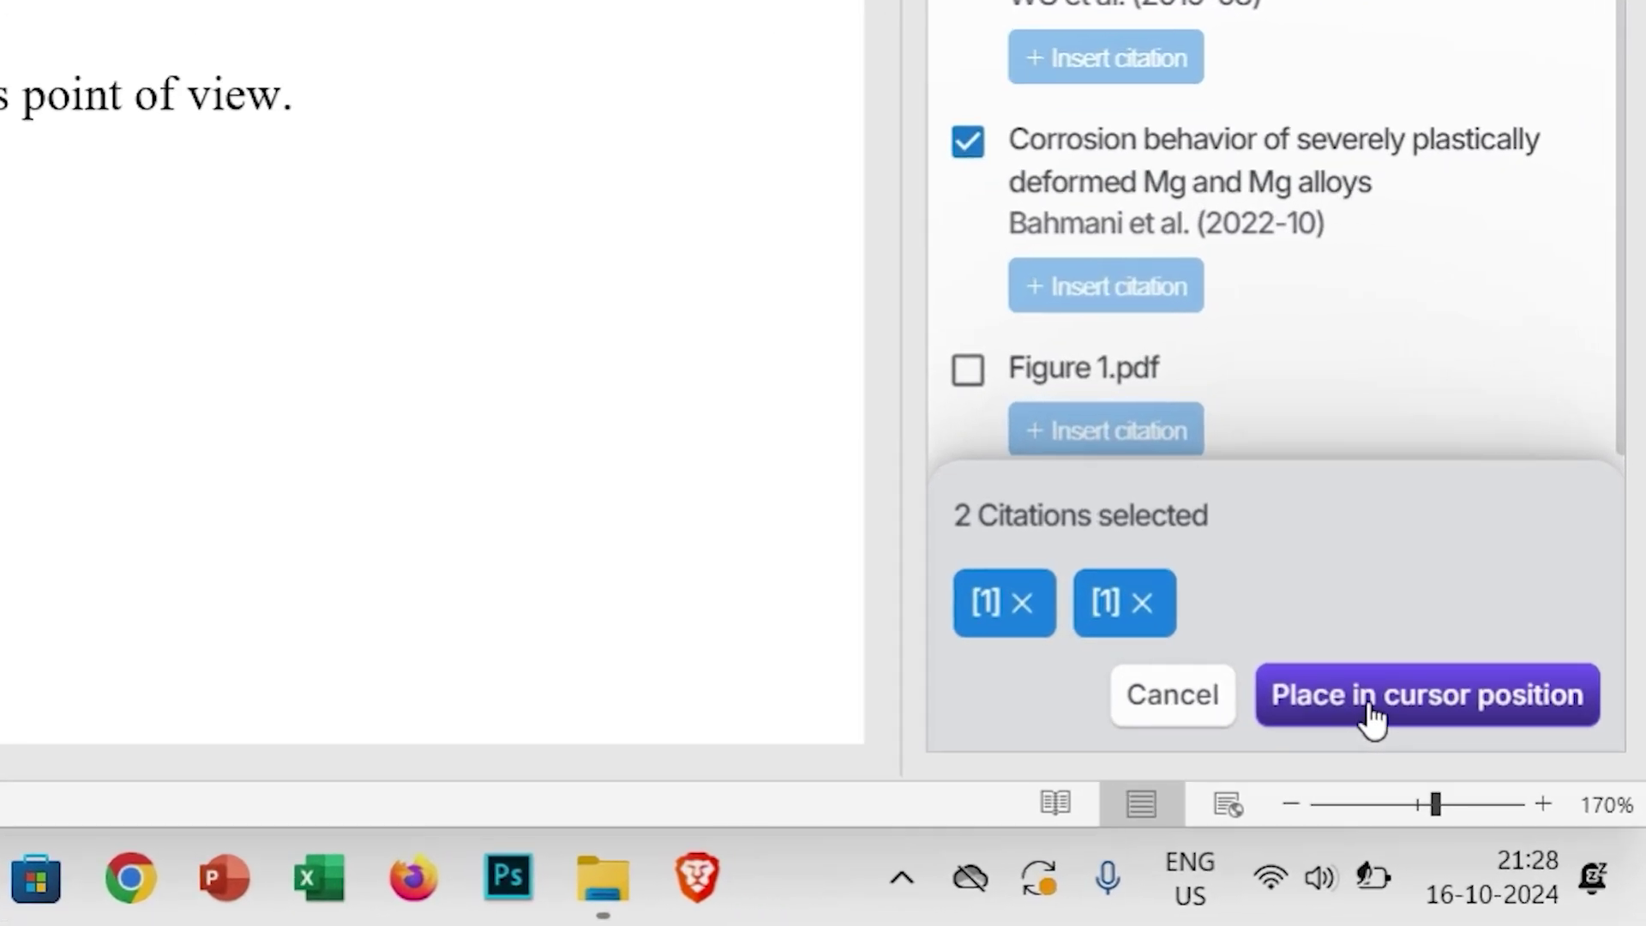
left_click(1506, 816)
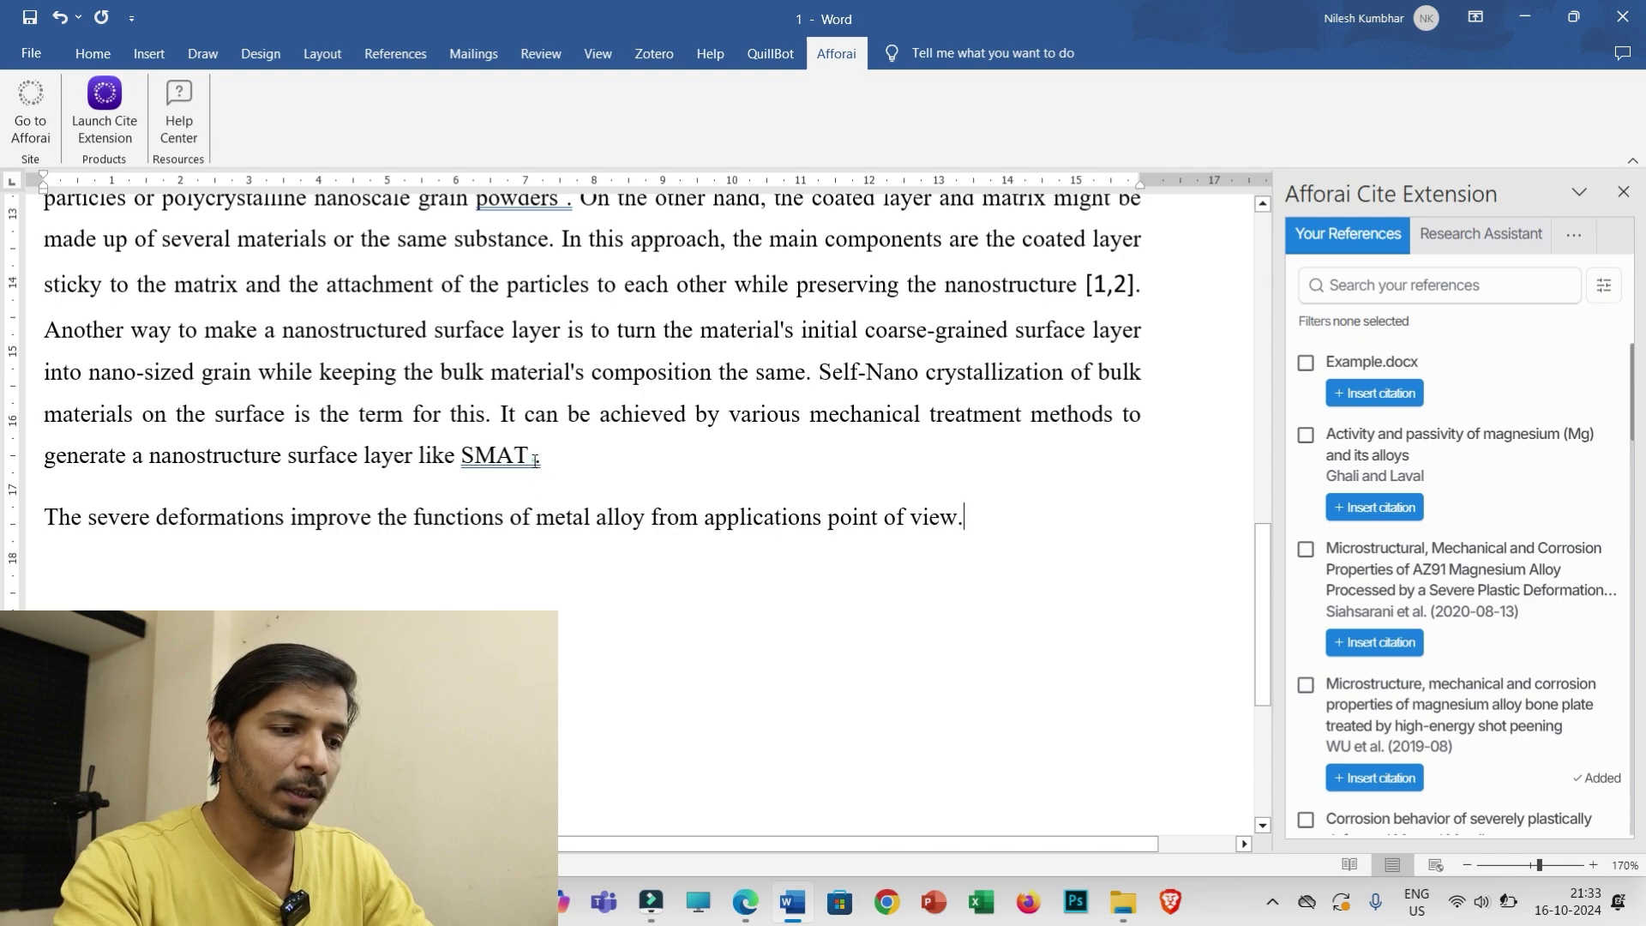
Cite the "Superior Wear-Resistance of Ti3C2Tx", "Covalent functionalization of MXenes" and "Corrosion Behavior of MgZnCa" papers together after "surface layer like SMAT"
scroll(1355, 570, "down", 2)
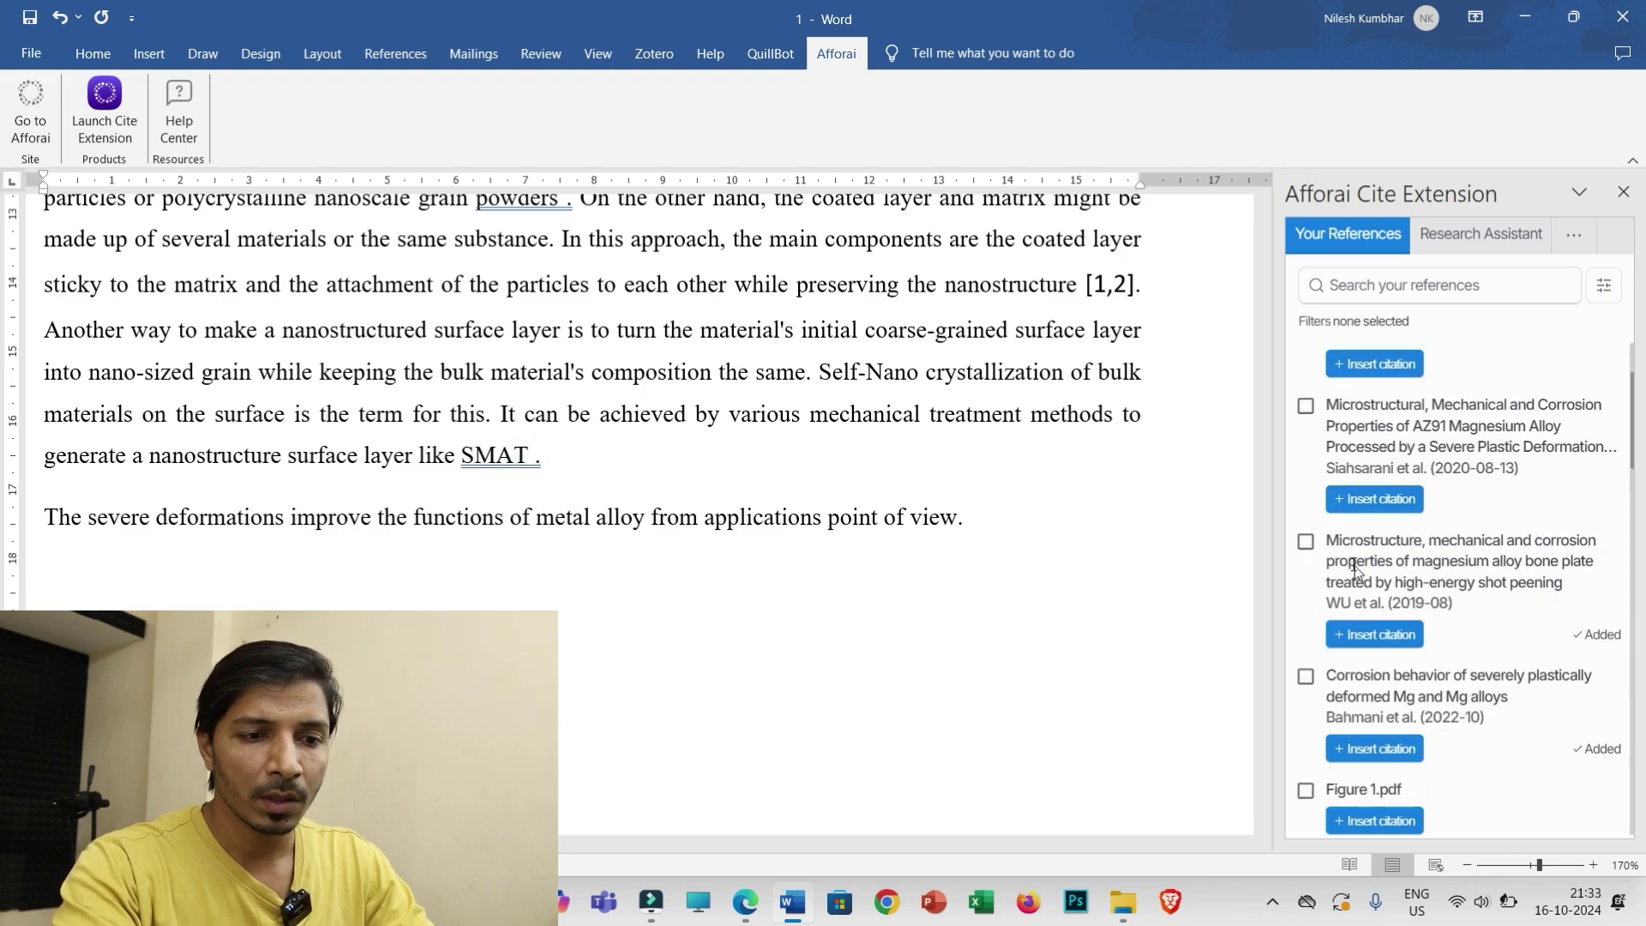
scroll(1354, 570, "down", 8)
scroll(1382, 588, "down", 5)
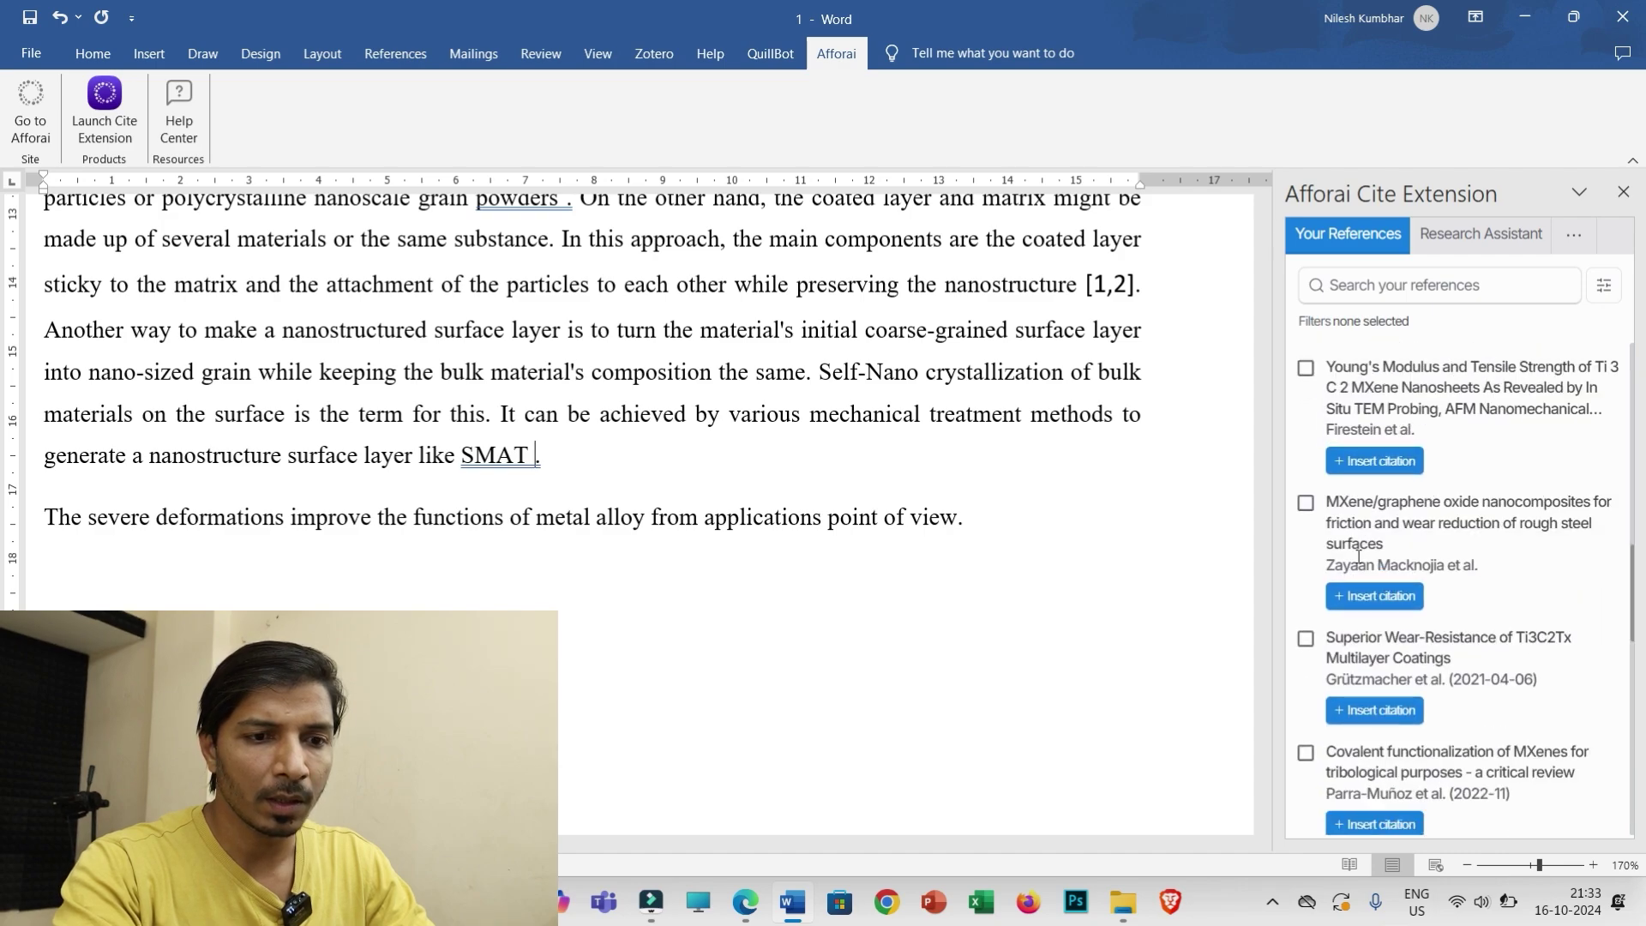
scroll(1387, 557, "down", 2)
left_click(1309, 500)
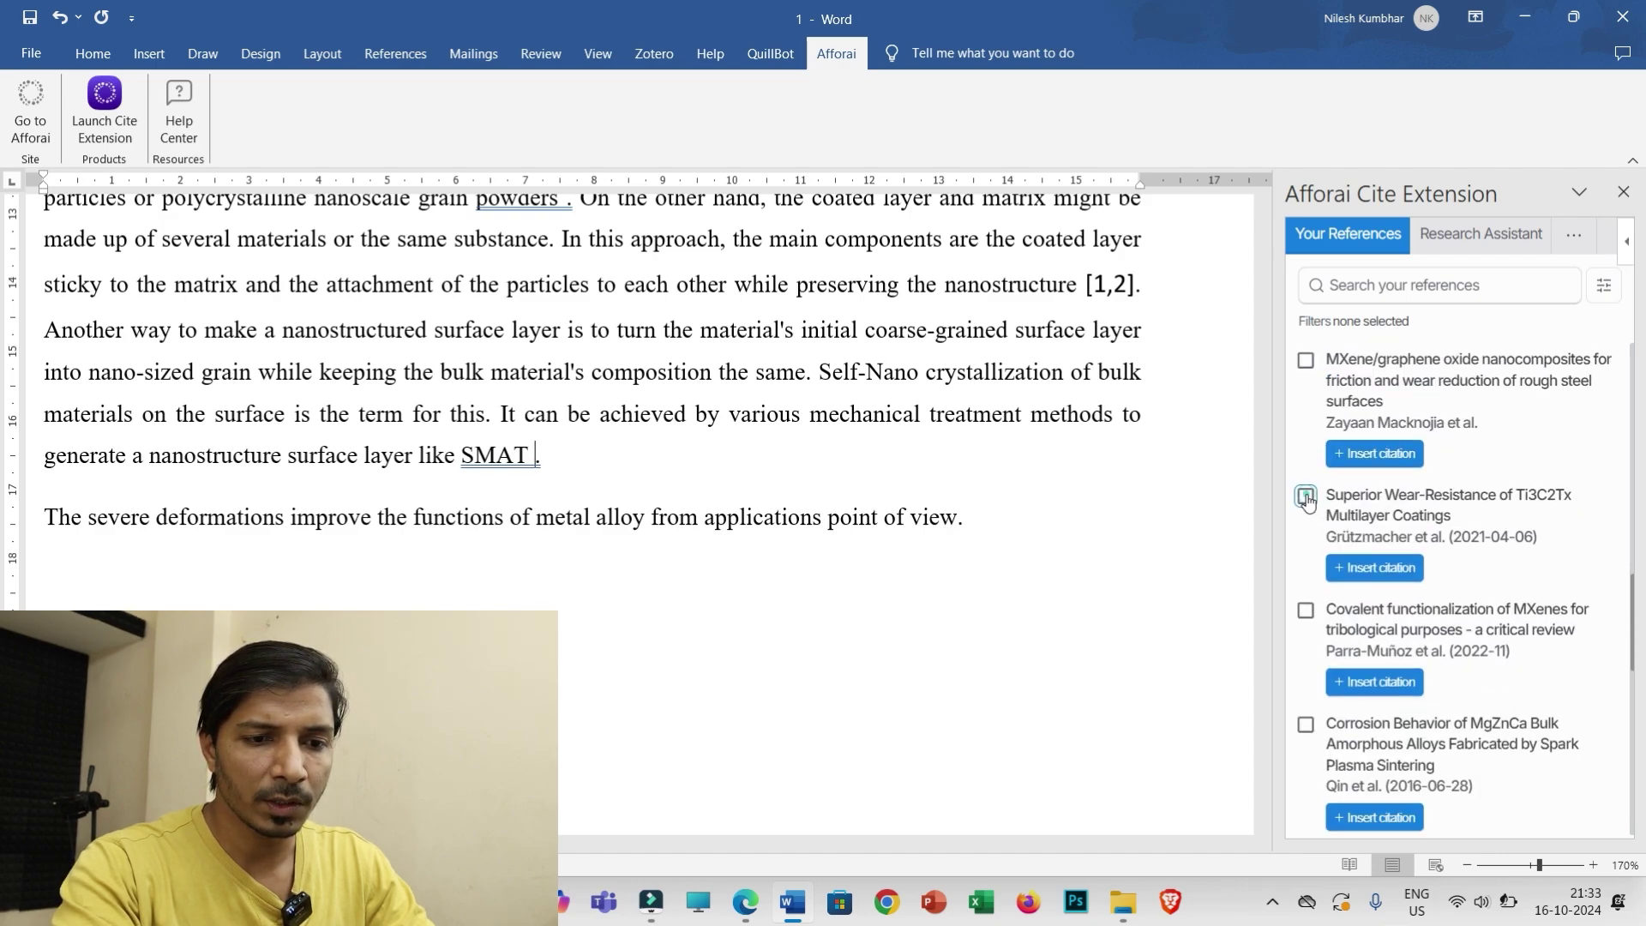
left_click(1305, 610)
scroll(1411, 571, "down", 4)
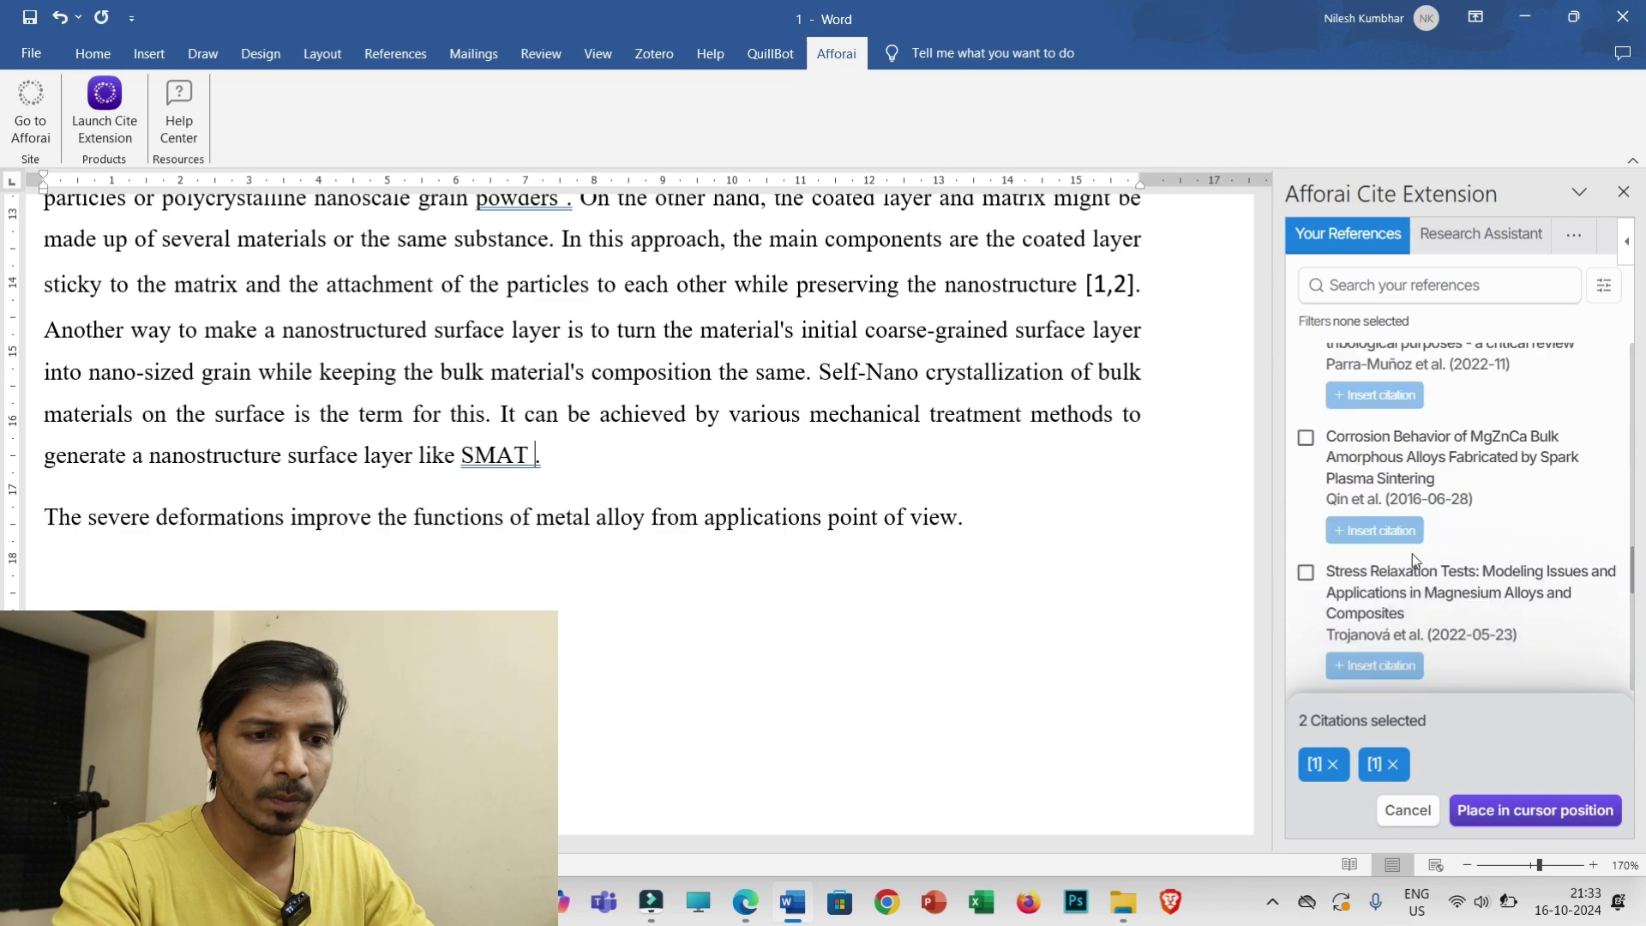
left_click(1306, 438)
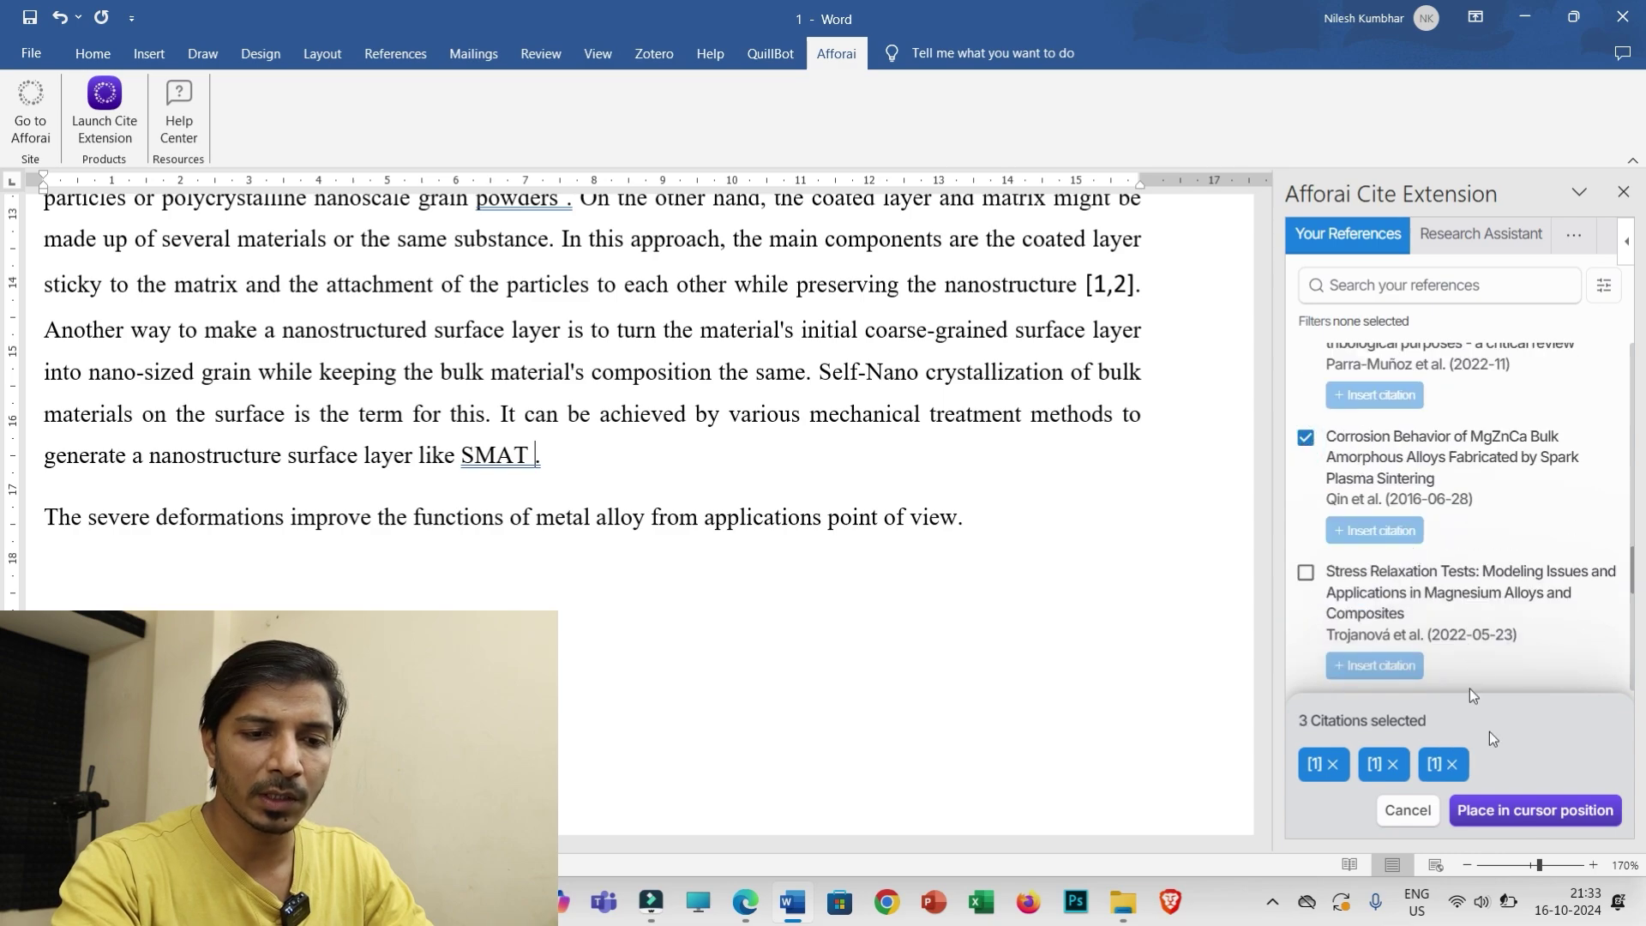
left_click(1527, 817)
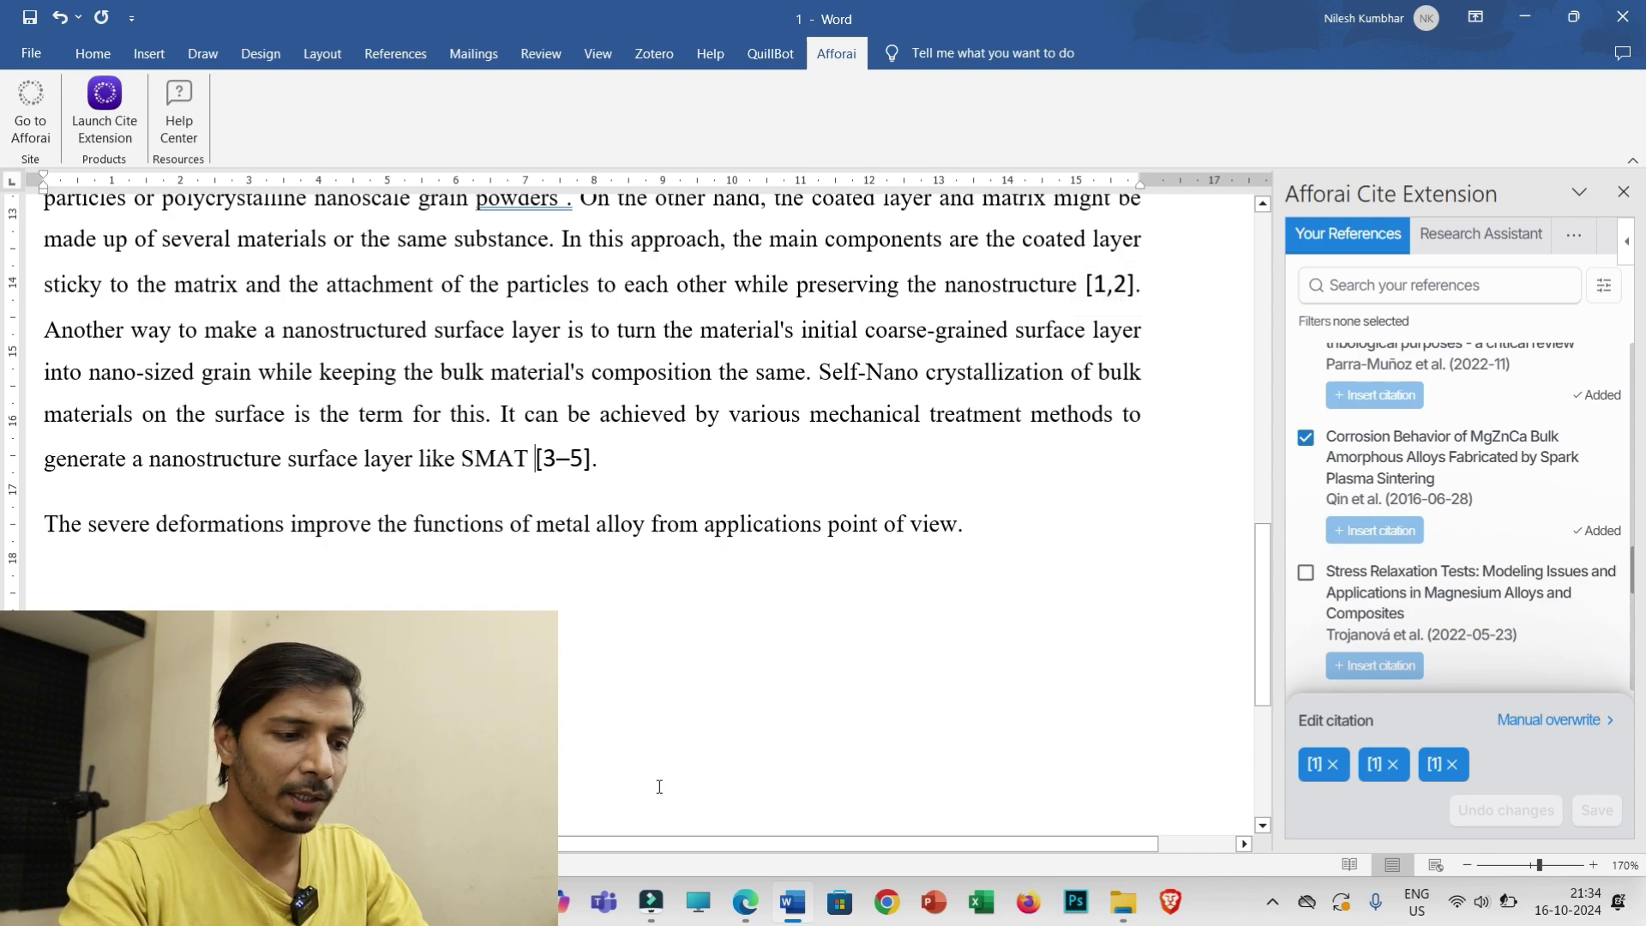
Insert the bibliography of the cited papers below the document's last sentence
left_click_drag(605, 841, 557, 841)
left_click(113, 604)
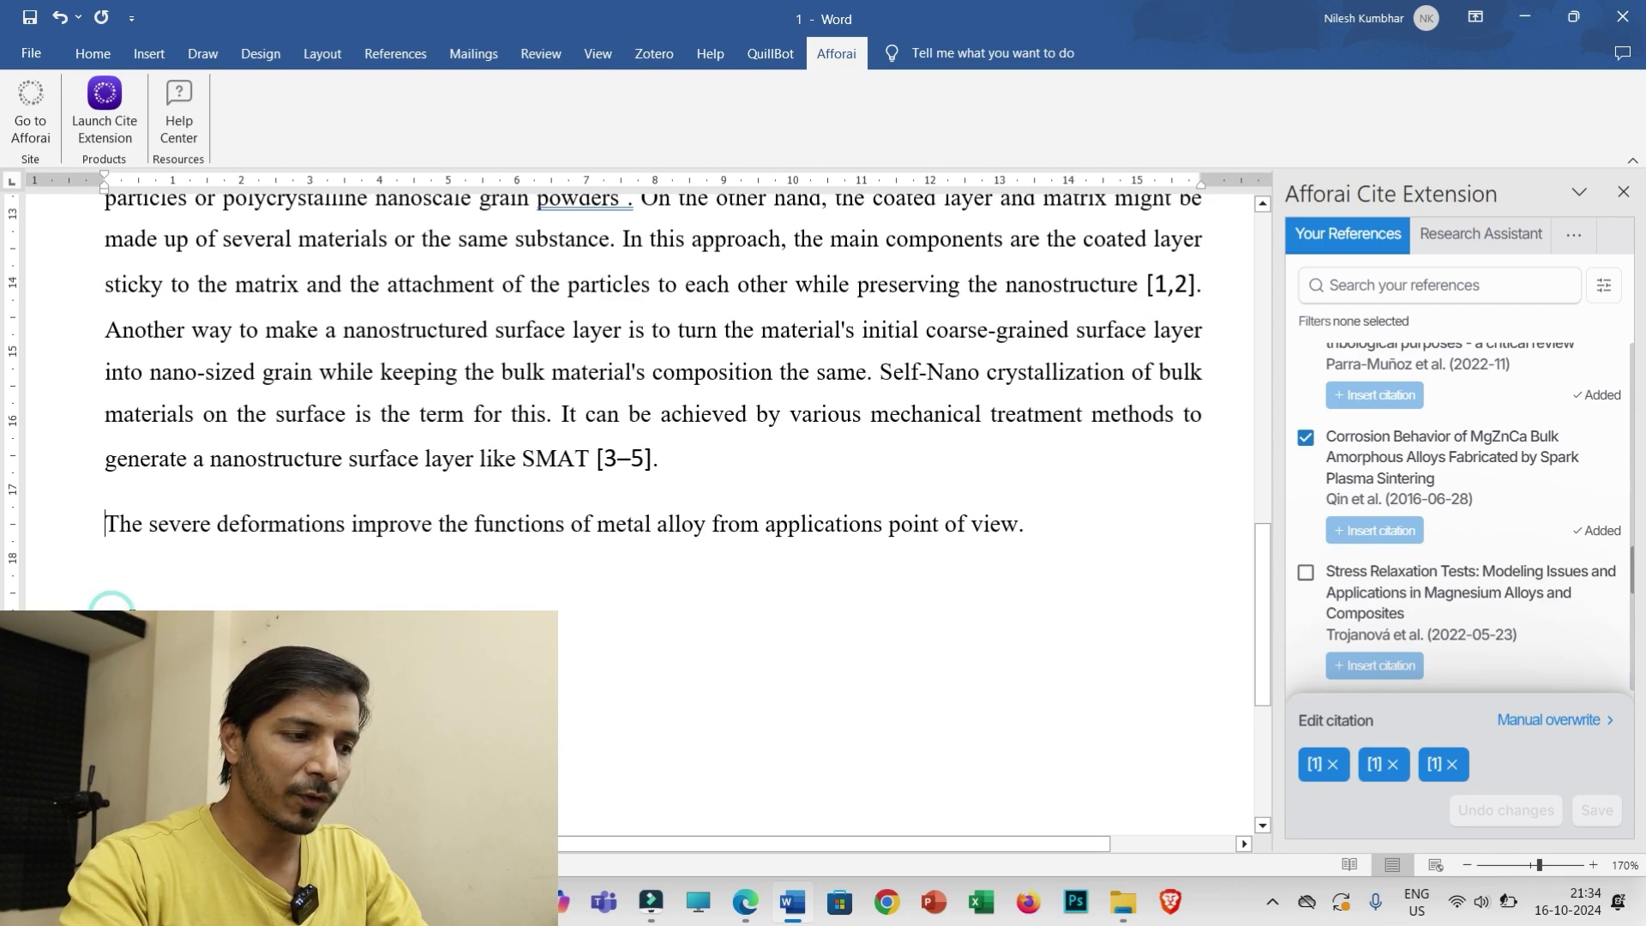
left_click(103, 588)
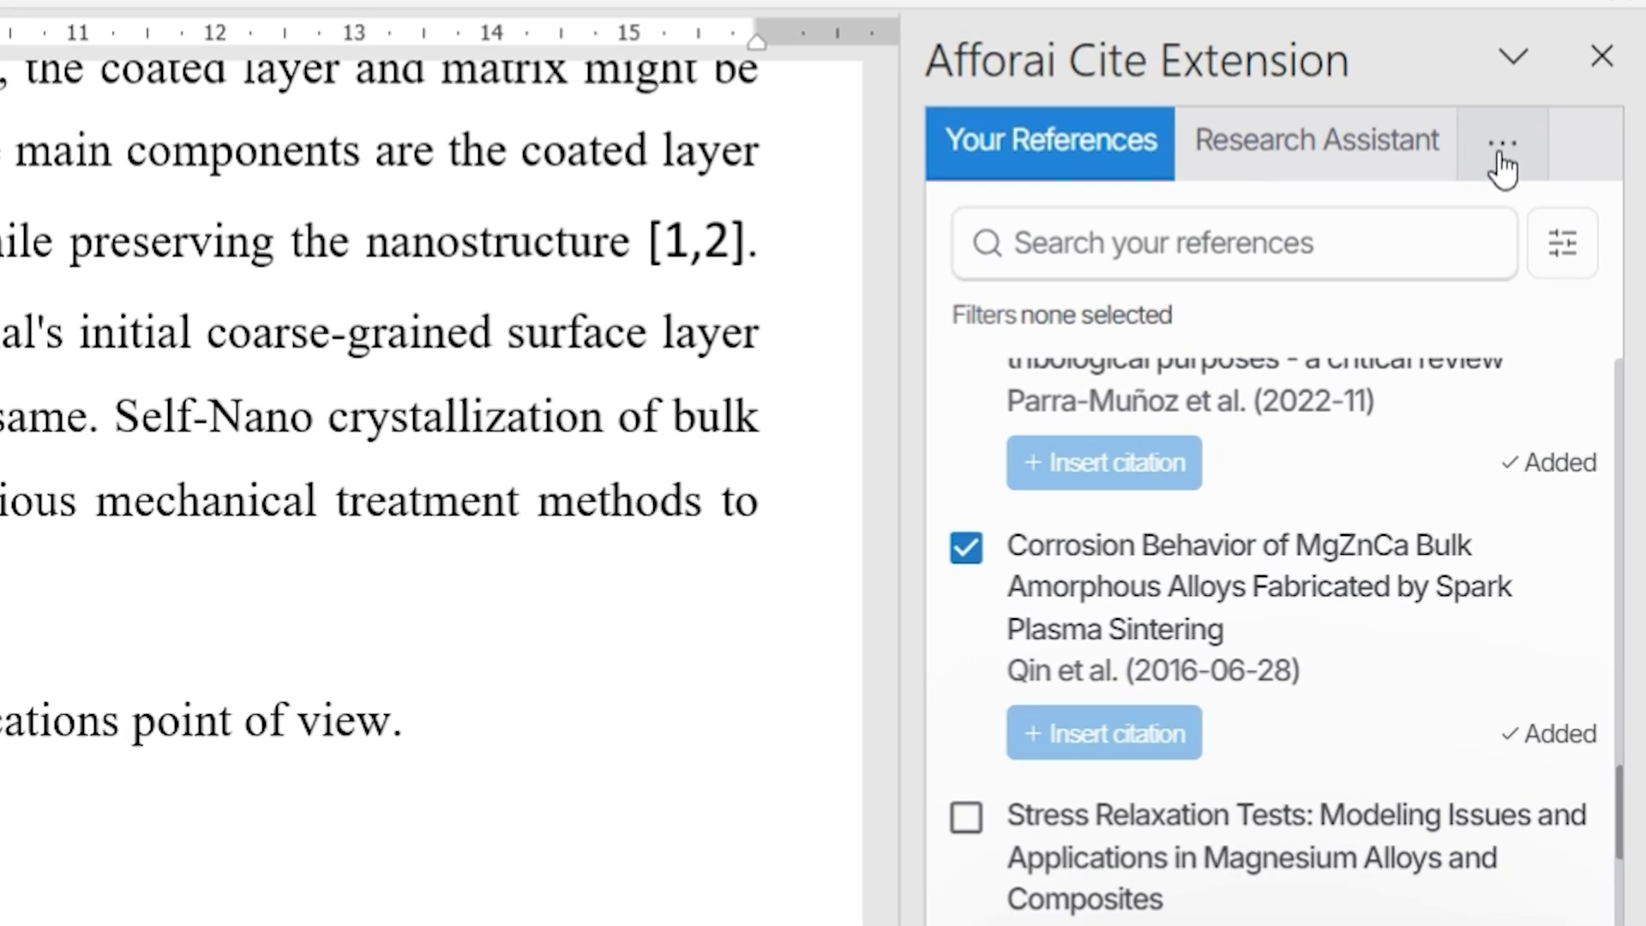
left_click(1501, 154)
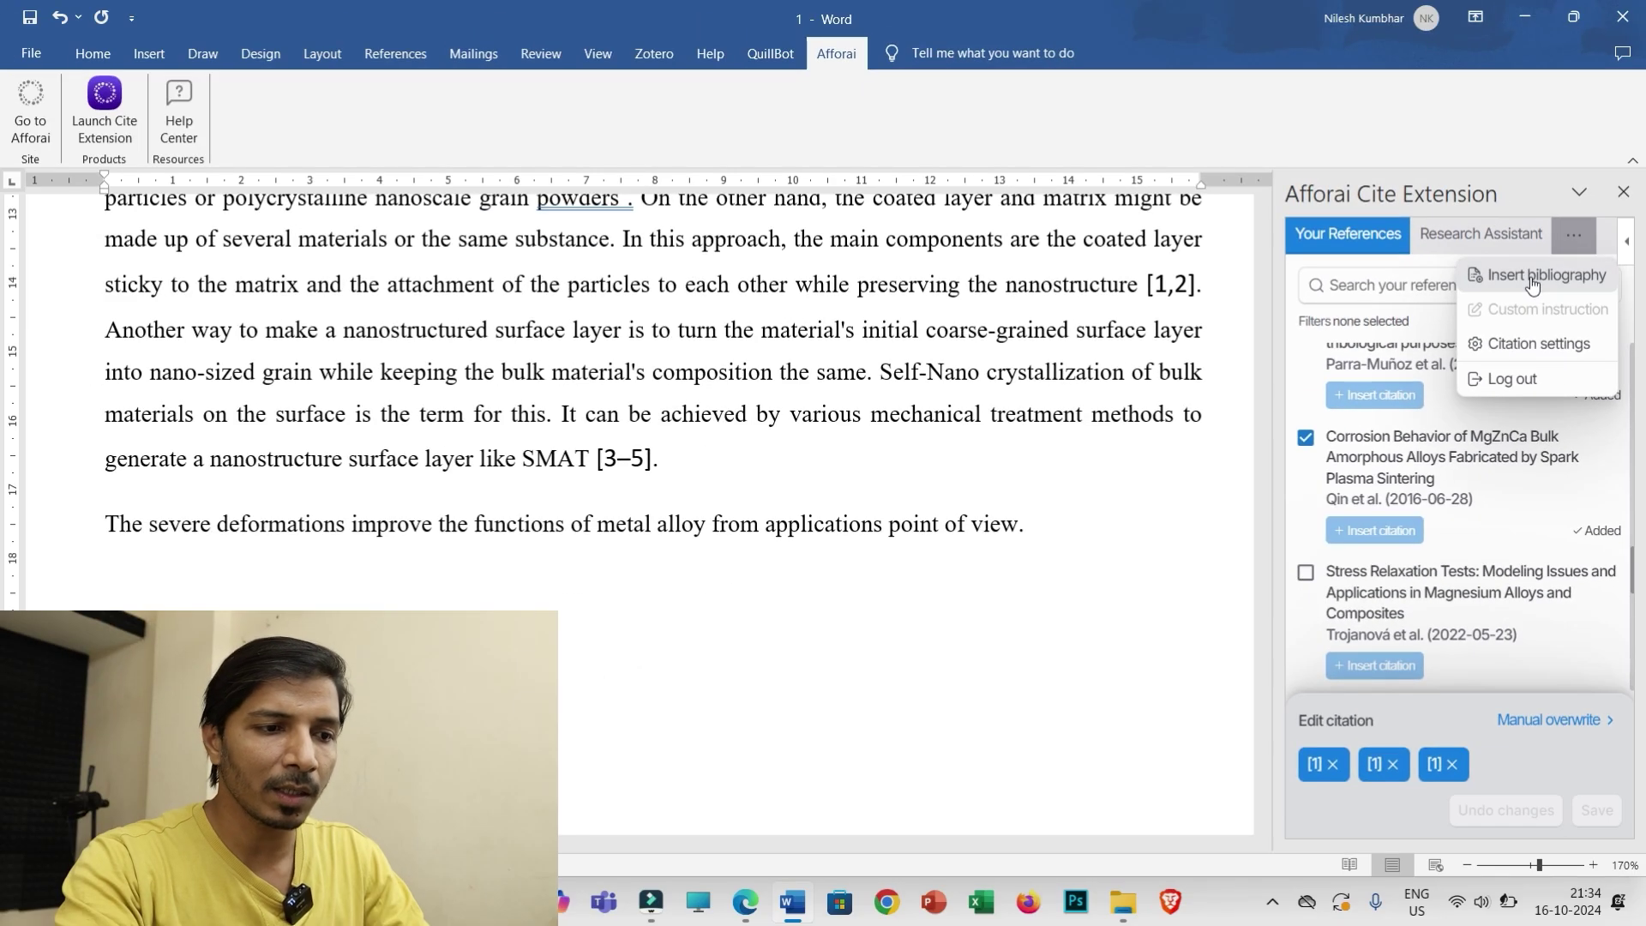
left_click(1419, 224)
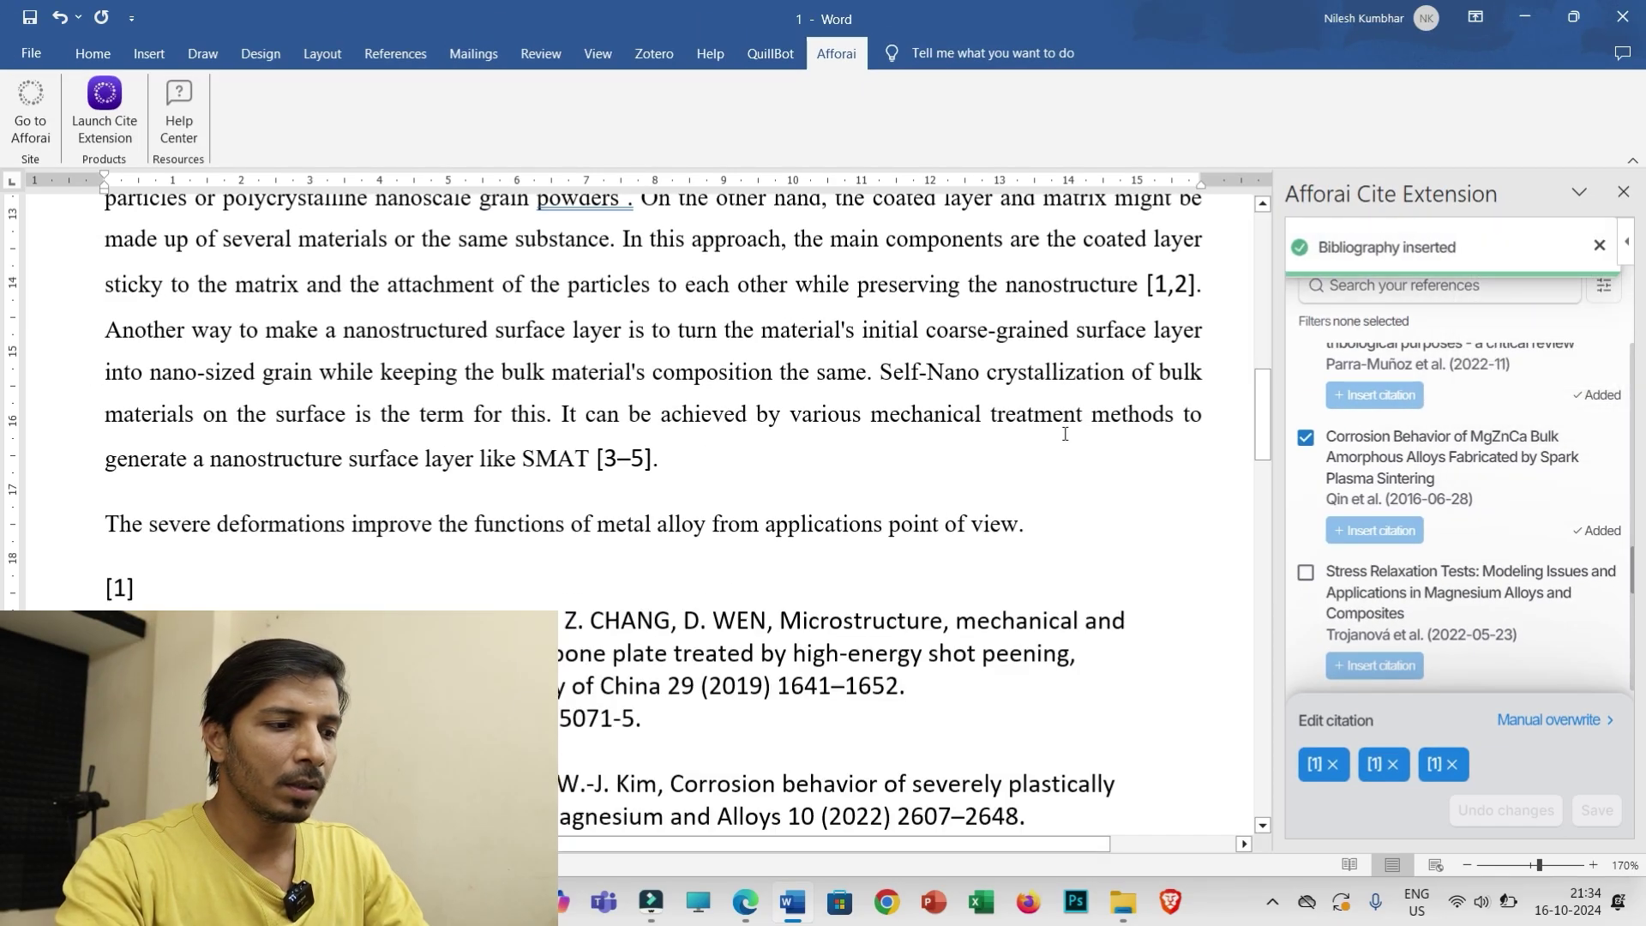
Review the inserted bibliography entries against the numbered citations in the paragraph on coatings and processing
scroll(579, 642, "down", 3)
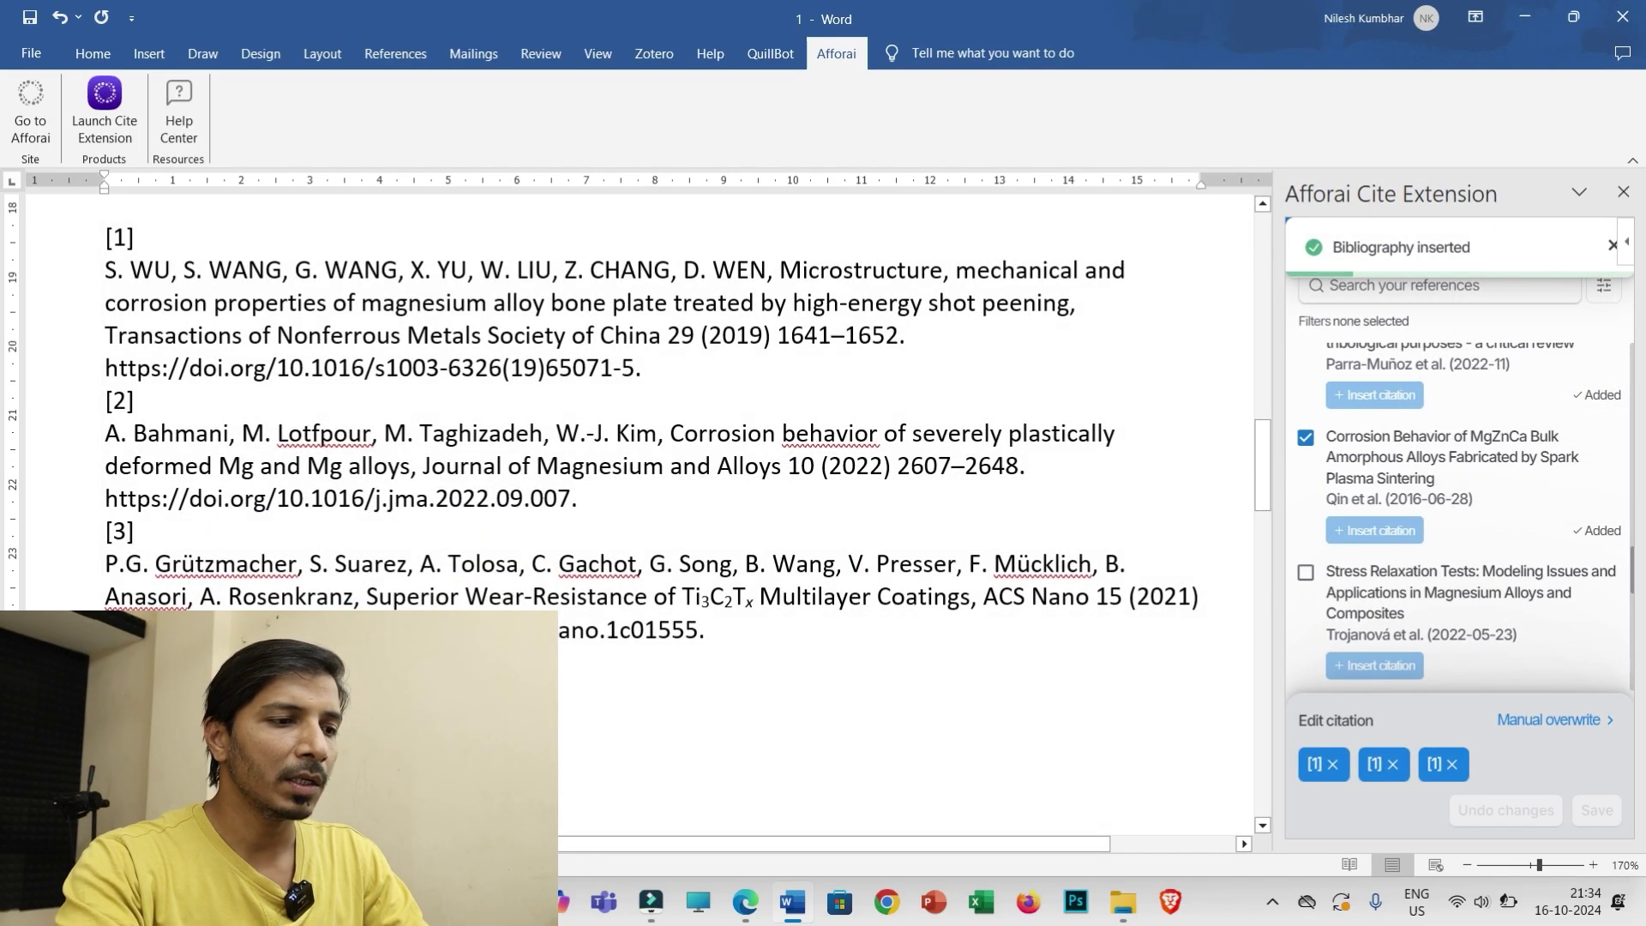
scroll(579, 641, "up", 1)
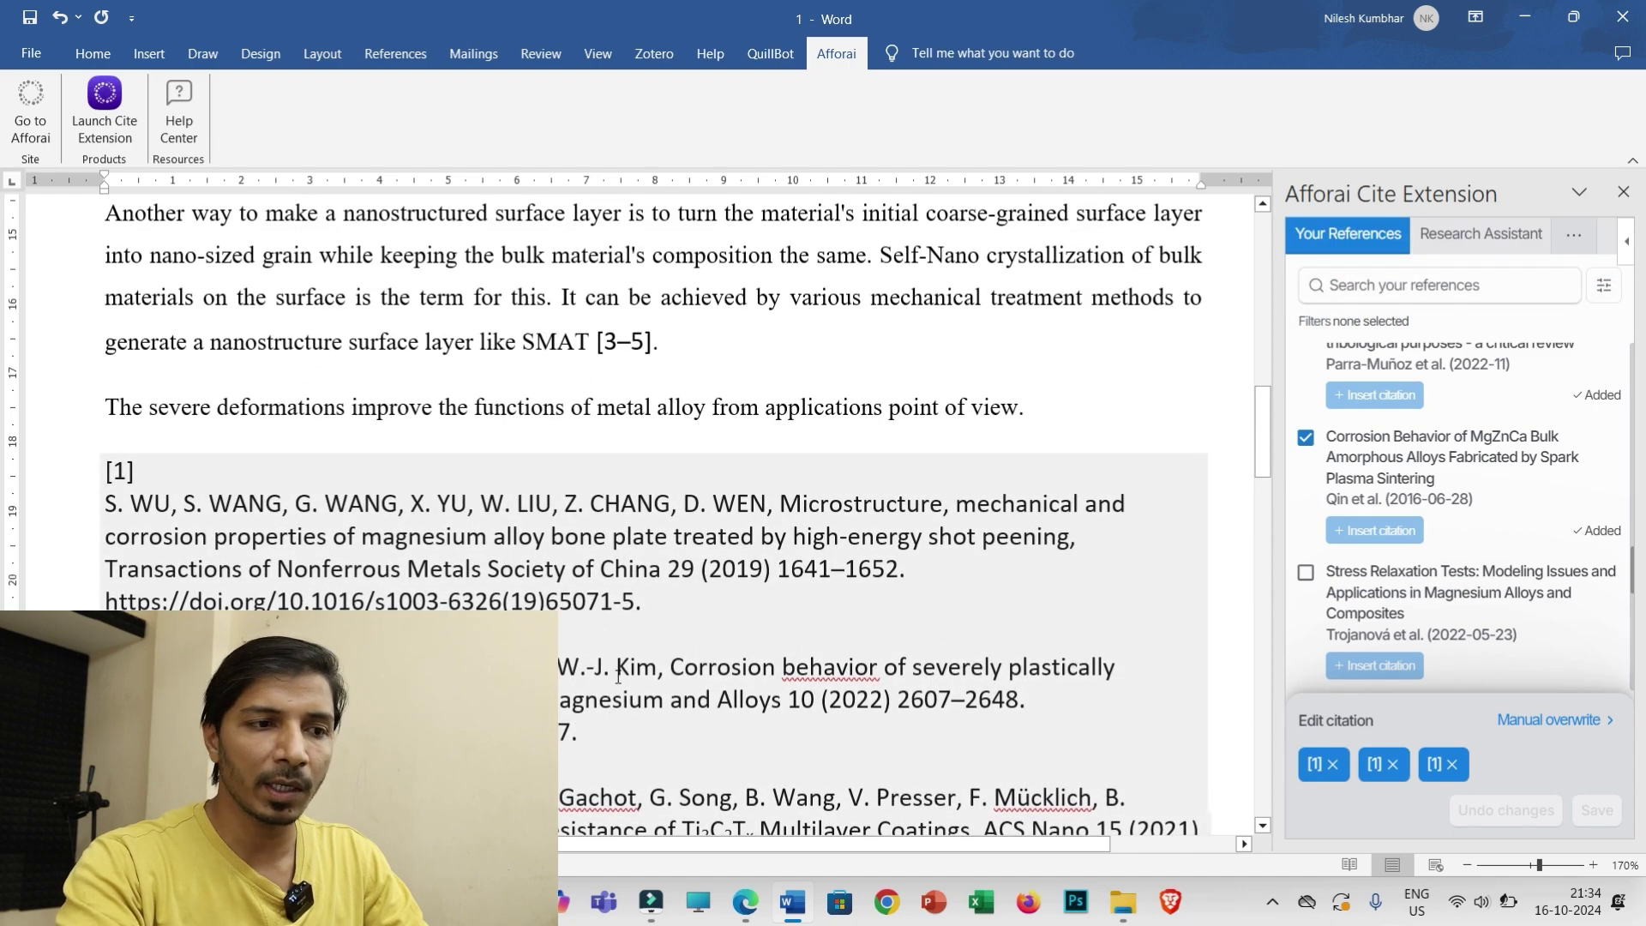
scroll(618, 678, "up", 1)
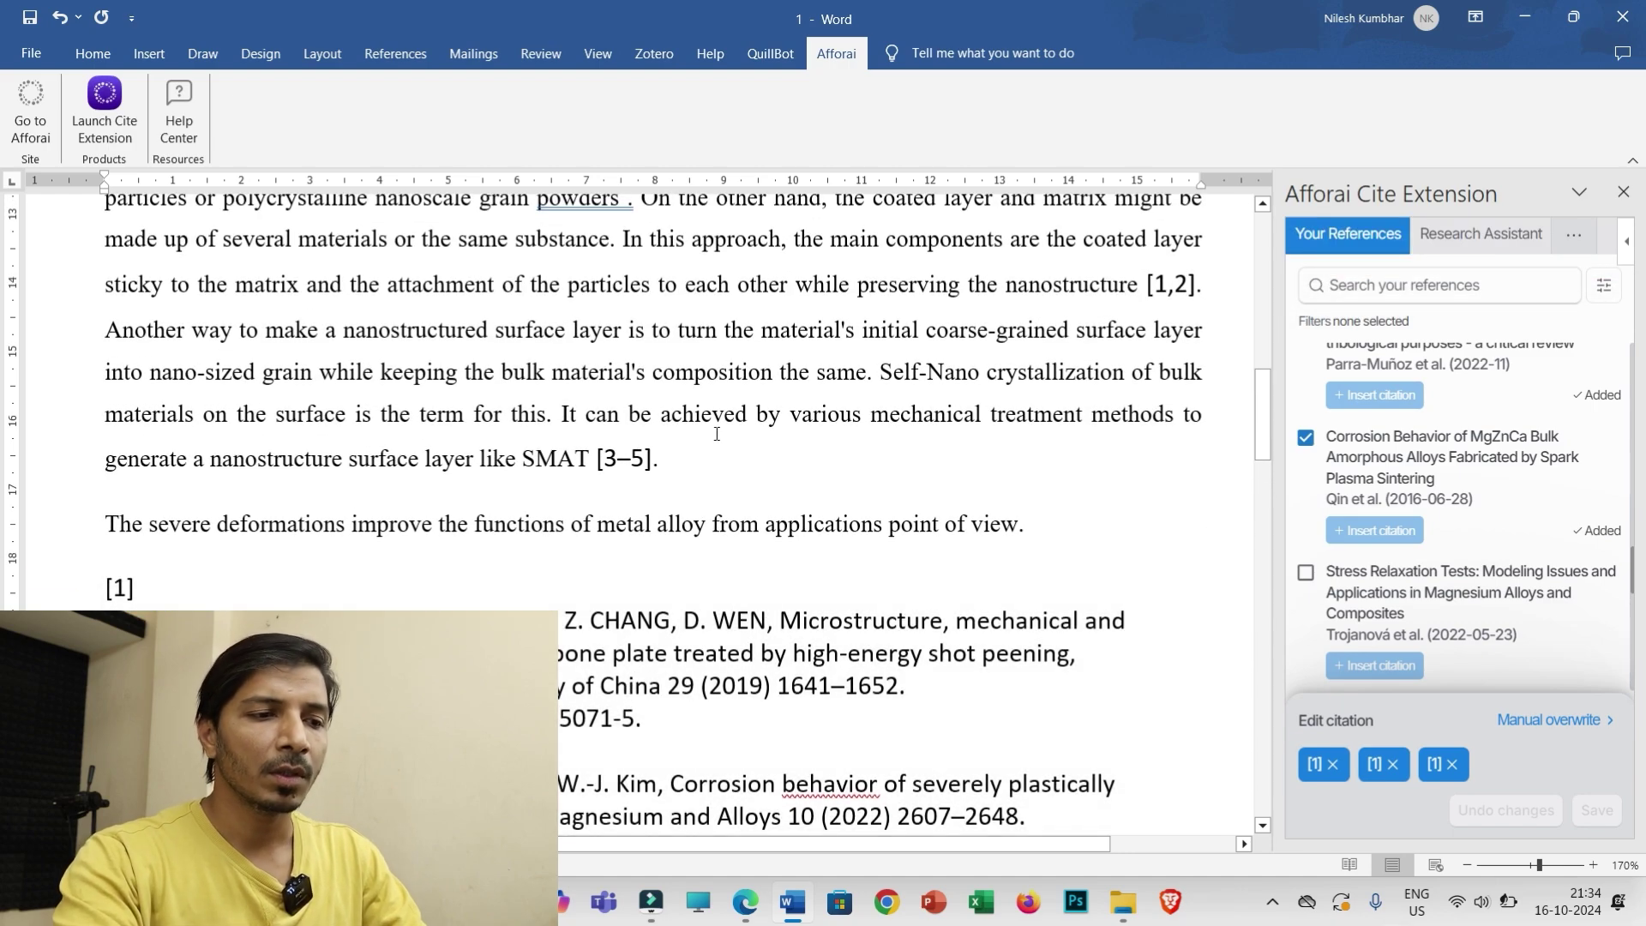
scroll(758, 569, "up", 1)
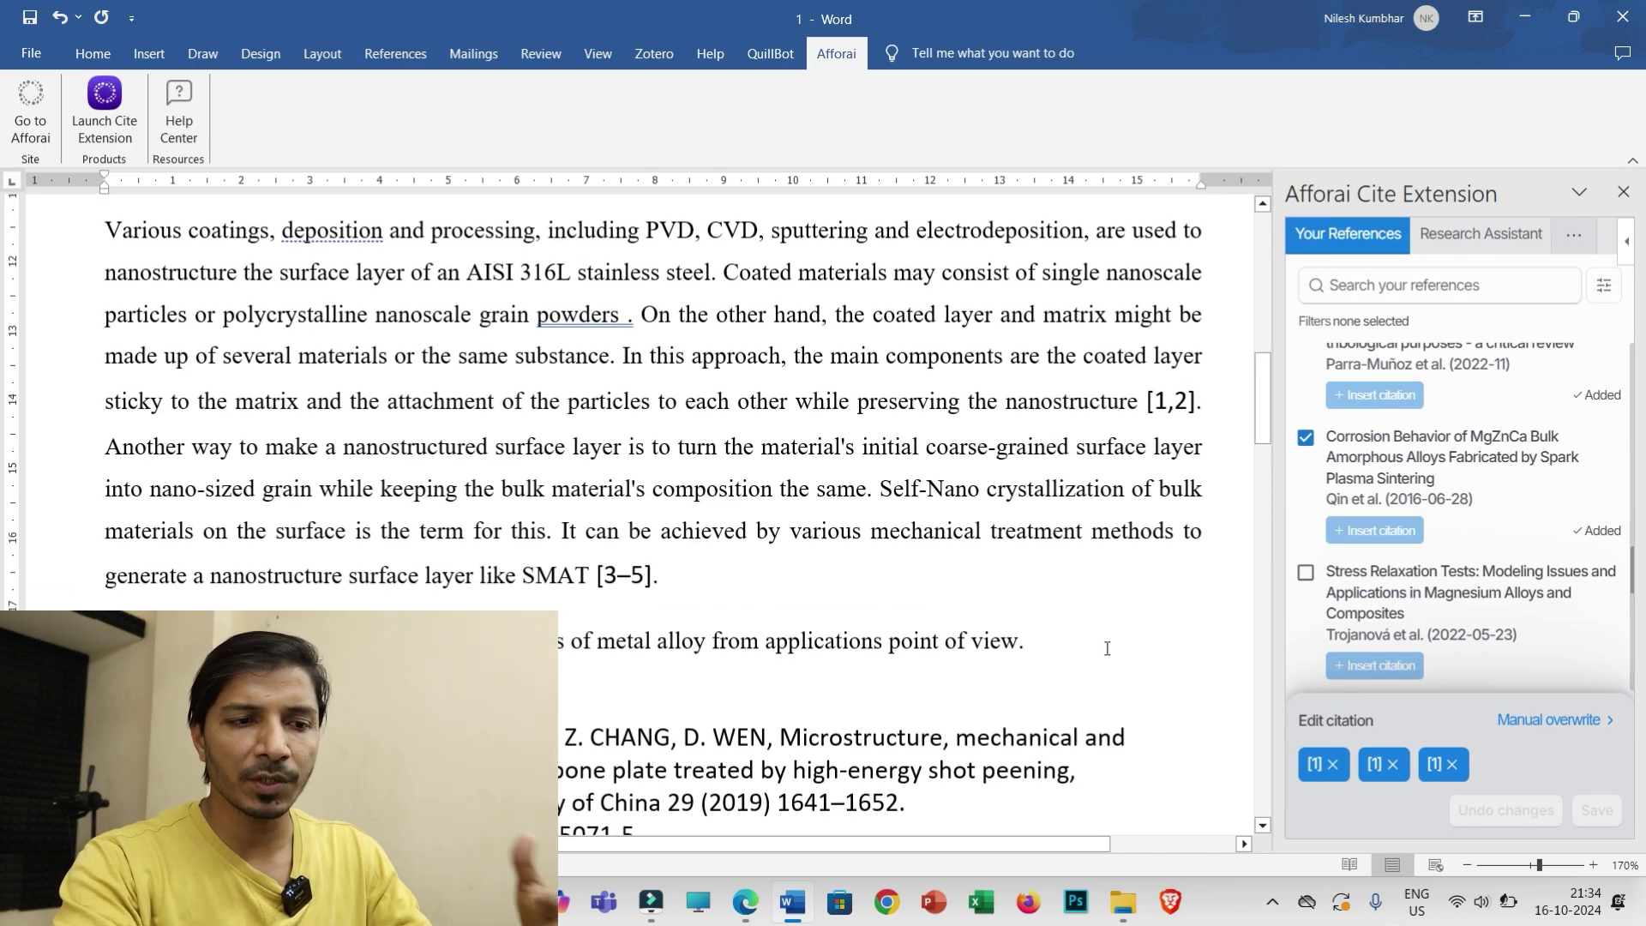
scroll(604, 645, "down", 3)
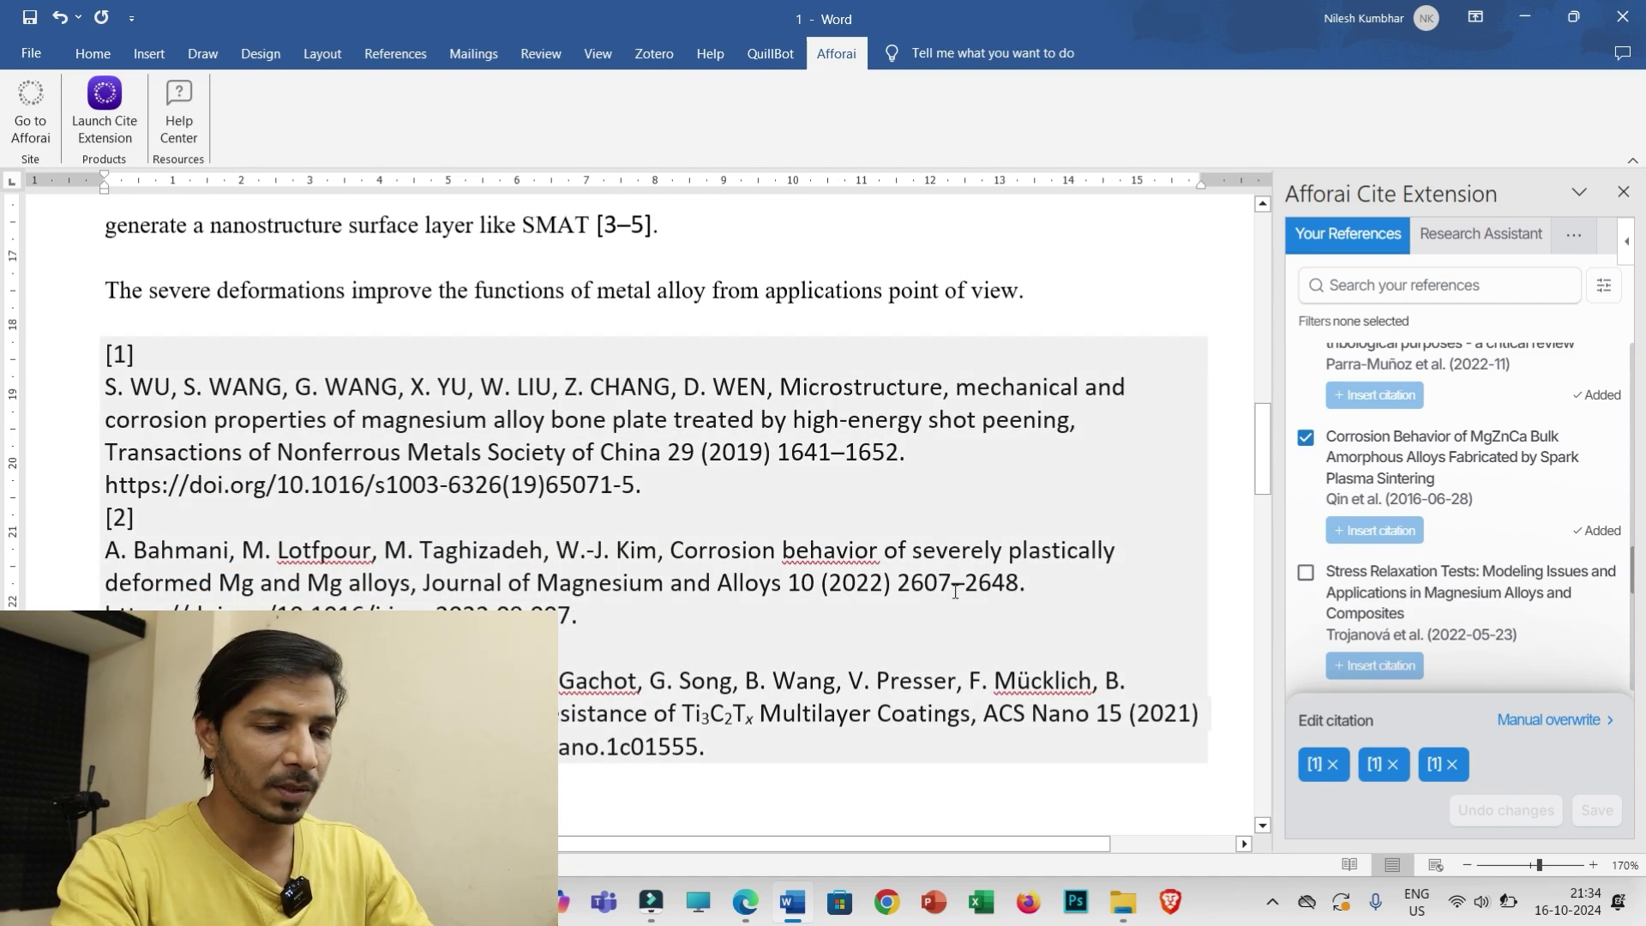
scroll(1066, 613, "up", 4)
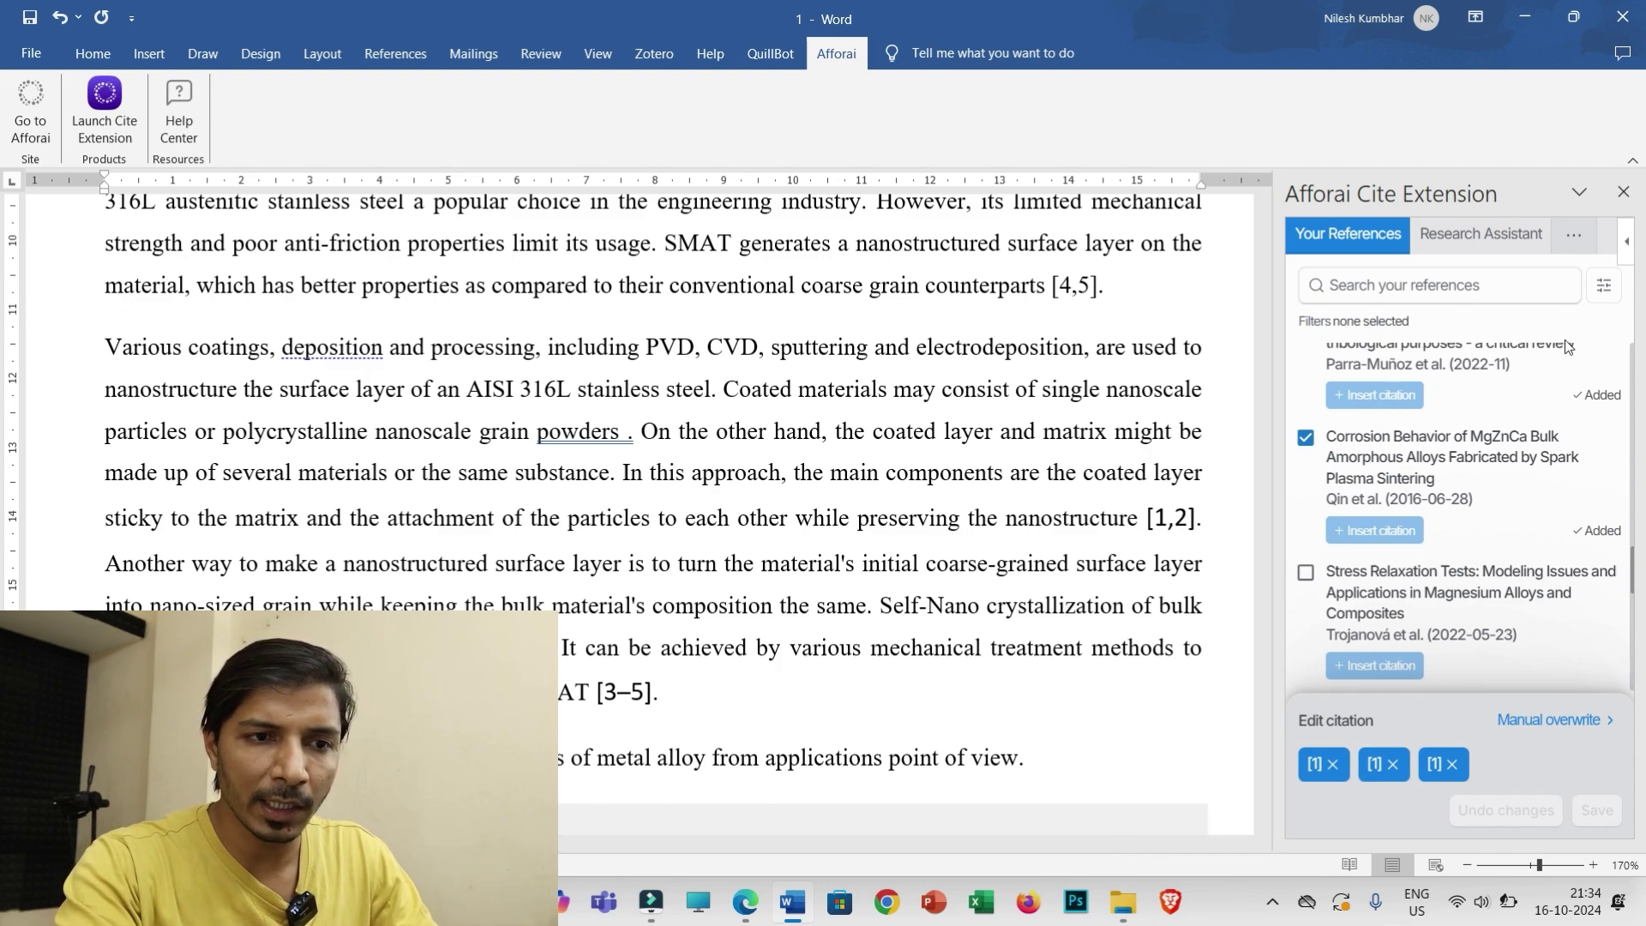
Change the extension's citation style to Advanced Healthcare Materials in the citation settings
left_click(1578, 240)
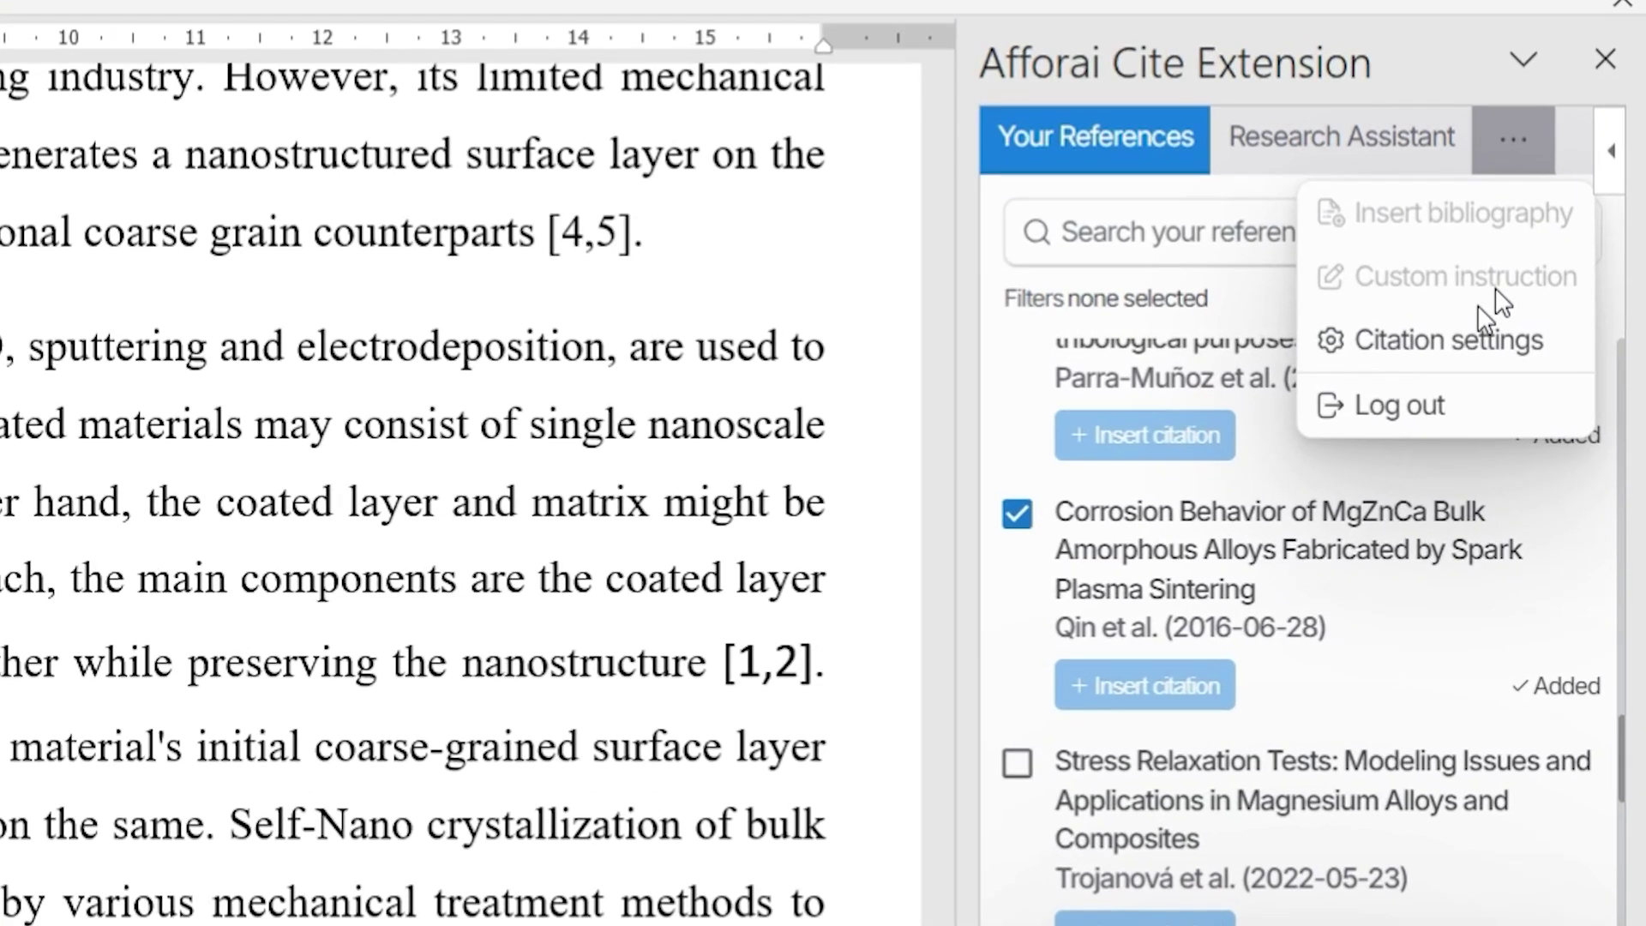
left_click(1434, 348)
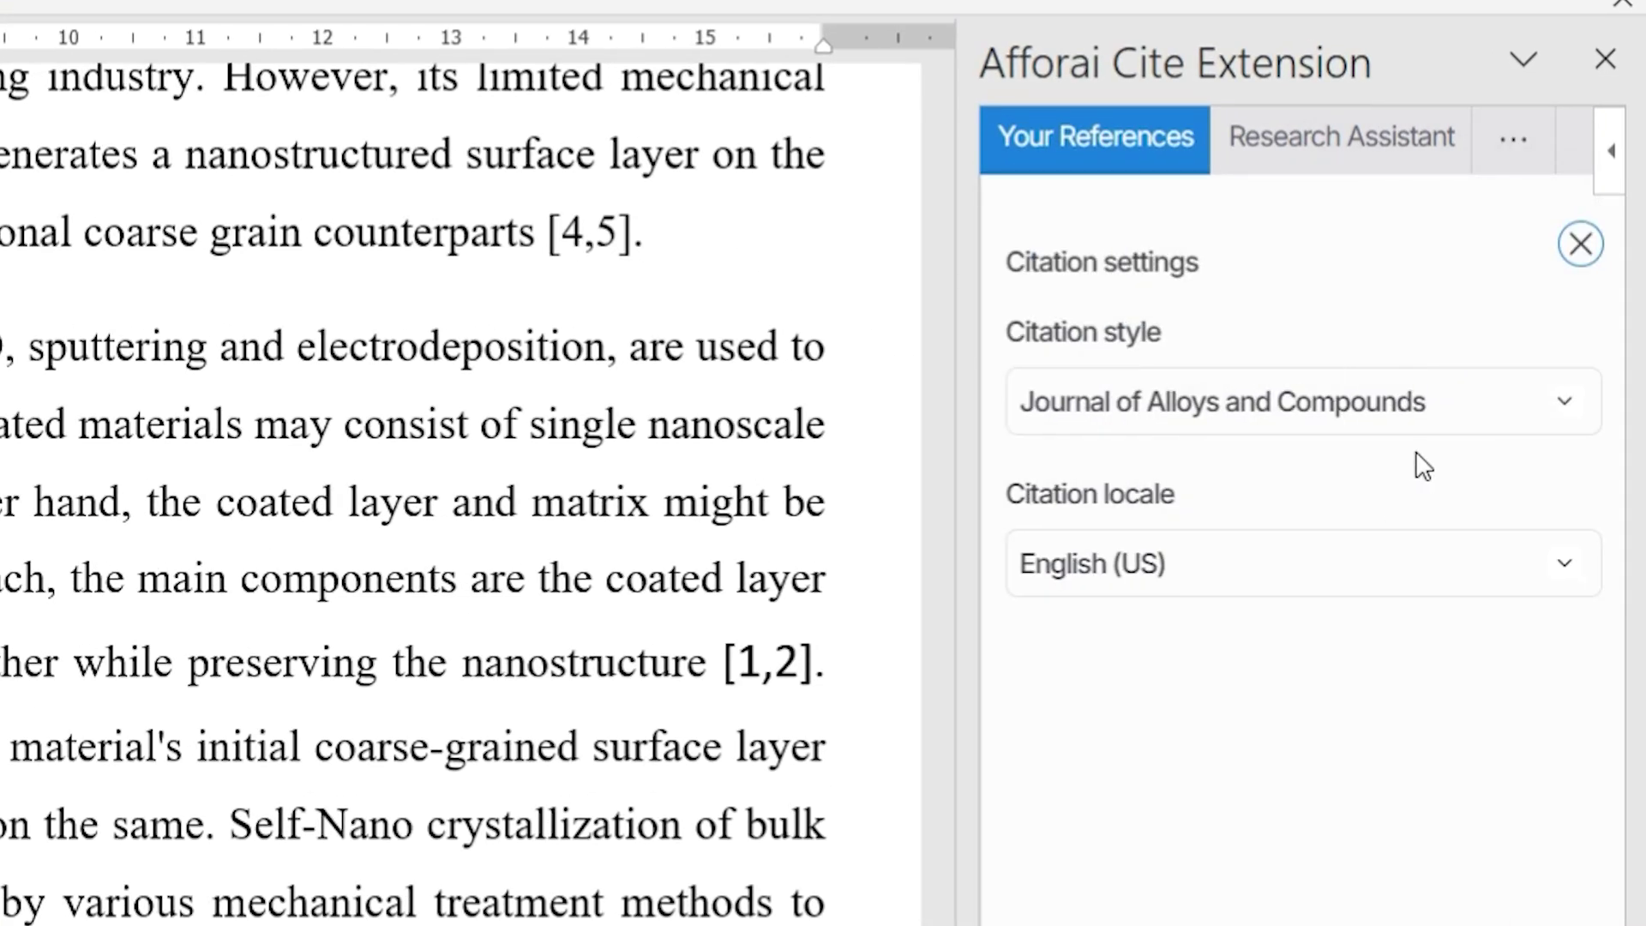
left_click(1568, 418)
scroll(1407, 624, "down", 10)
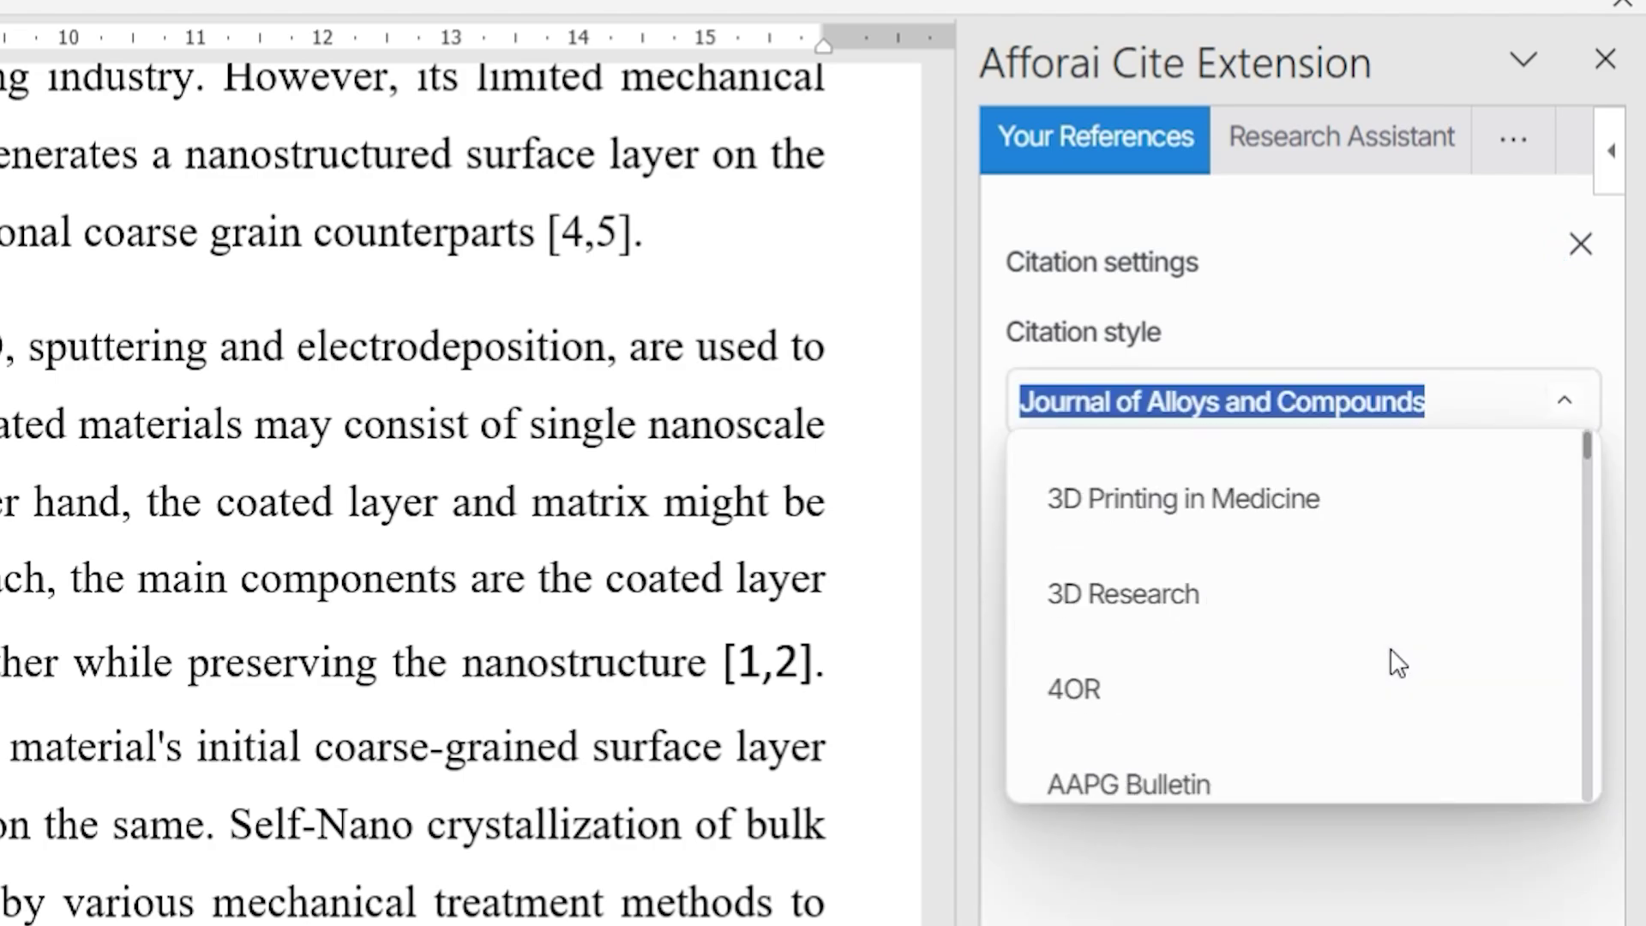
scroll(1409, 657, "down", 5)
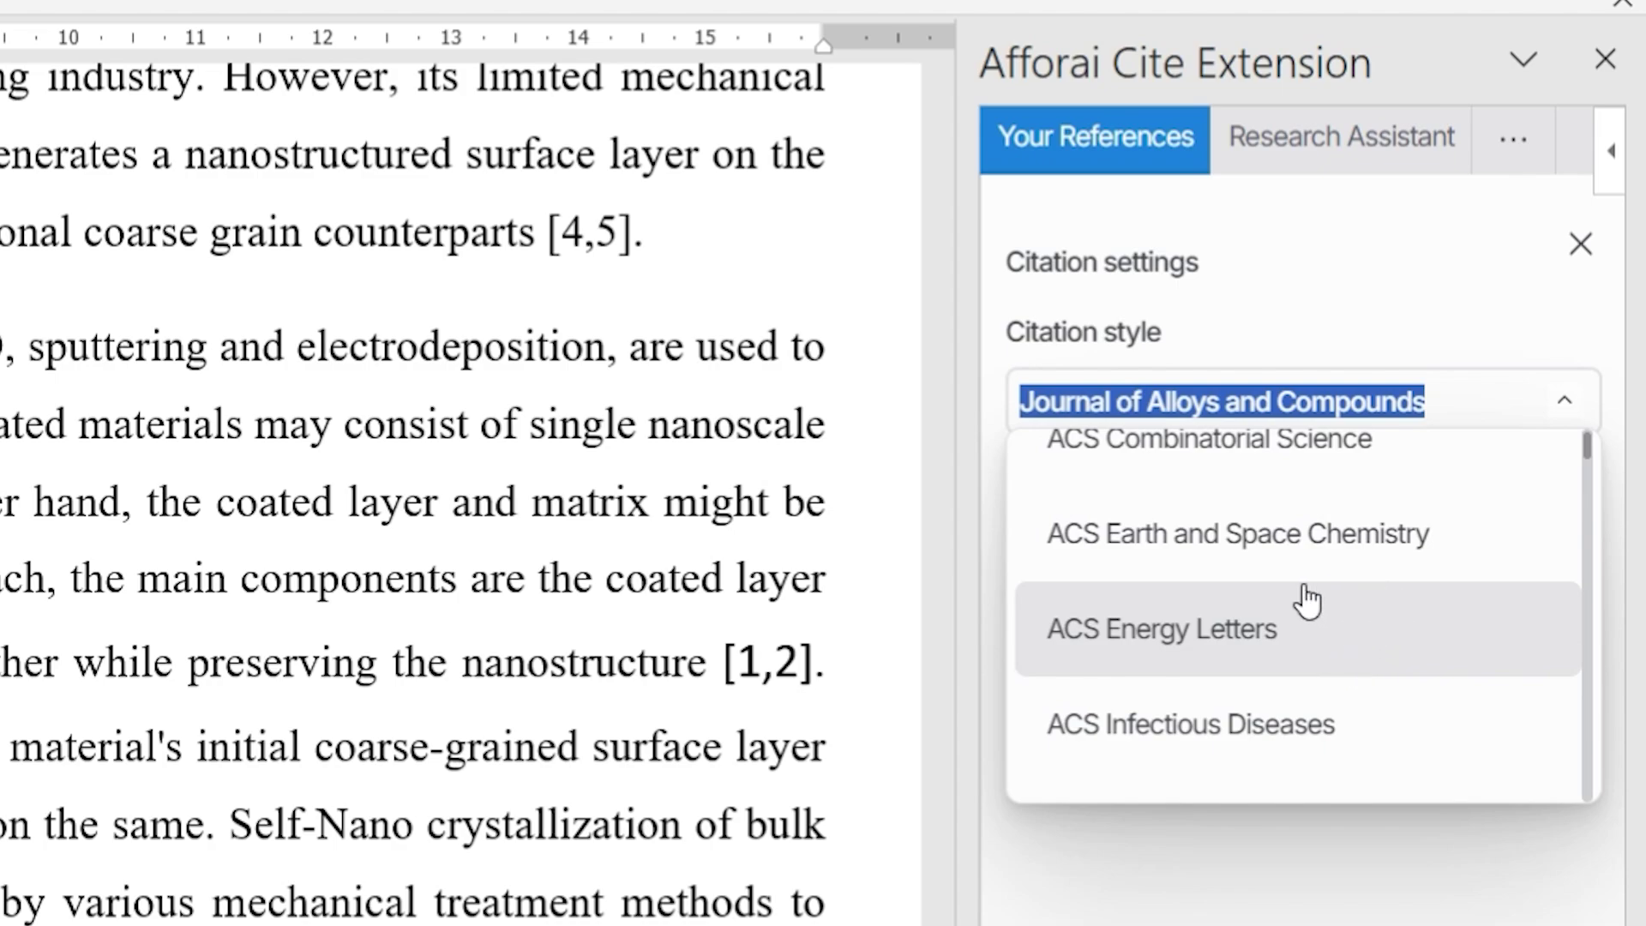
scroll(1398, 630, "up", 3)
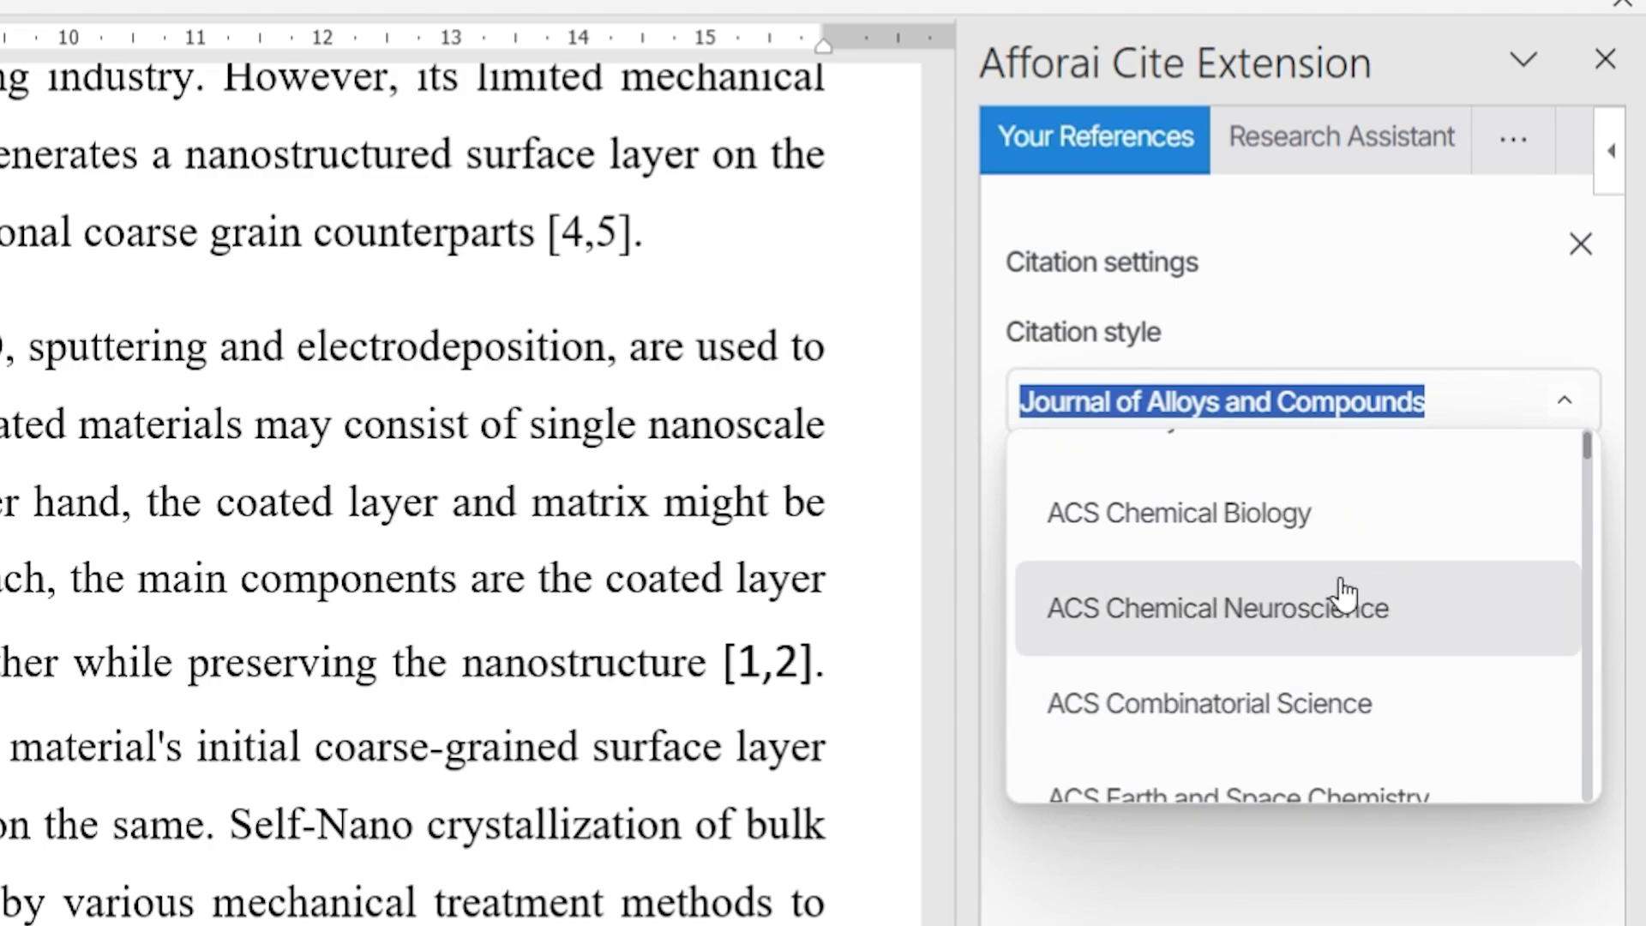
scroll(1345, 595, "down", 10)
scroll(1283, 672, "down", 15)
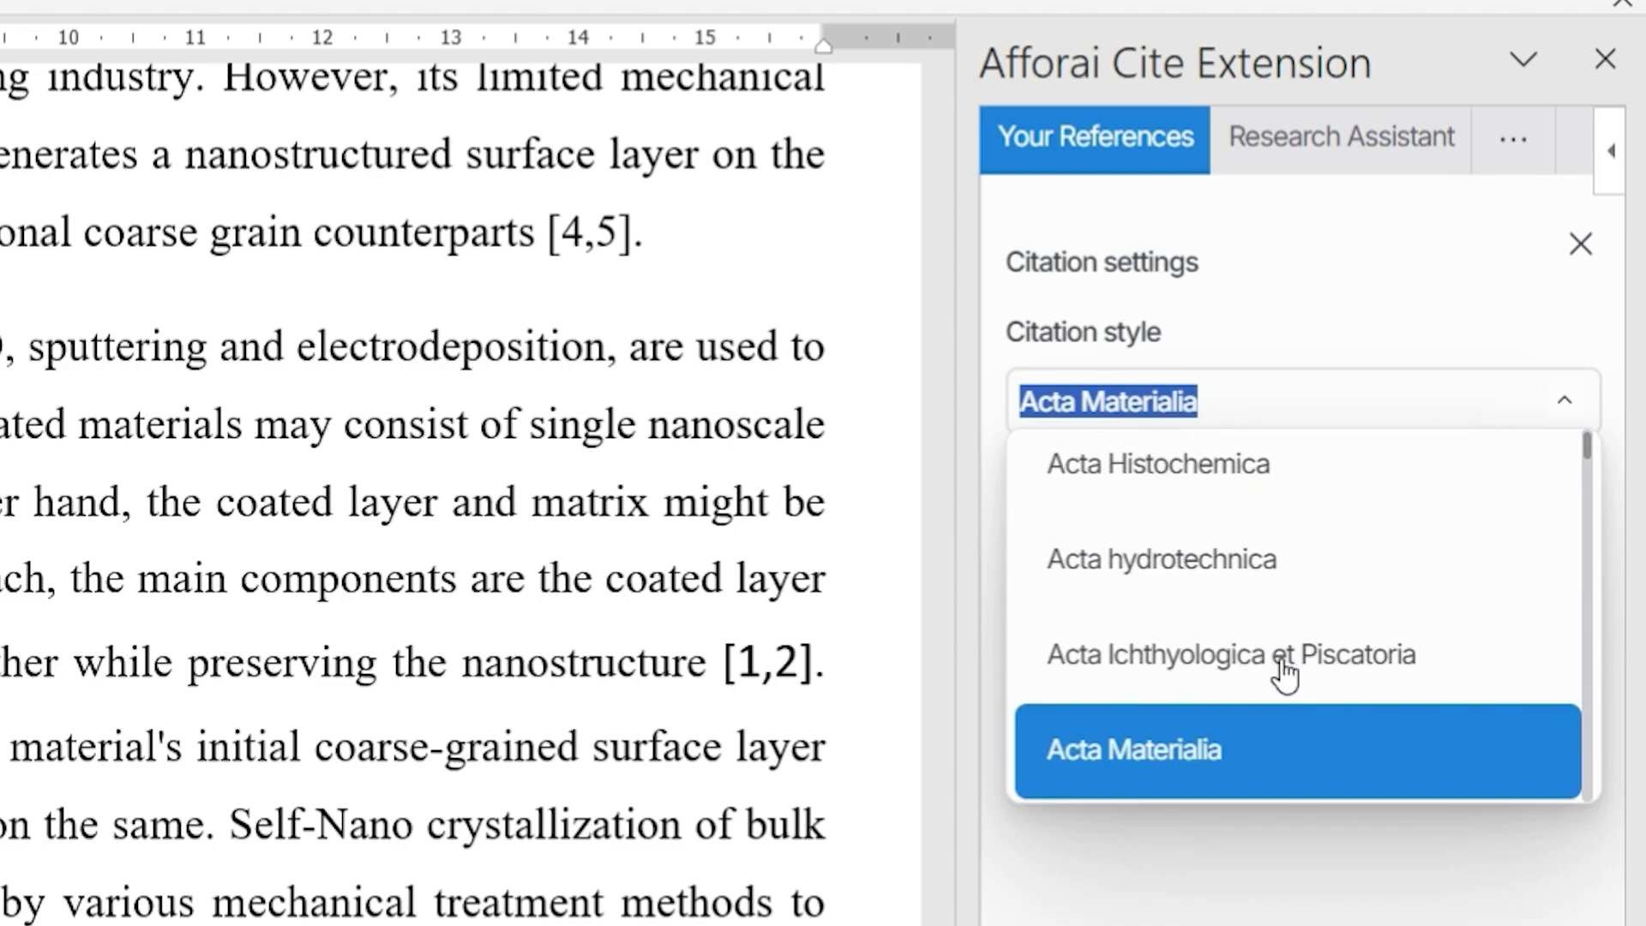
scroll(1224, 660, "down", 20)
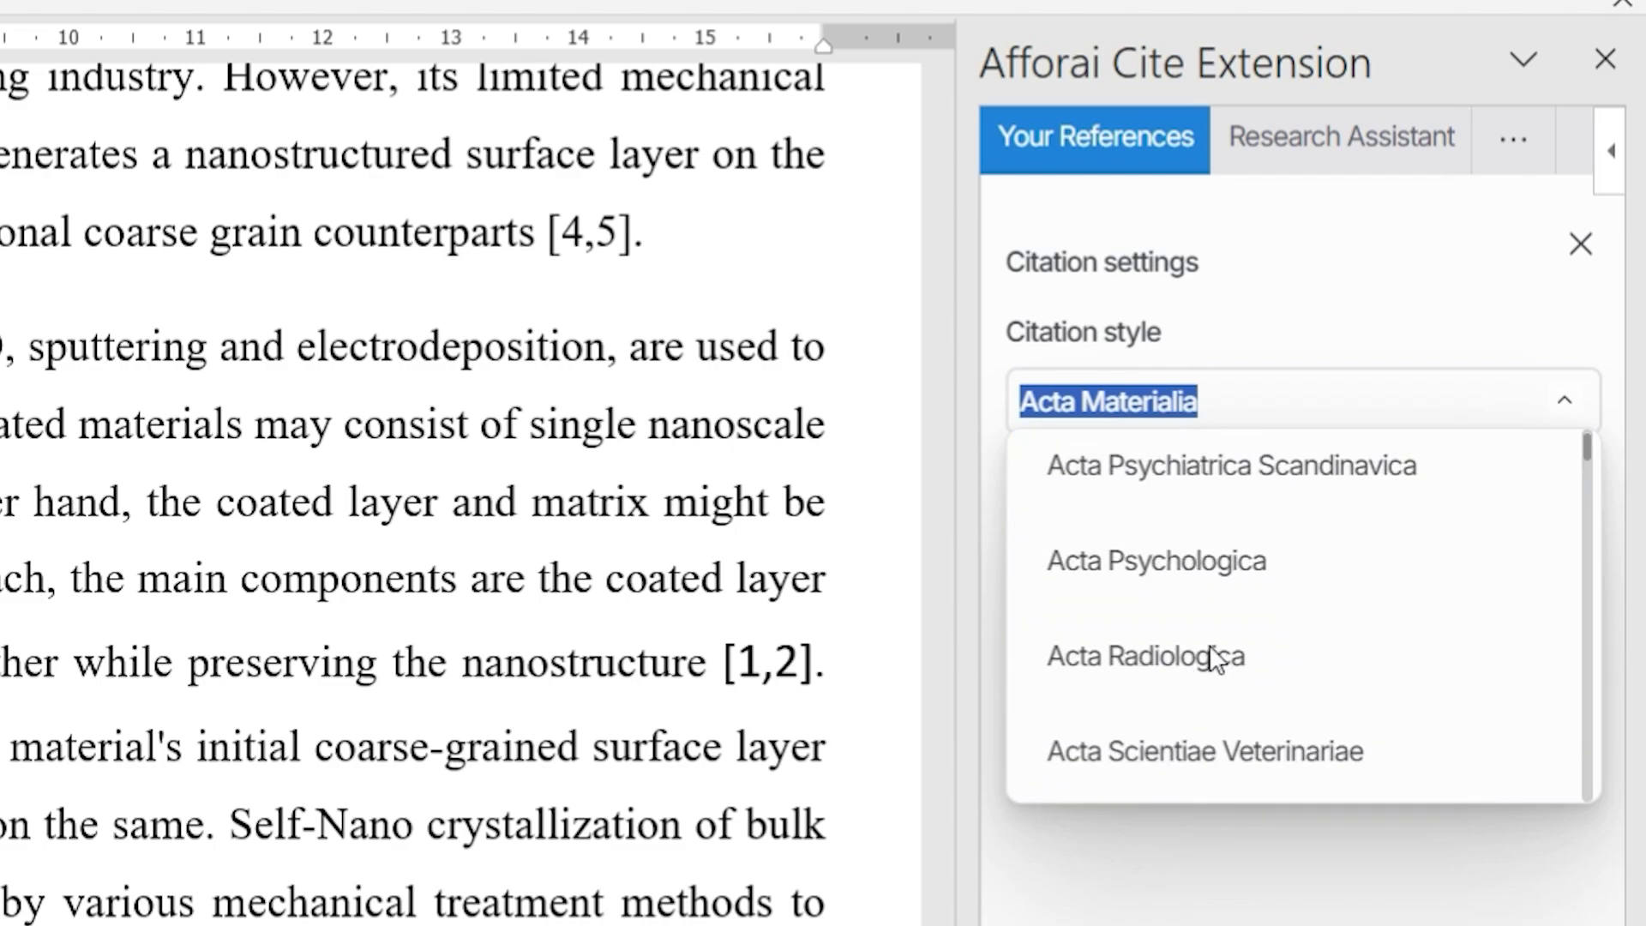
scroll(1224, 652, "up", 3)
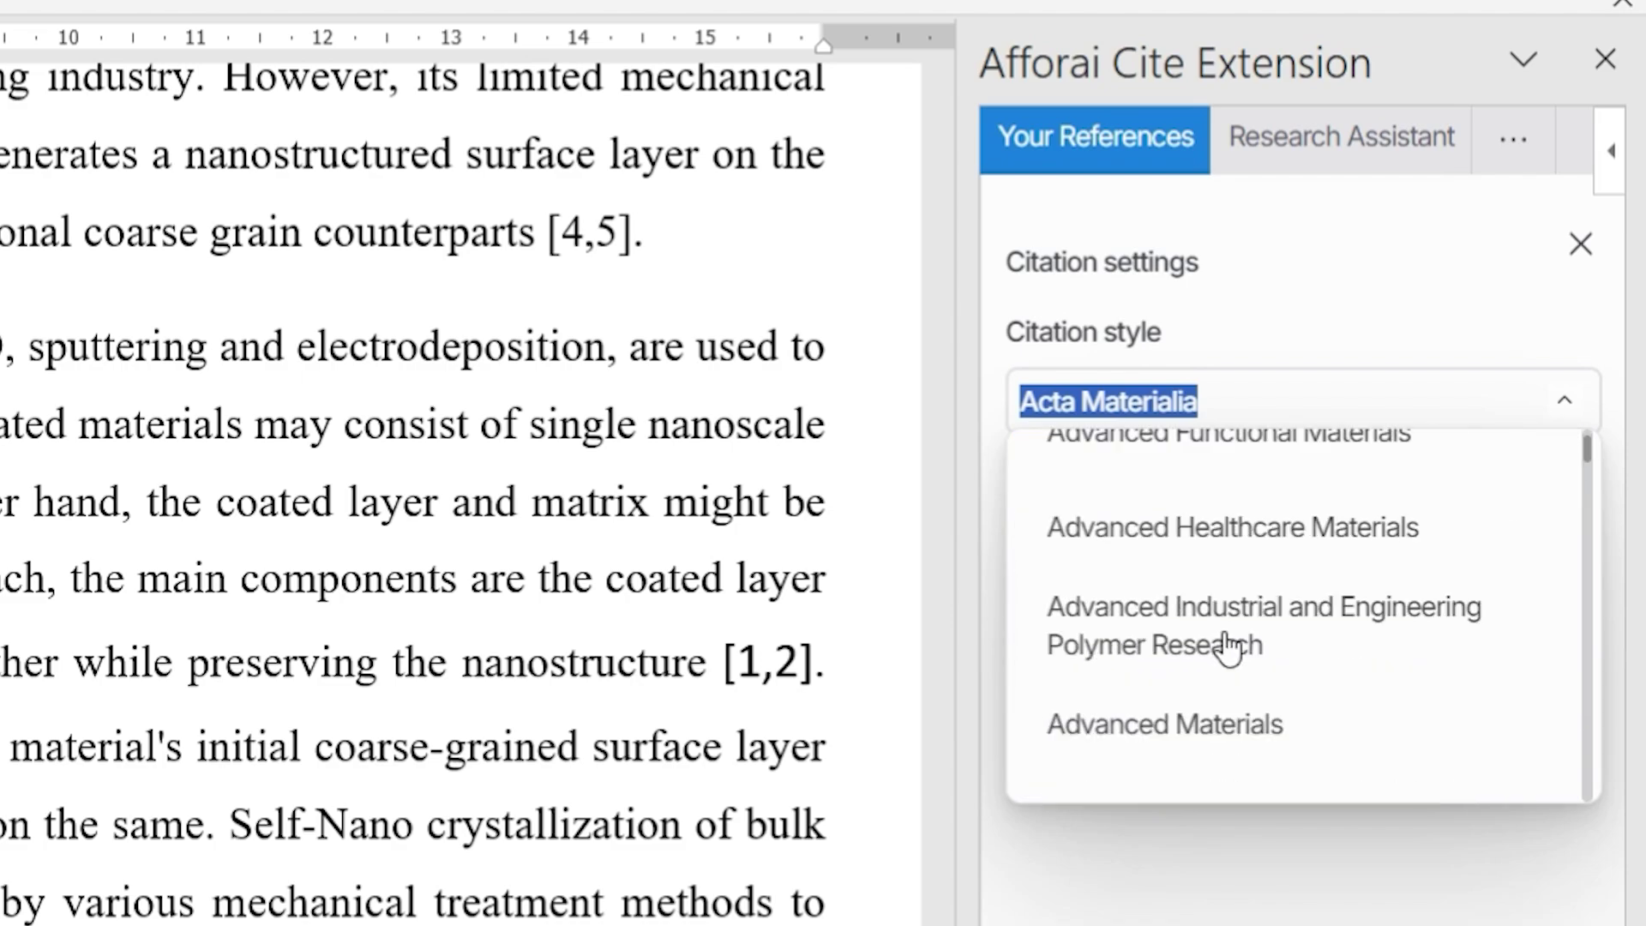
left_click(1279, 559)
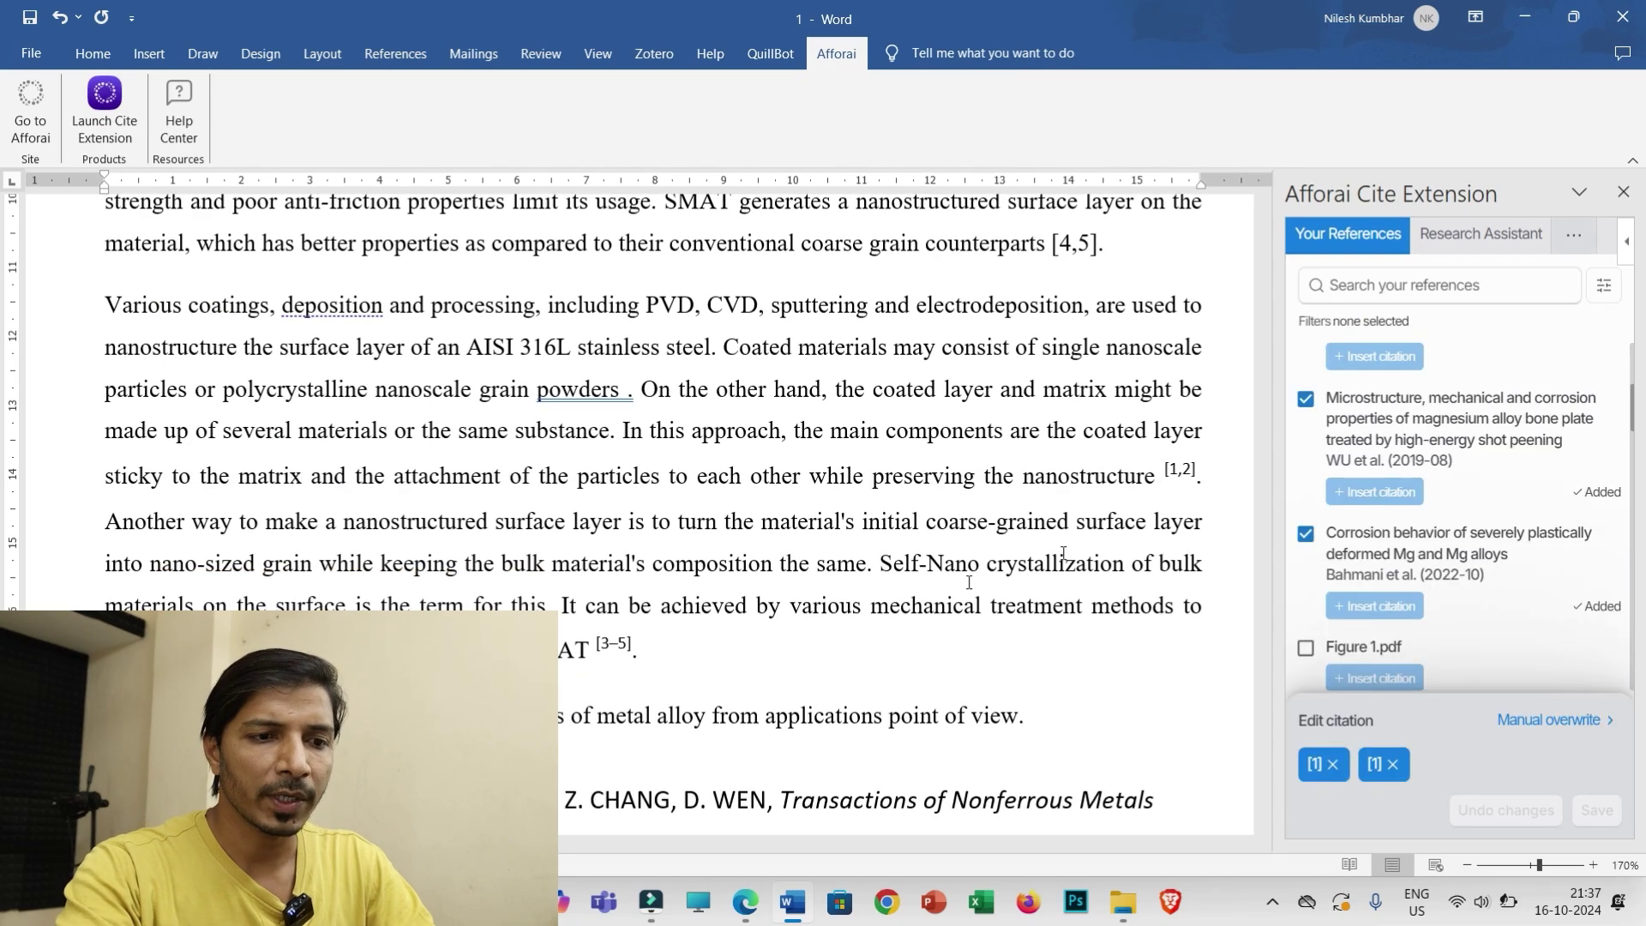
Review how the in-text citations and the bibliography are formatted in the new citation style
left_click(1176, 477)
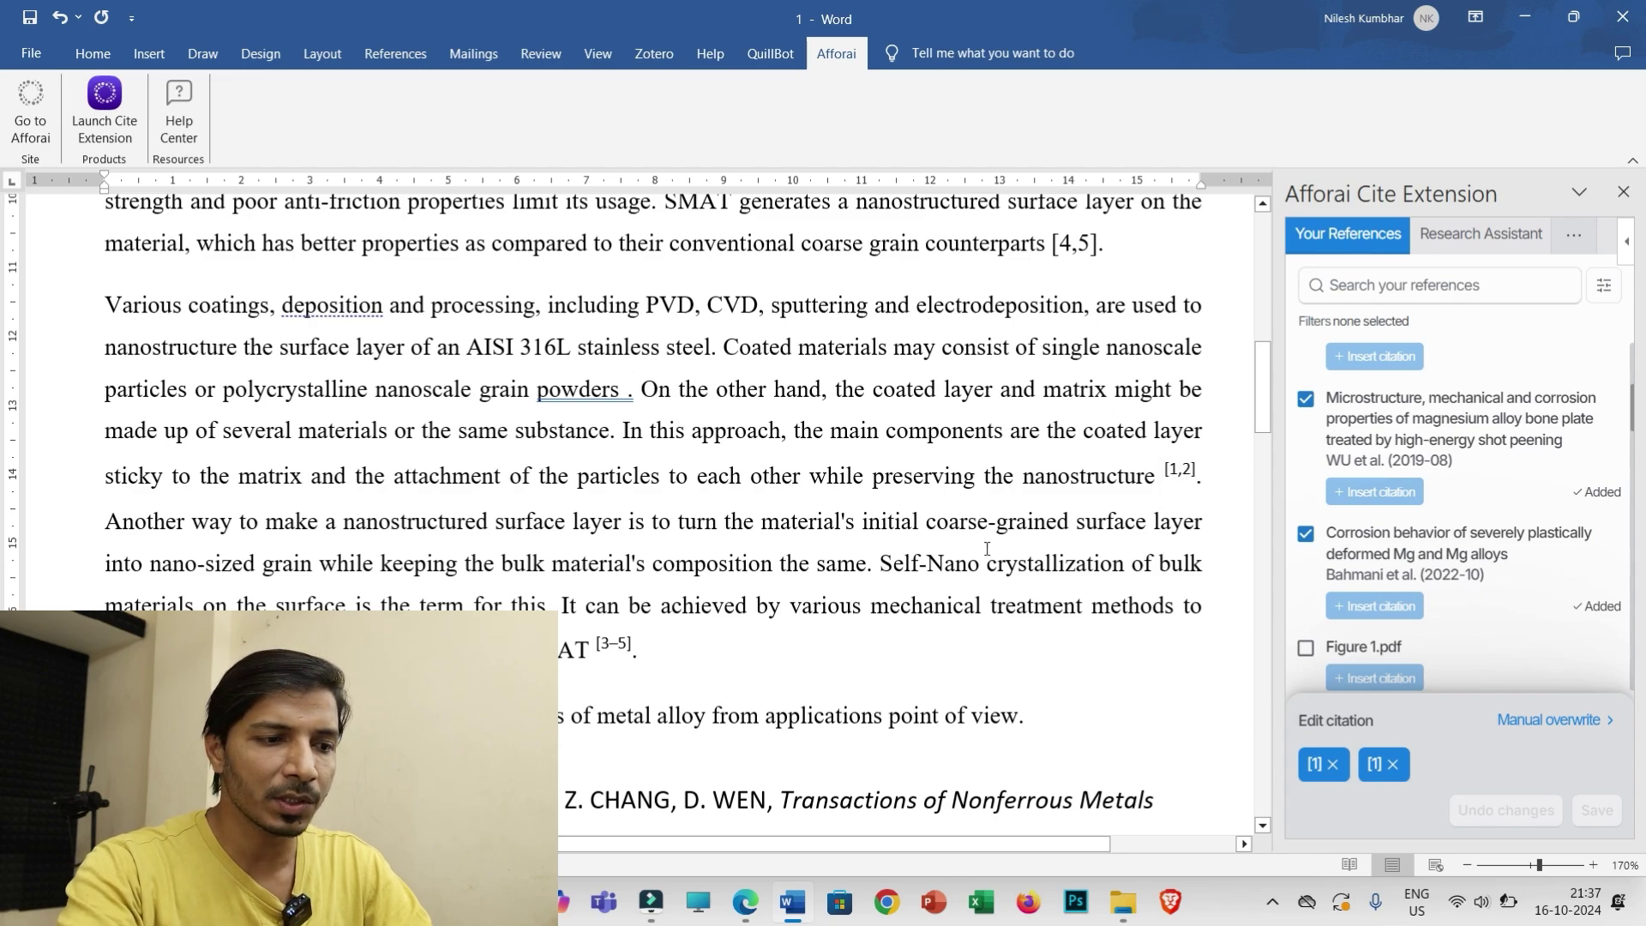
scroll(857, 558, "down", 5)
scroll(433, 570, "down", 6)
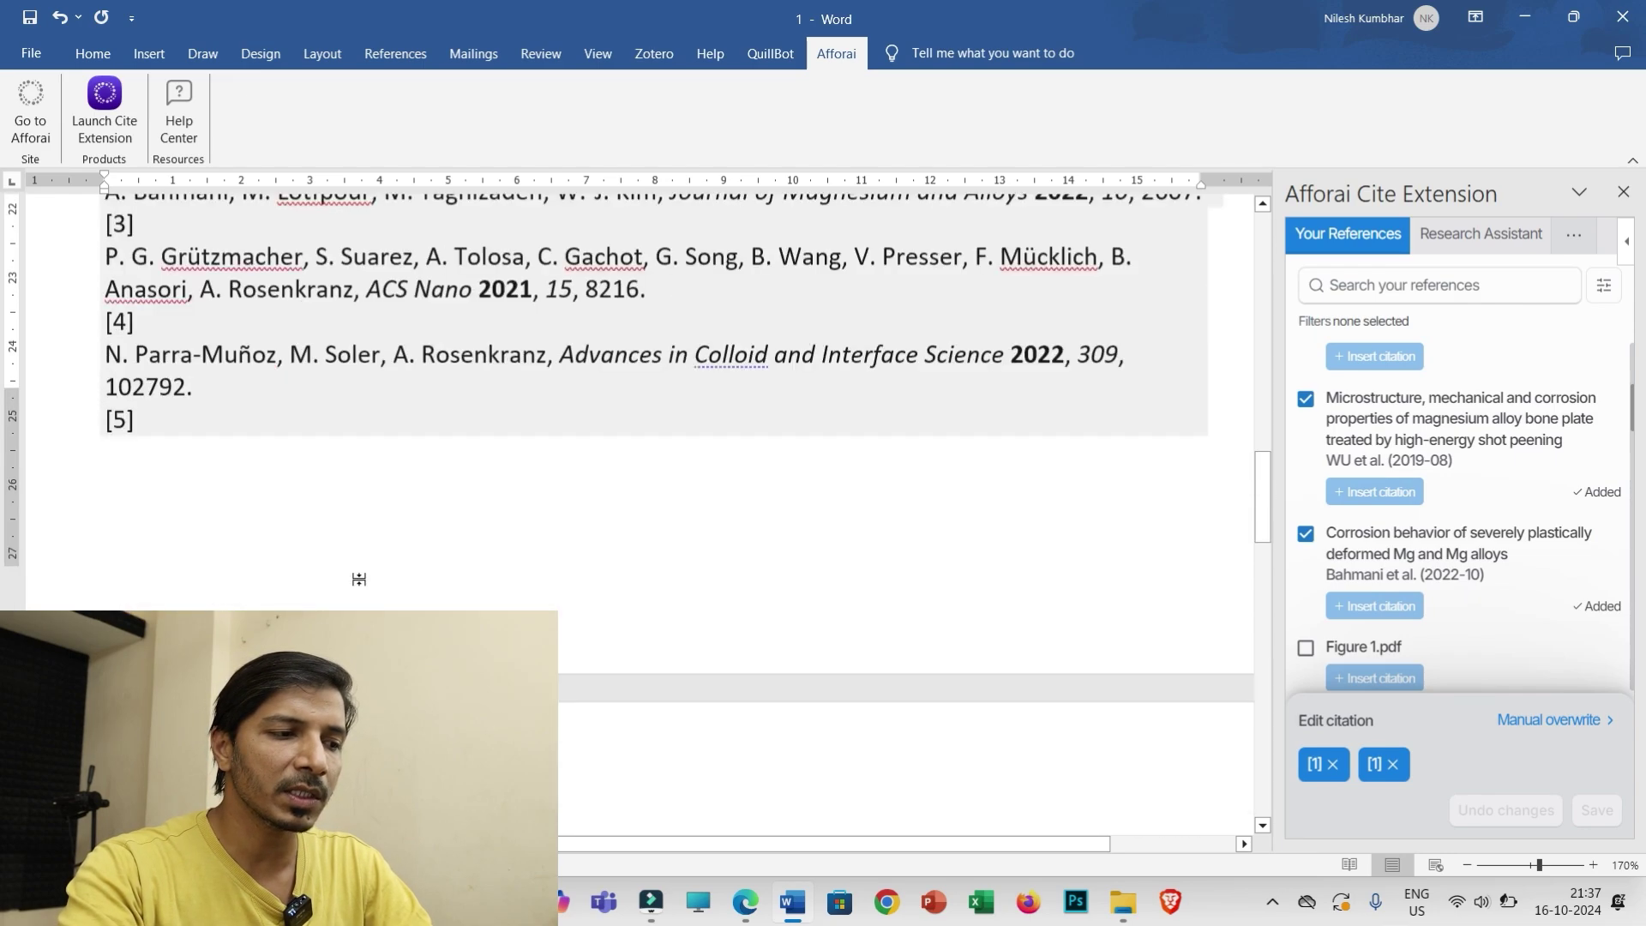
scroll(568, 617, "up", 2)
scroll(674, 656, "up", 6)
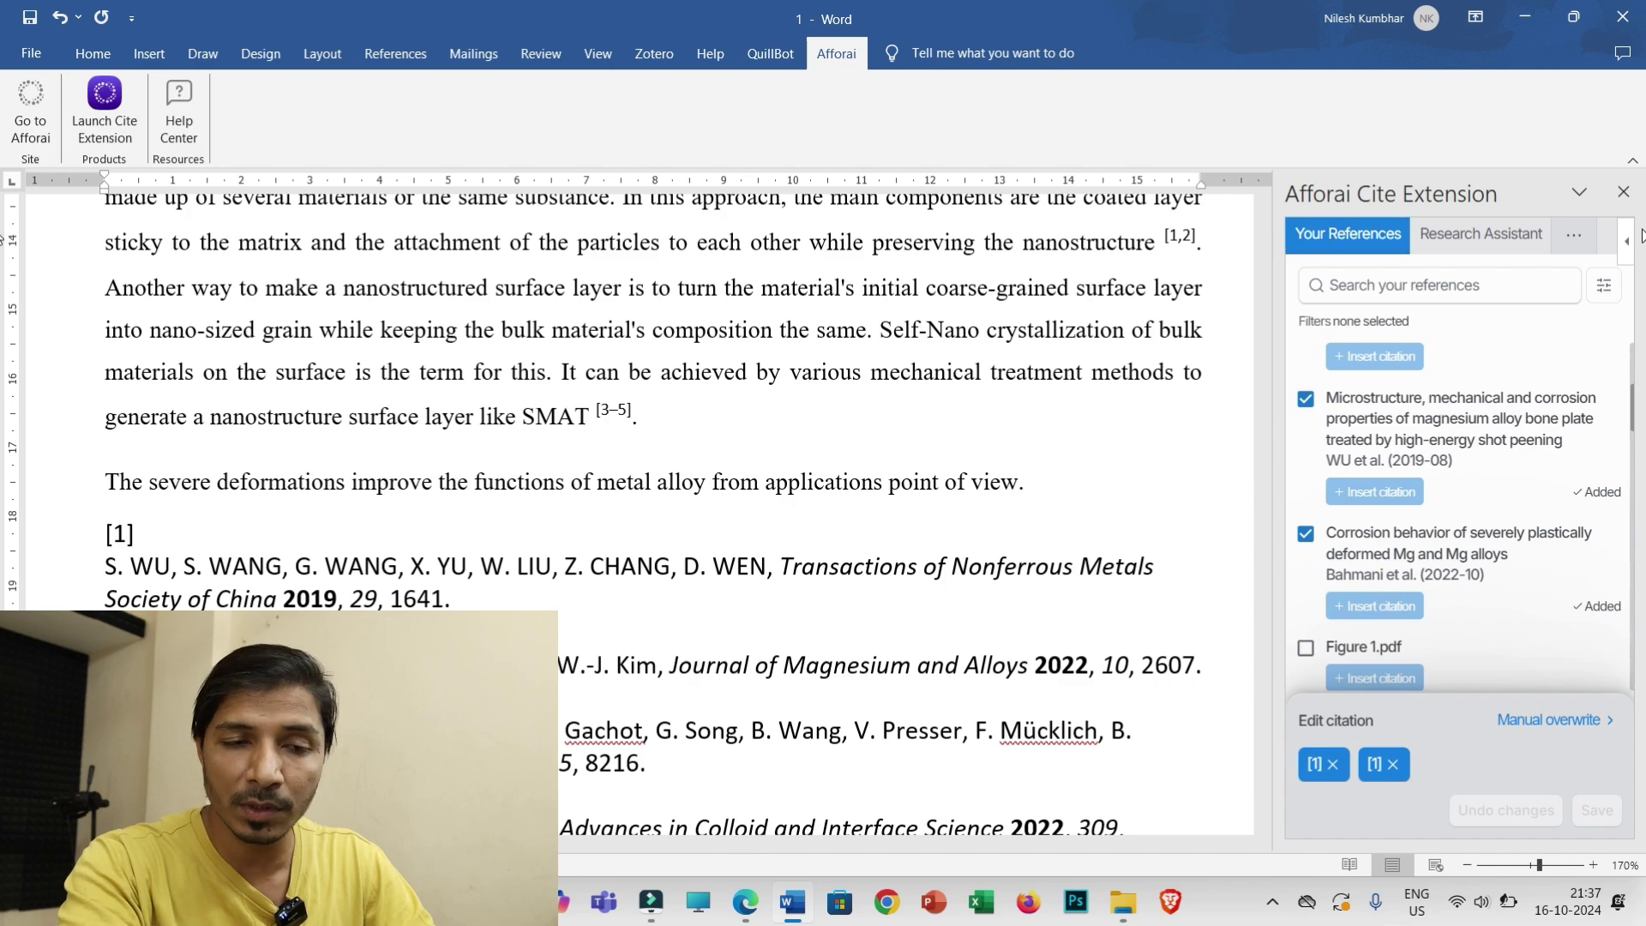
Look at the Afforai Cite Extension's add-in options, including Reload
left_click(1575, 237)
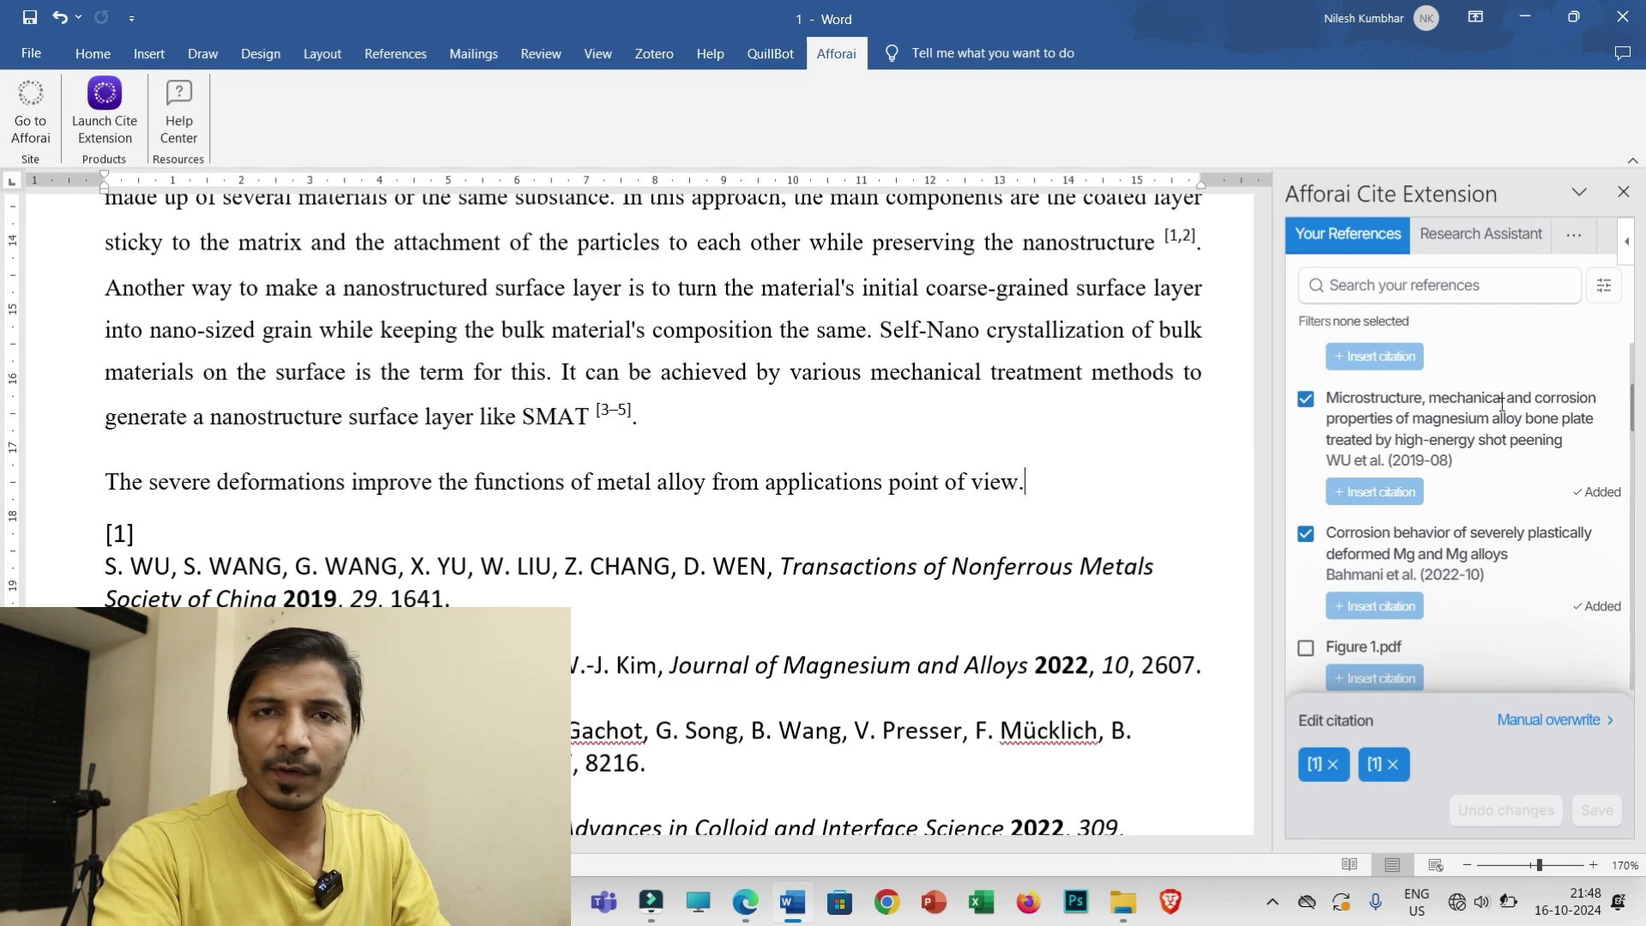
left_click(1628, 247)
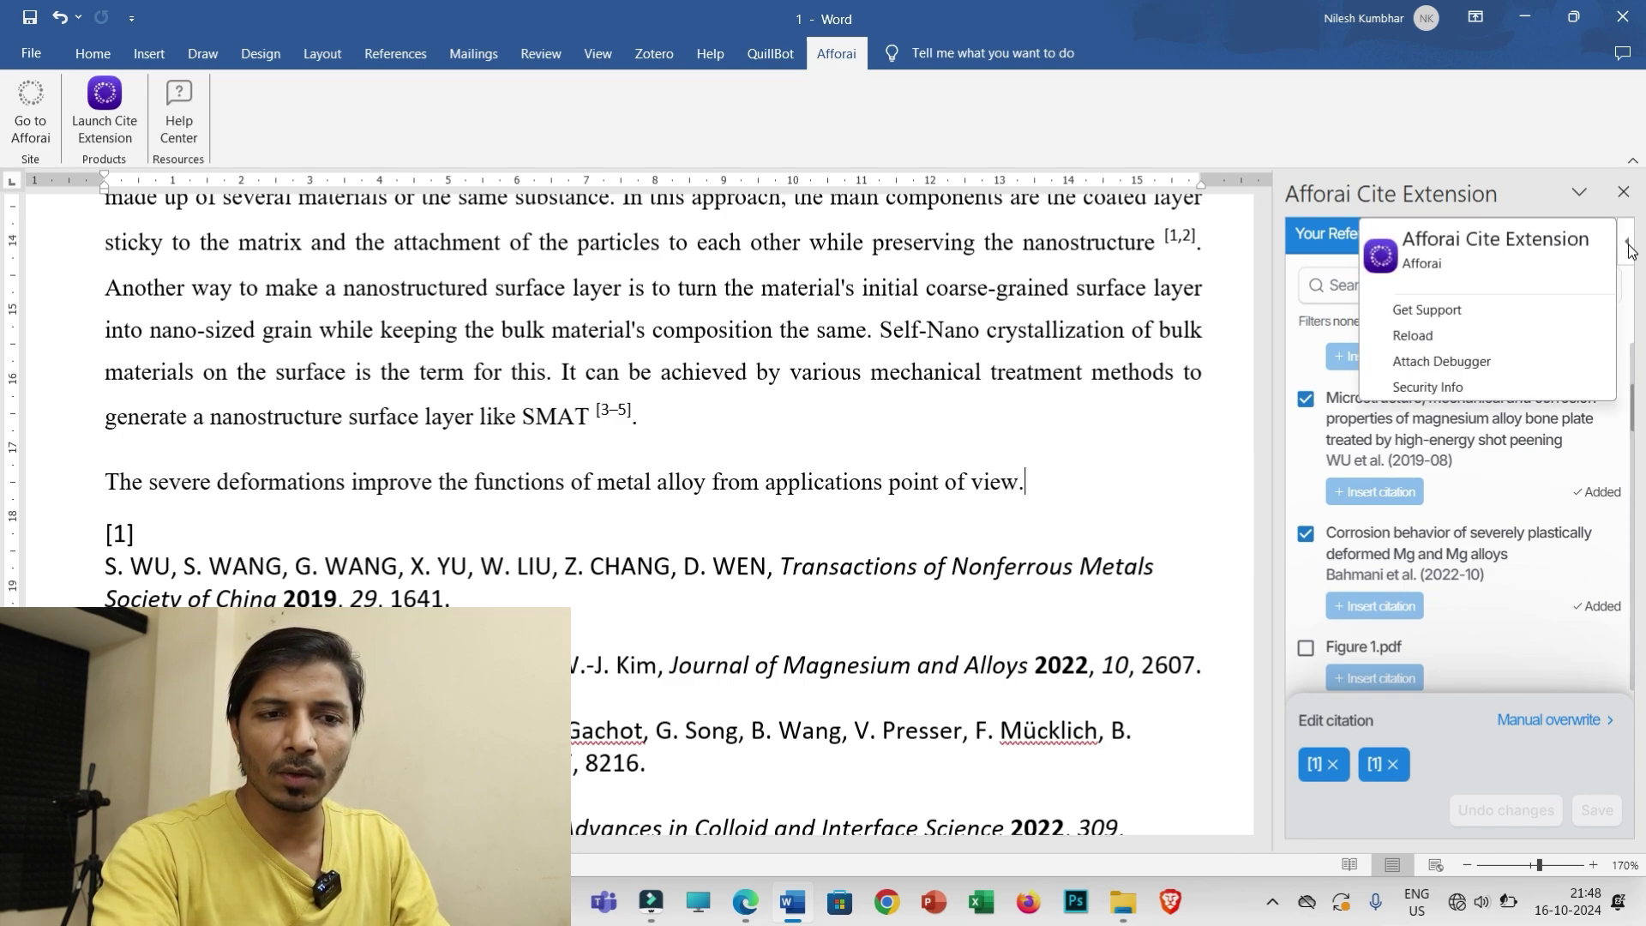
left_click(1428, 335)
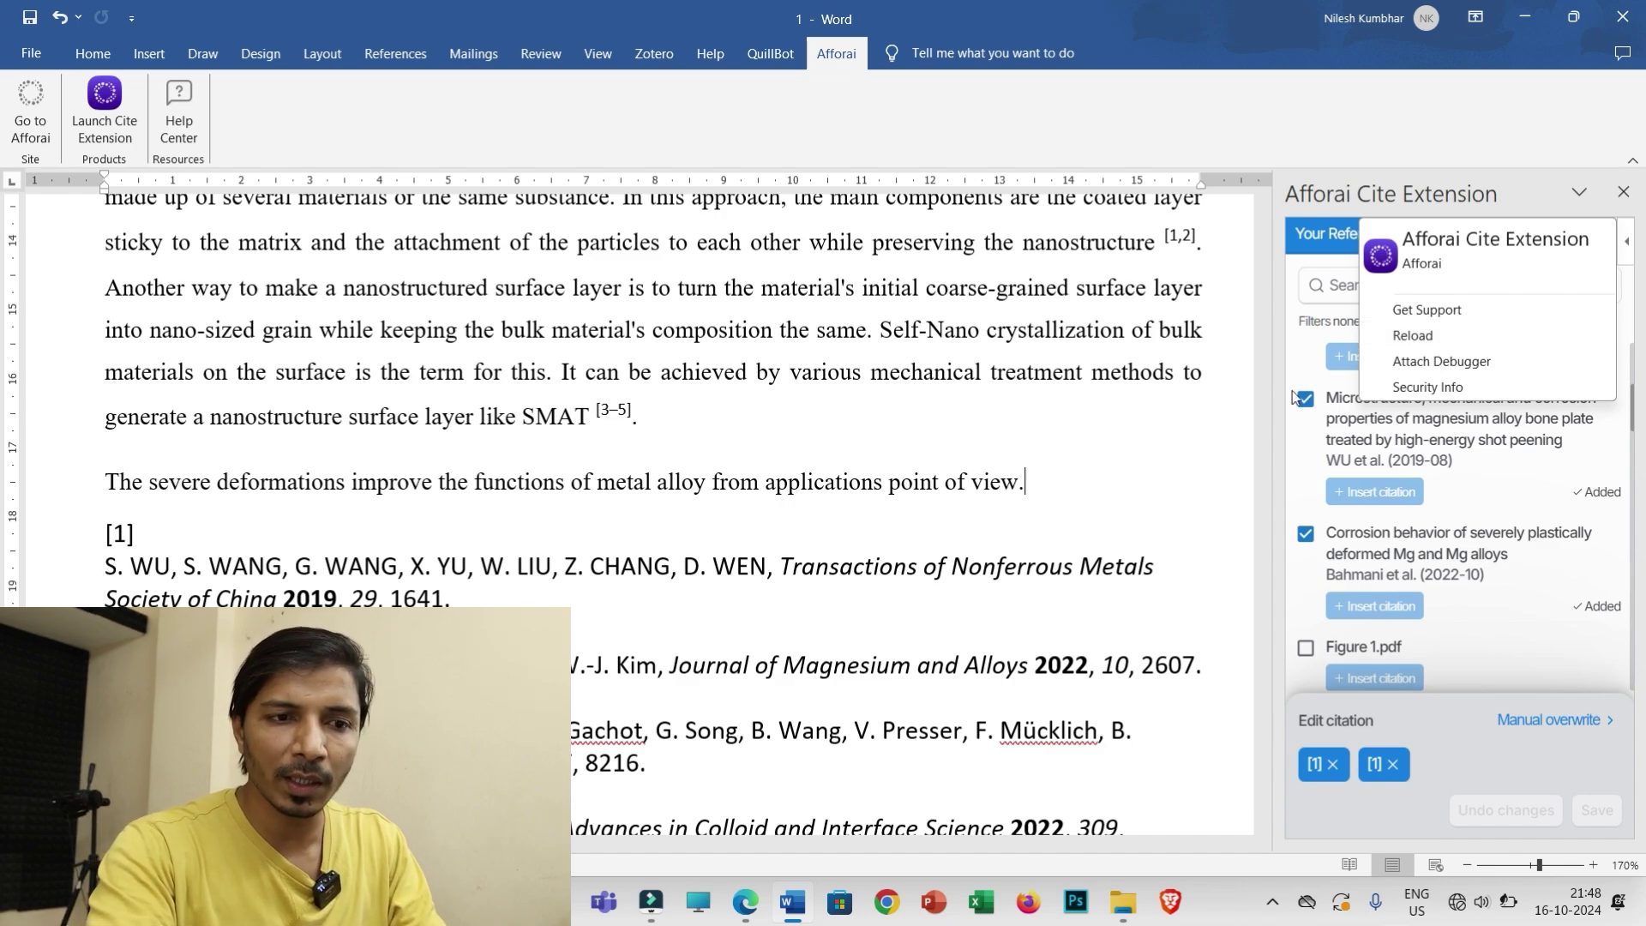
scroll(1227, 429, "up", 3)
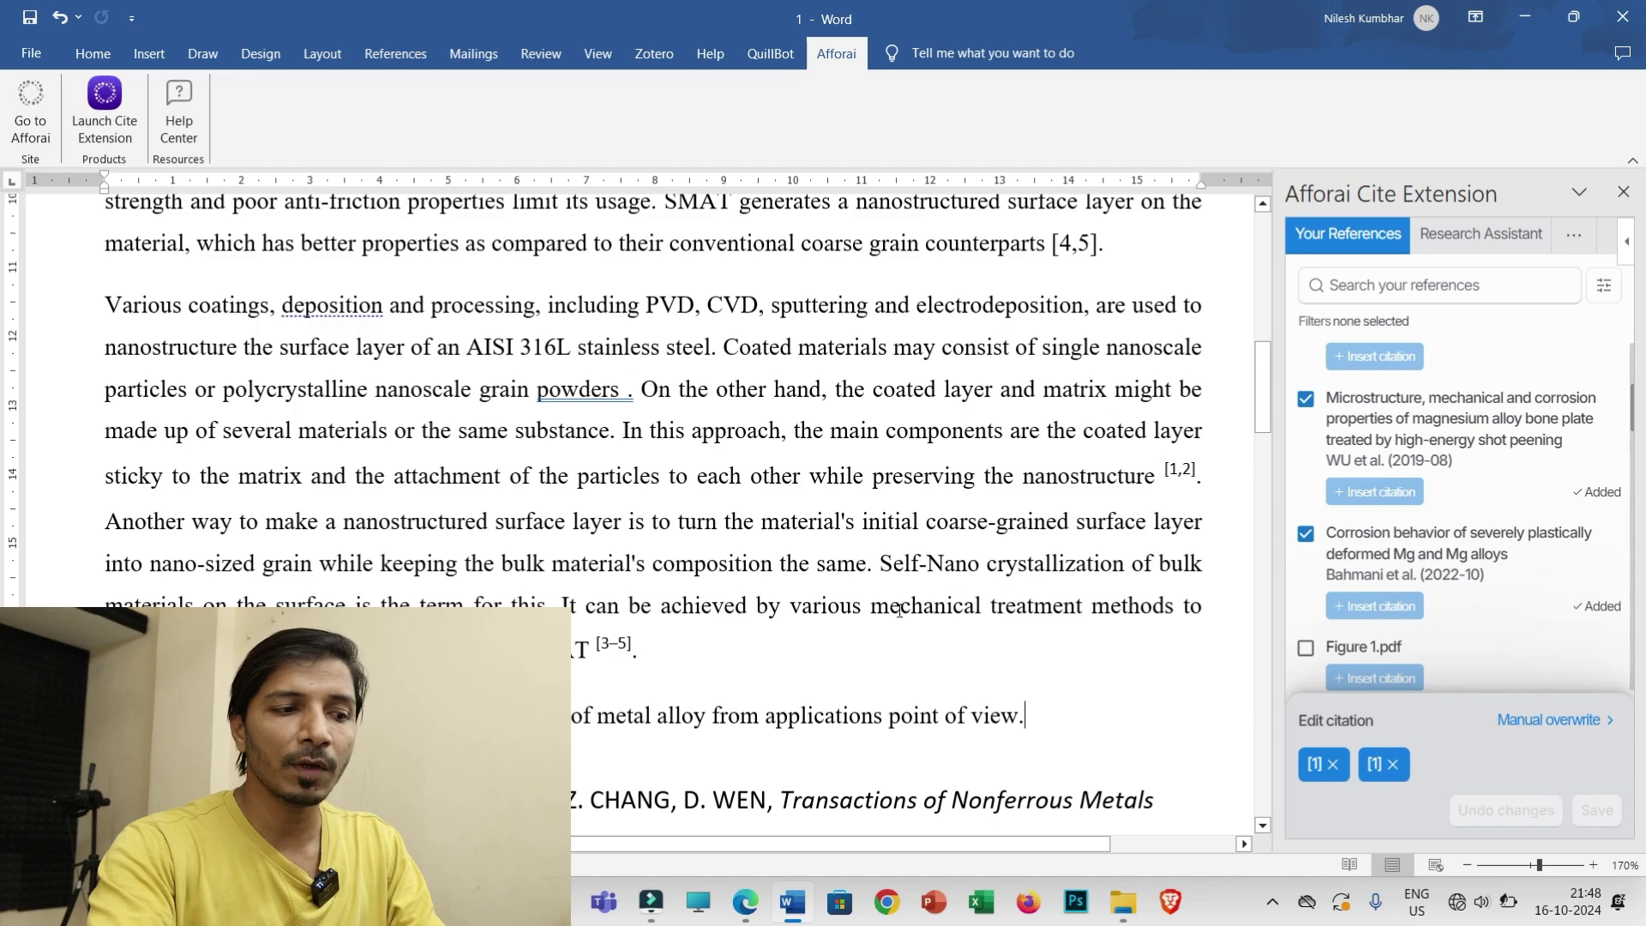
scroll(899, 611, "down", 4)
scroll(823, 623, "up", 4)
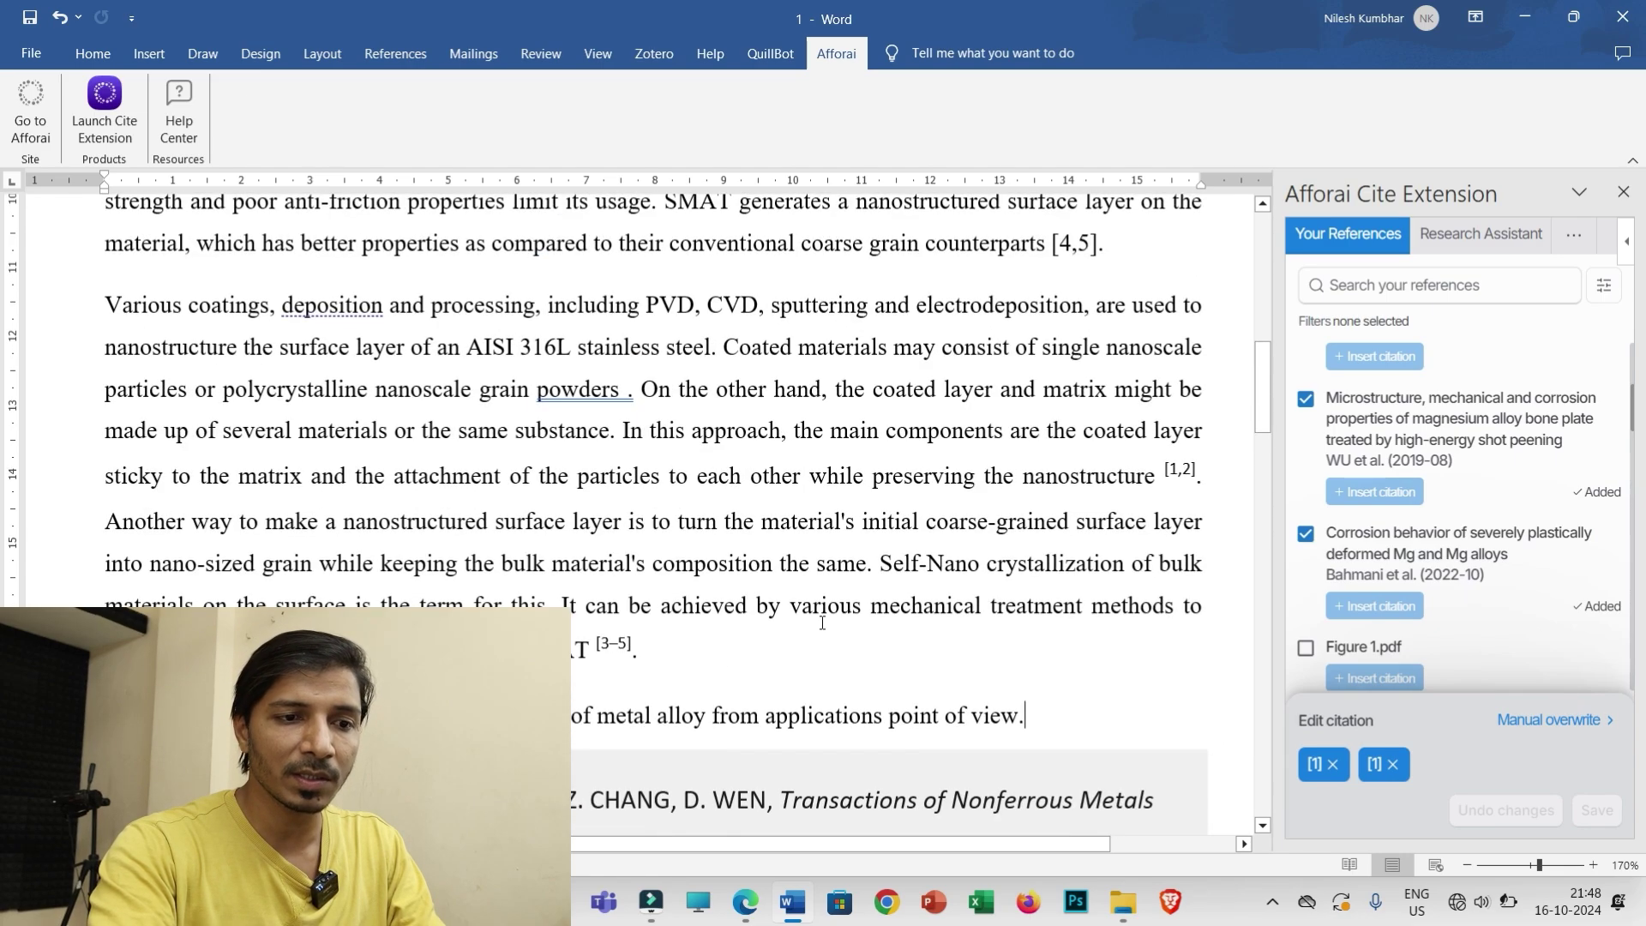